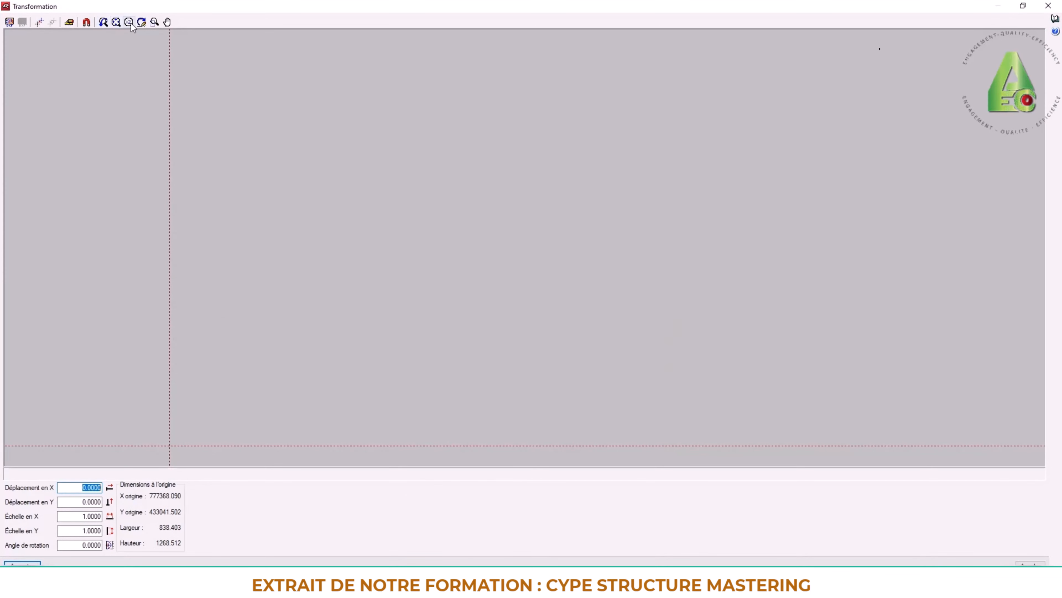
# Locate the culvert crossing the road bend in the imported plan and examine its upstream and downstream ends.
pyautogui.click(154, 22)
pyautogui.click(871, 44)
pyautogui.click(883, 53)
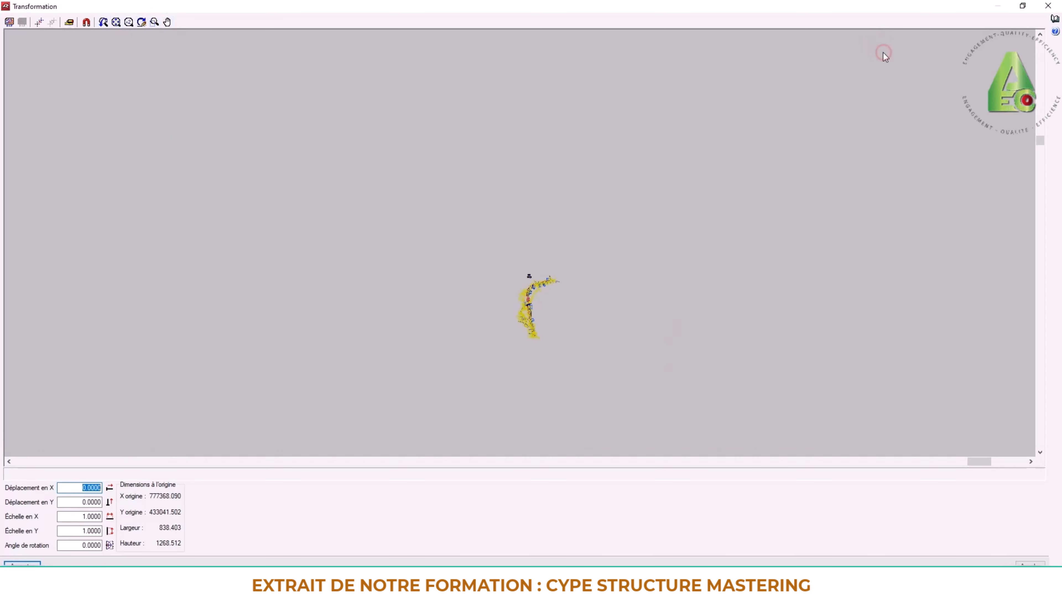
pyautogui.click(154, 22)
pyautogui.click(518, 276)
pyautogui.click(557, 297)
pyautogui.scroll(5, 464, 182)
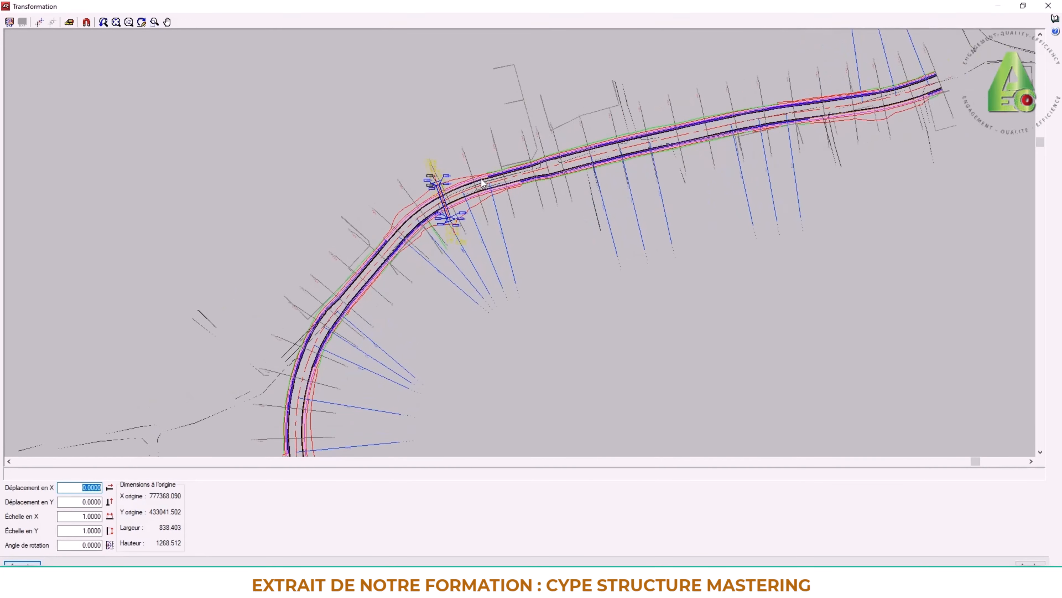
pyautogui.scroll(5, 395, 211)
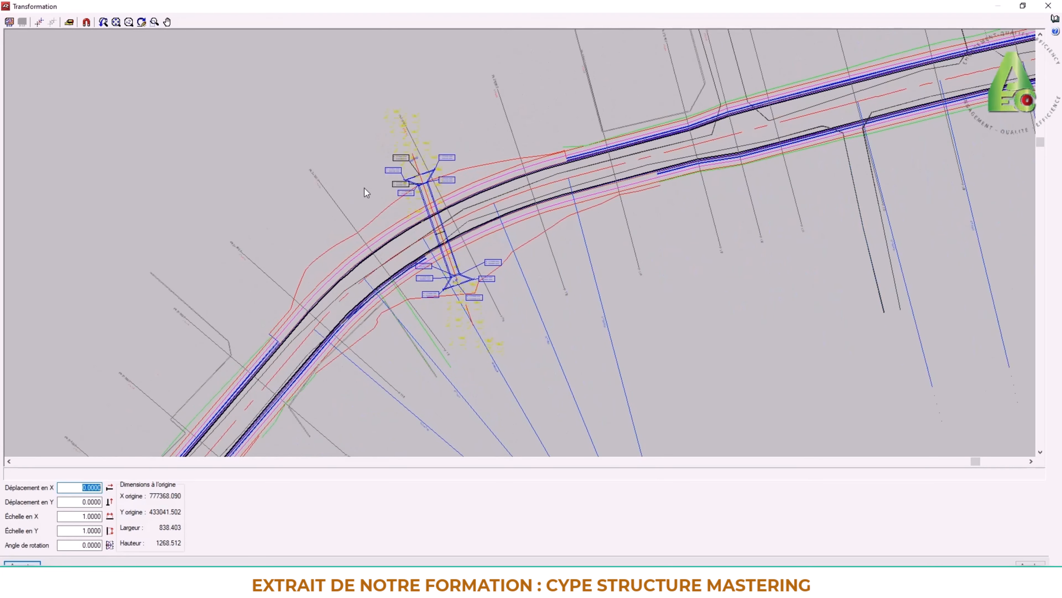
pyautogui.scroll(3, 404, 193)
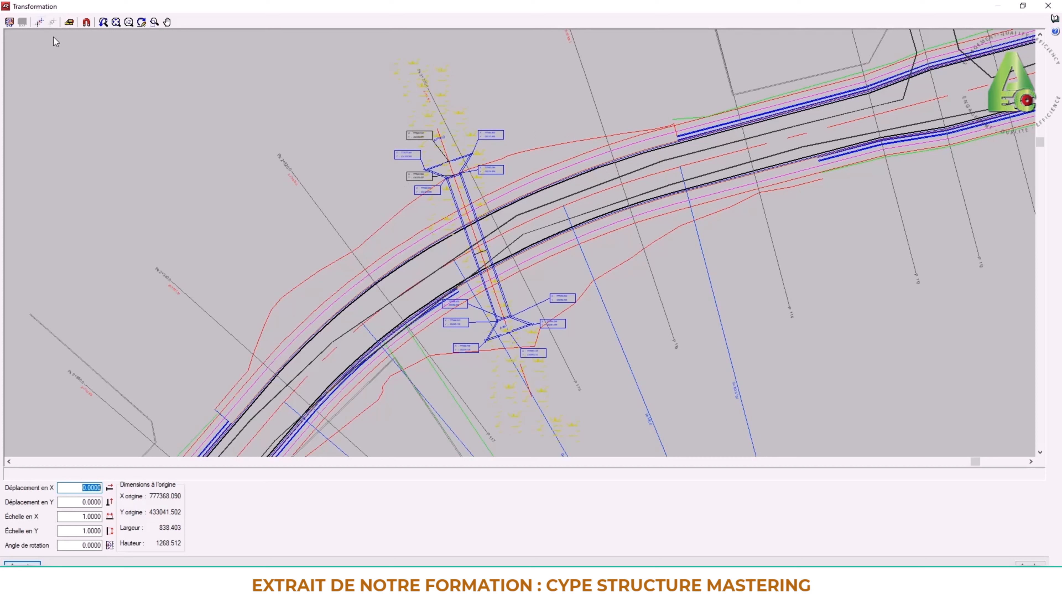
# Set the drawing origin at the culvert's upstream wing wall corner labelled X 777677.560, Y 434105.285.
pyautogui.click(39, 23)
pyautogui.scroll(1, 510, 285)
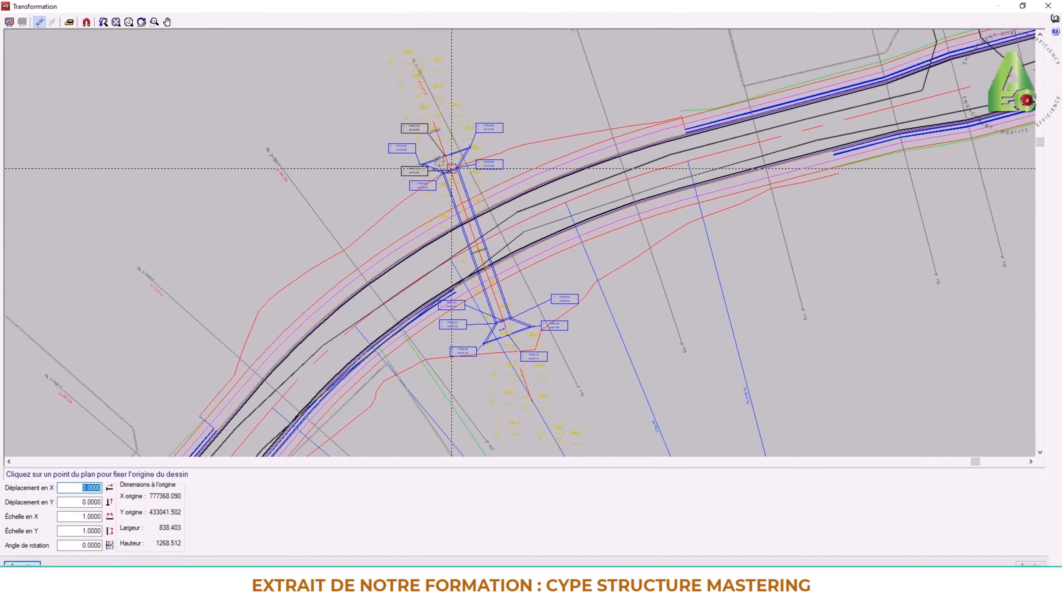
pyautogui.scroll(2, 451, 169)
pyautogui.scroll(2, 335, 276)
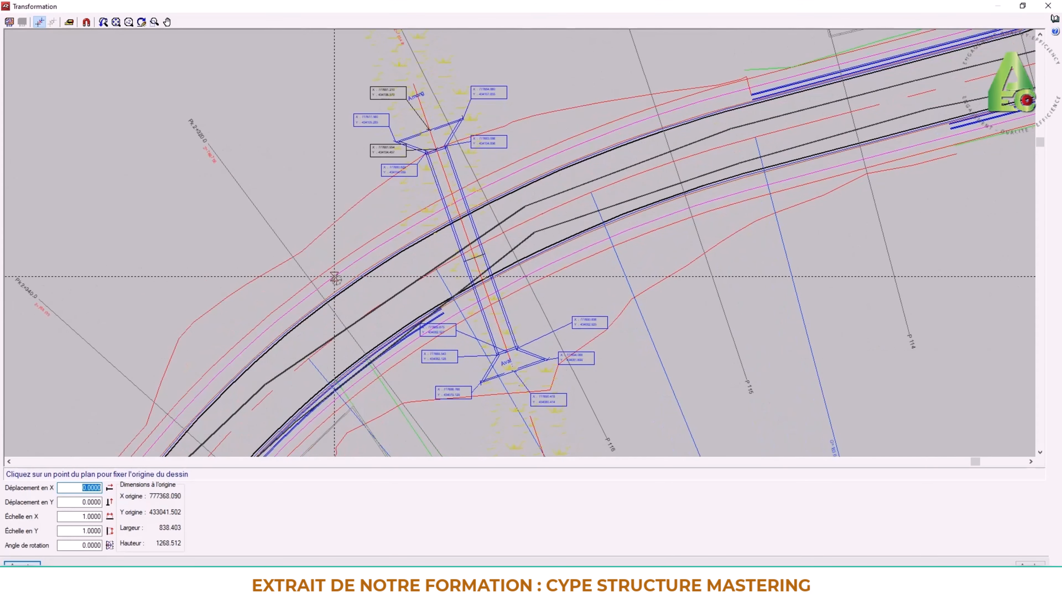
pyautogui.scroll(1, 389, 239)
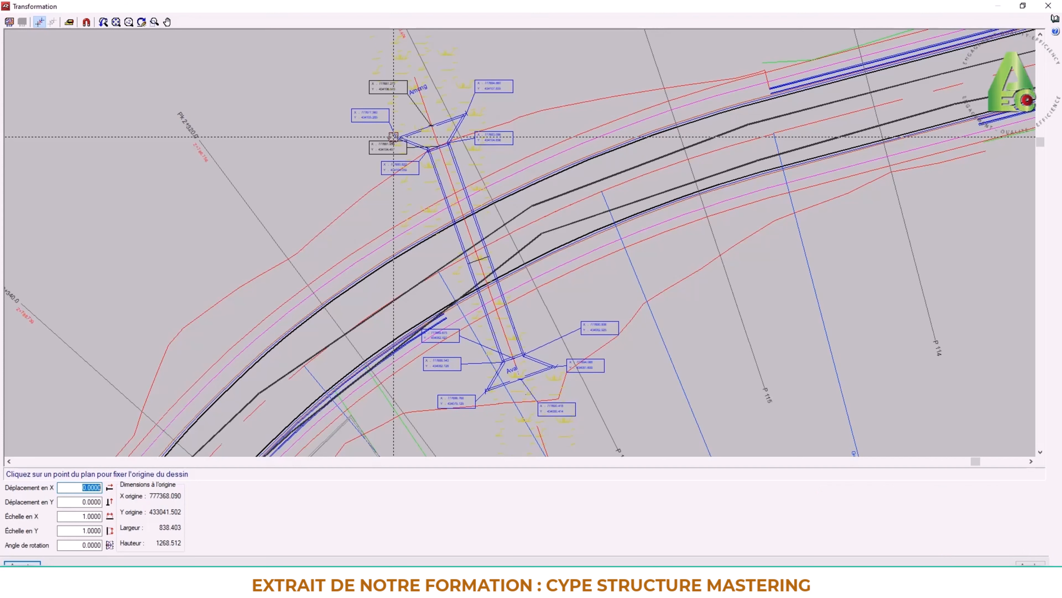
pyautogui.scroll(5, 394, 137)
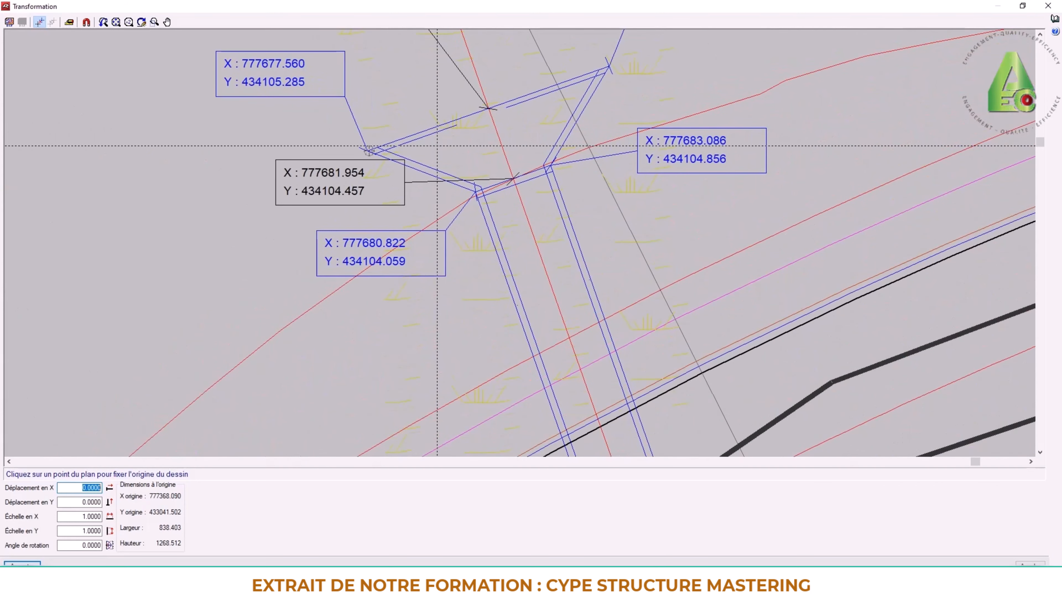
pyautogui.scroll(1, 437, 146)
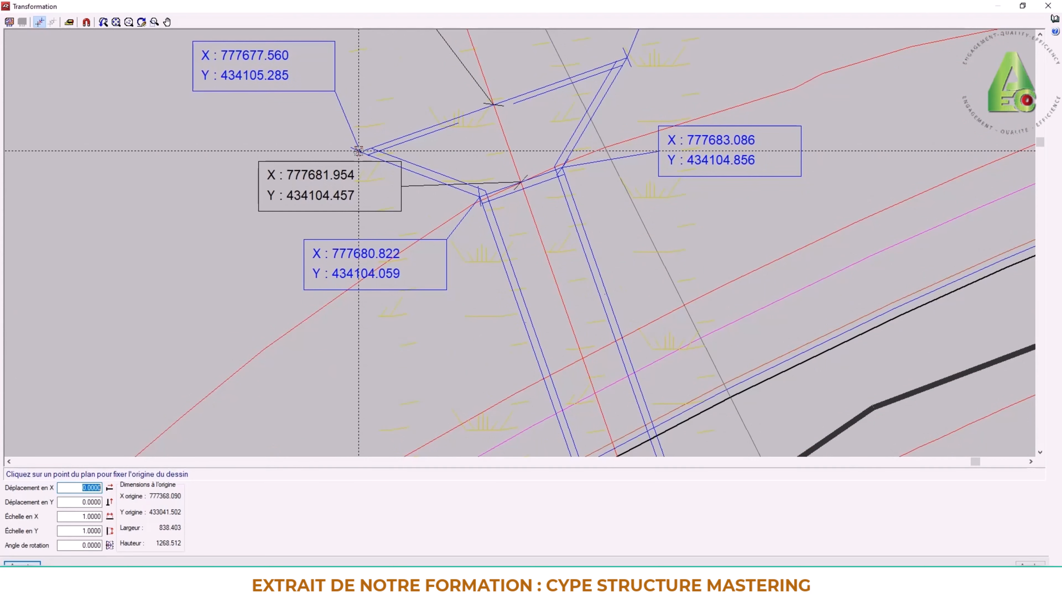
pyautogui.click(360, 151)
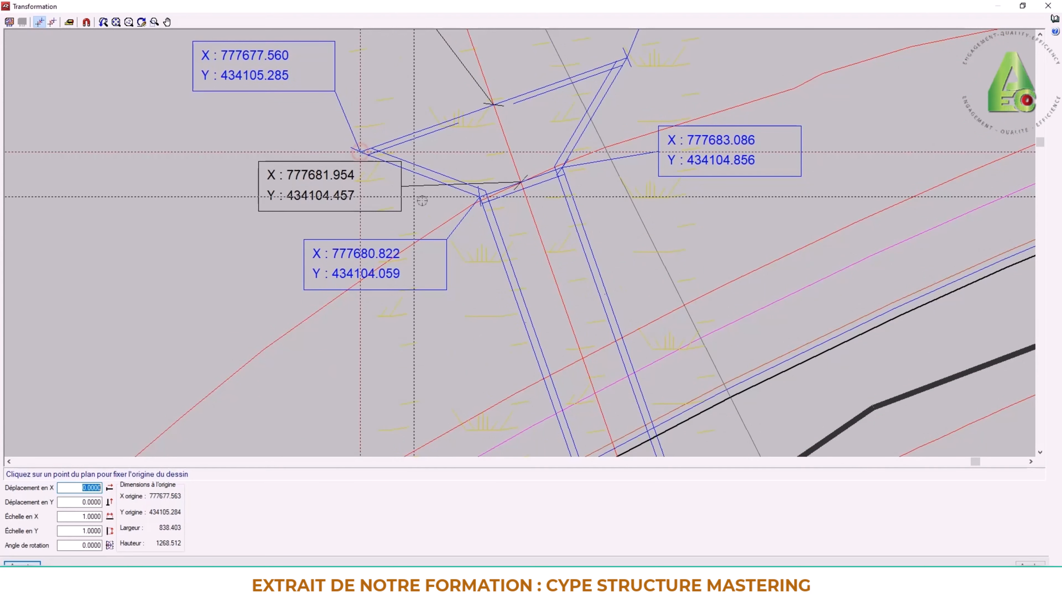
pyautogui.scroll(-5, 397, 172)
pyautogui.scroll(-5, 389, 170)
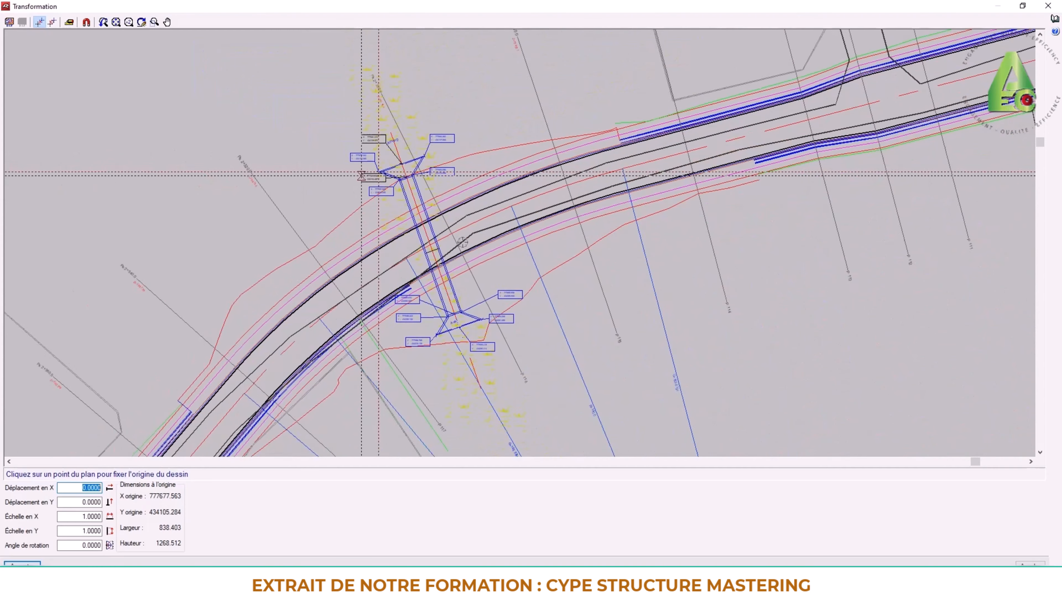
# Switch to Civil 3D and measure the culvert's width between its two inner upstream corners with a temporary dimension.
pyautogui.scroll(5, 342, 174)
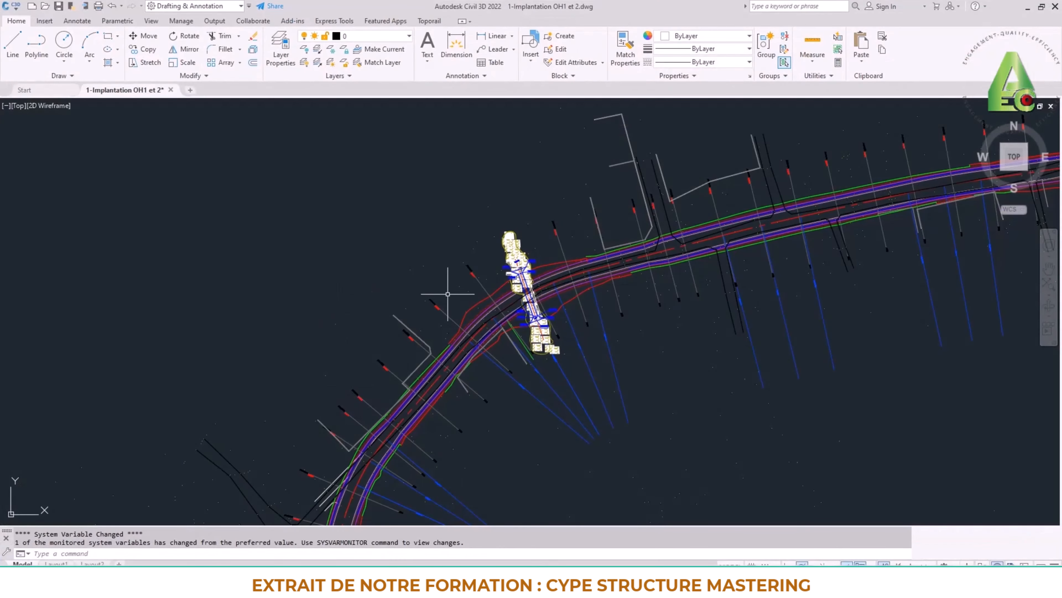
pyautogui.scroll(6, 522, 293)
pyautogui.moveTo(479, 304); pyautogui.dragTo(517, 287, button='middle')
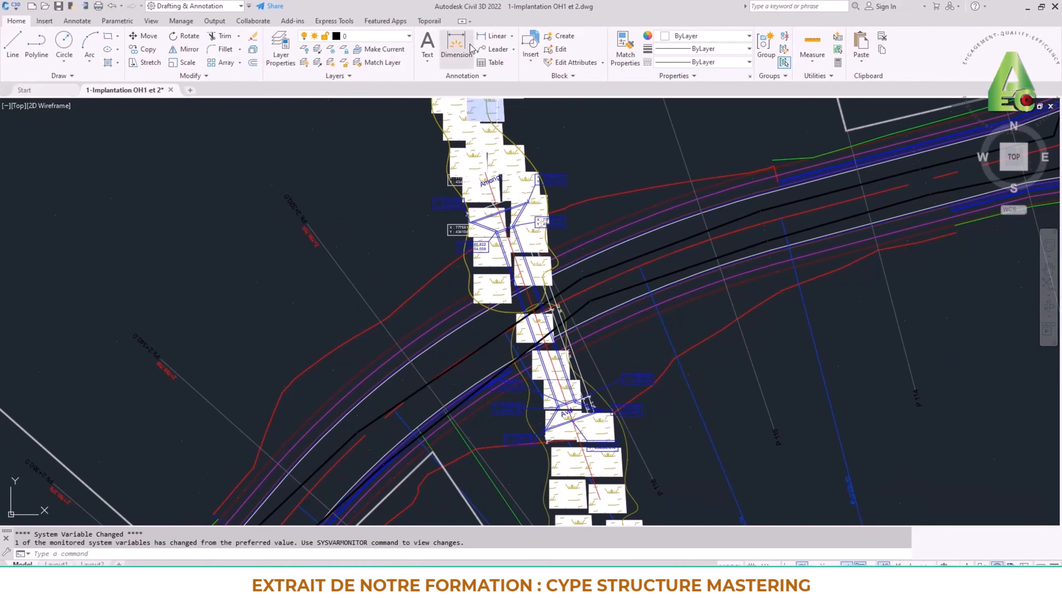
pyautogui.click(456, 46)
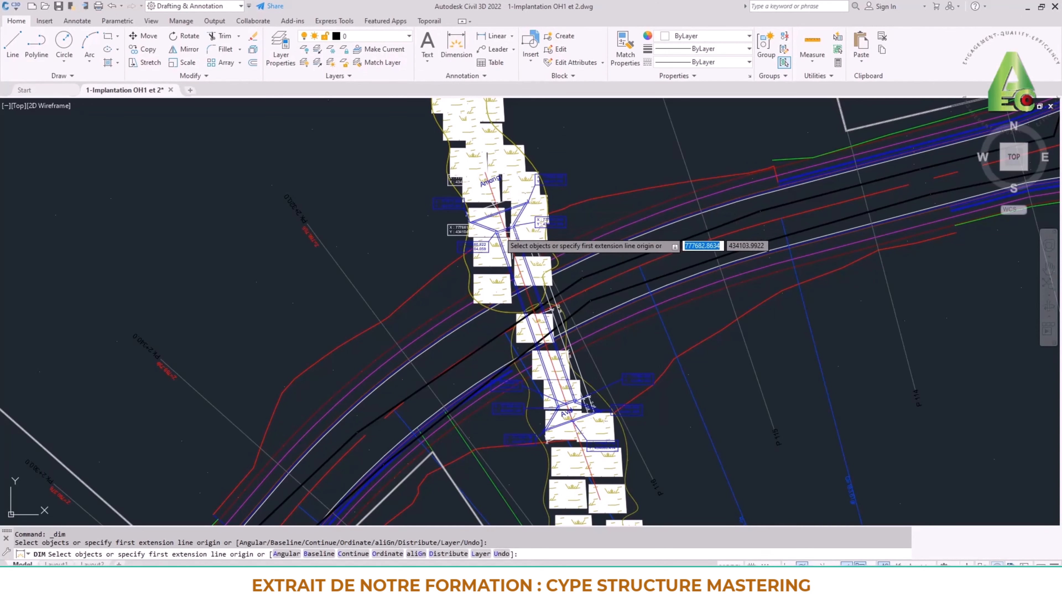
pyautogui.scroll(8, 502, 235)
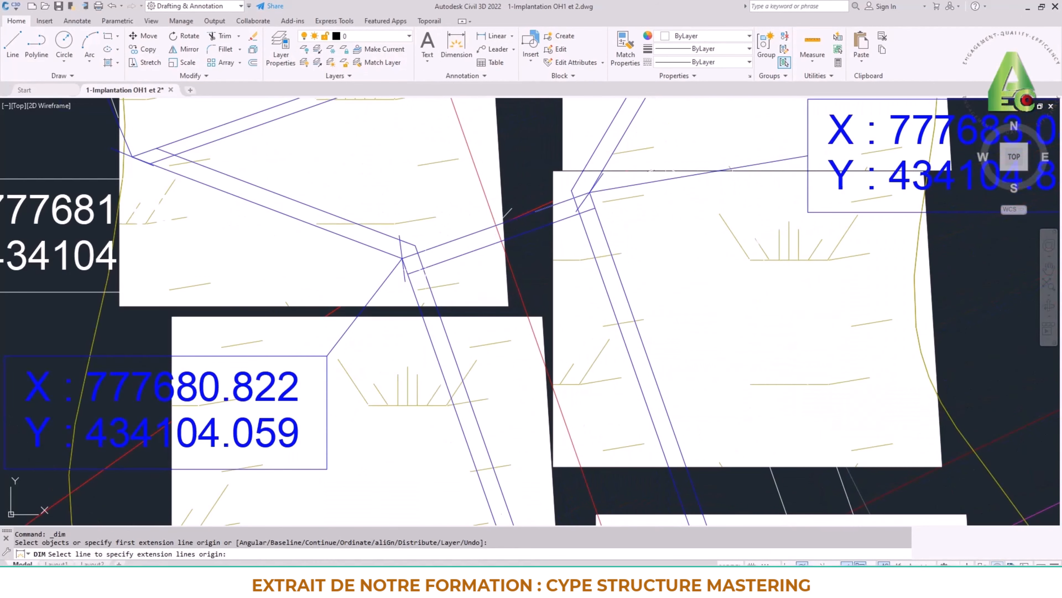
pyautogui.click(403, 257)
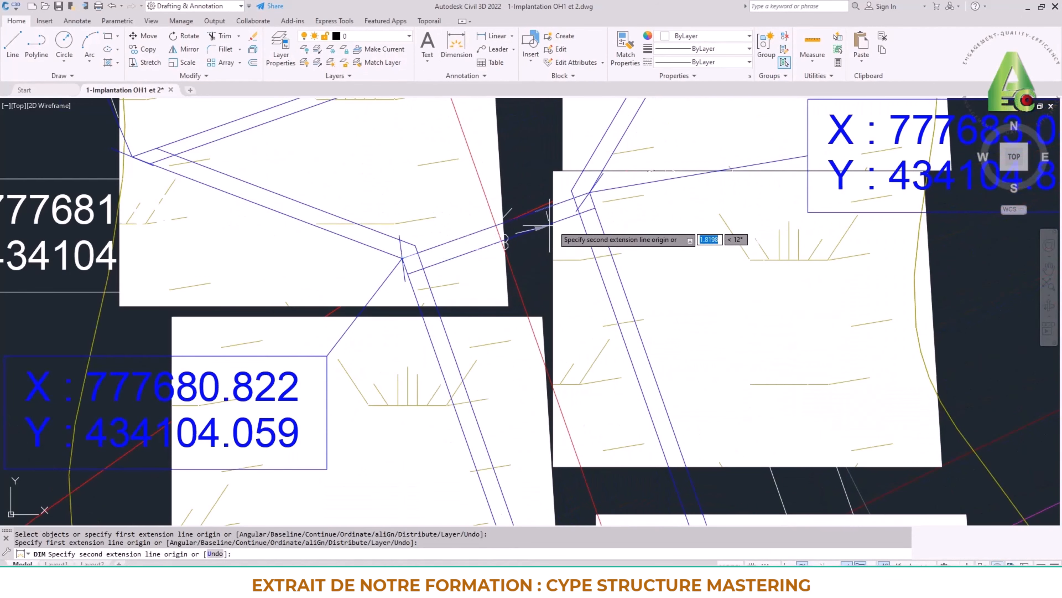
pyautogui.click(590, 192)
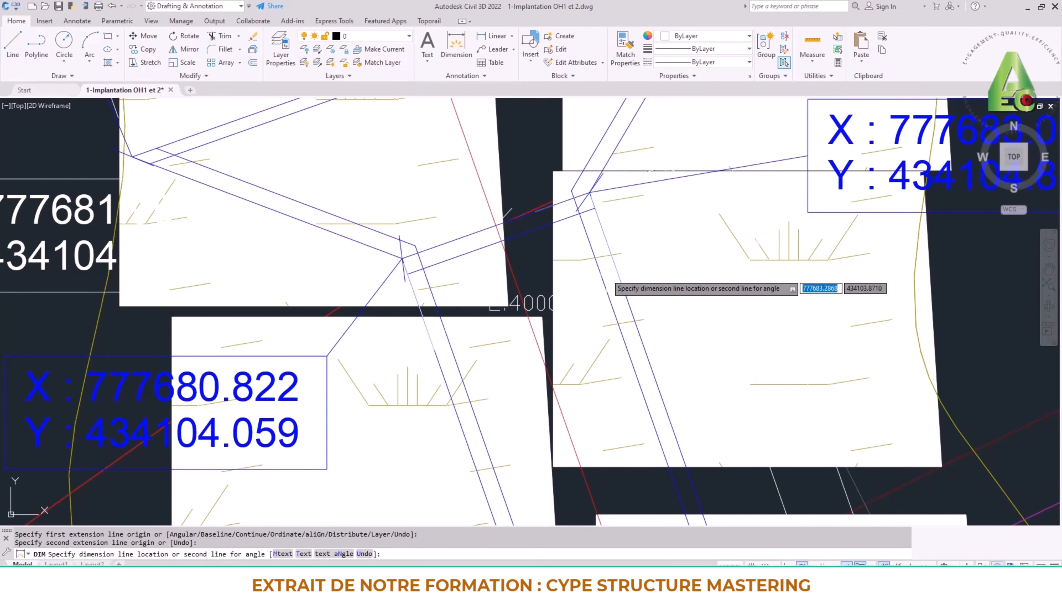
pyautogui.scroll(-5, 603, 276)
pyautogui.scroll(4, 632, 433)
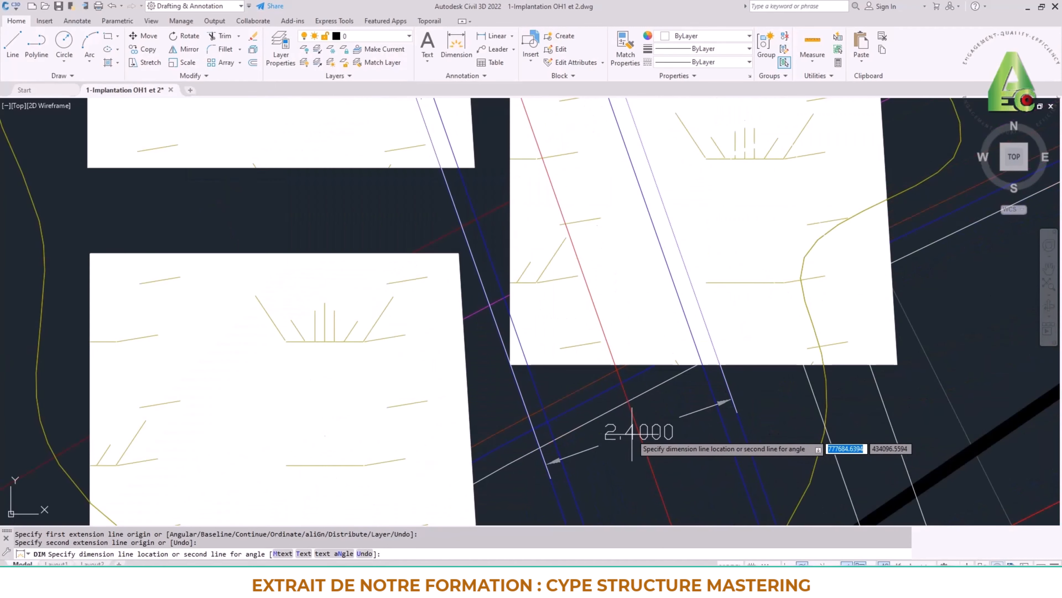
pyautogui.rightClick(629, 424)
pyautogui.click(657, 450)
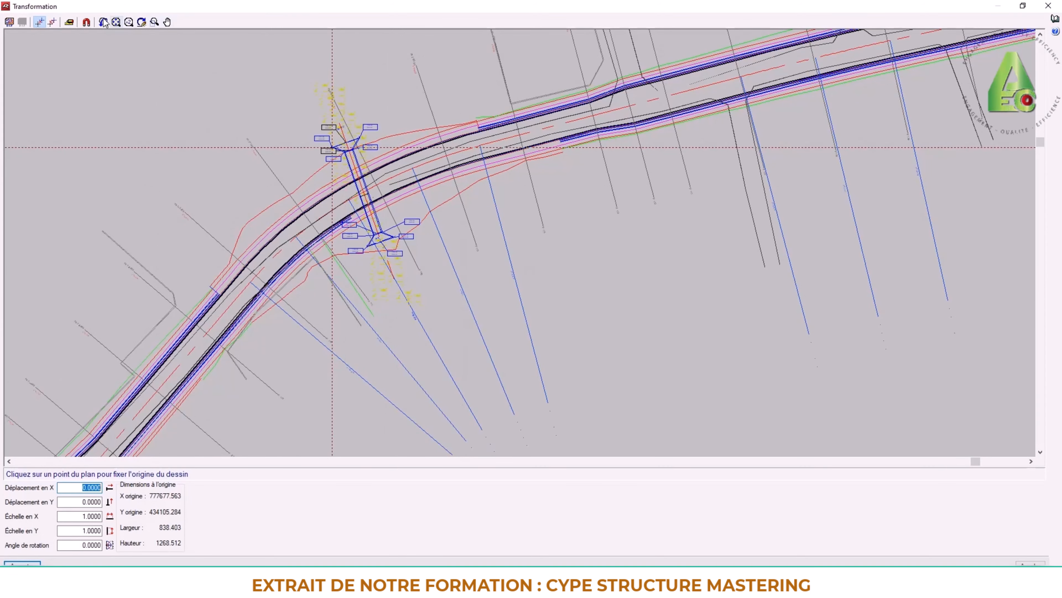
# Start adjusting the plan scale by a reference distance and enable object snaps, including the Point snap.
pyautogui.click(69, 22)
pyautogui.scroll(2, 351, 138)
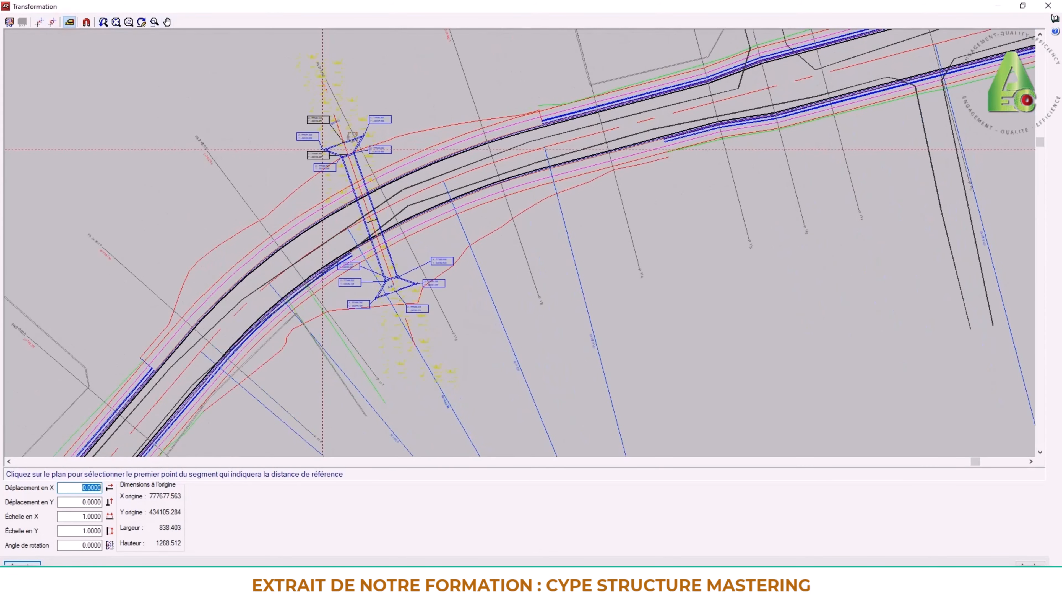
pyautogui.scroll(5, 352, 136)
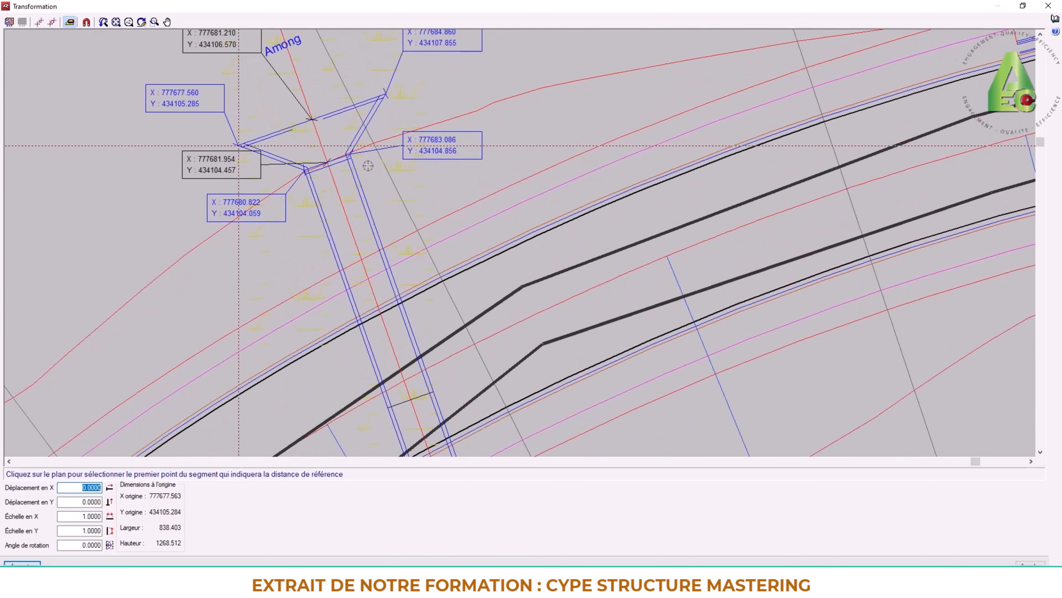
pyautogui.scroll(1, 368, 165)
pyautogui.click(86, 22)
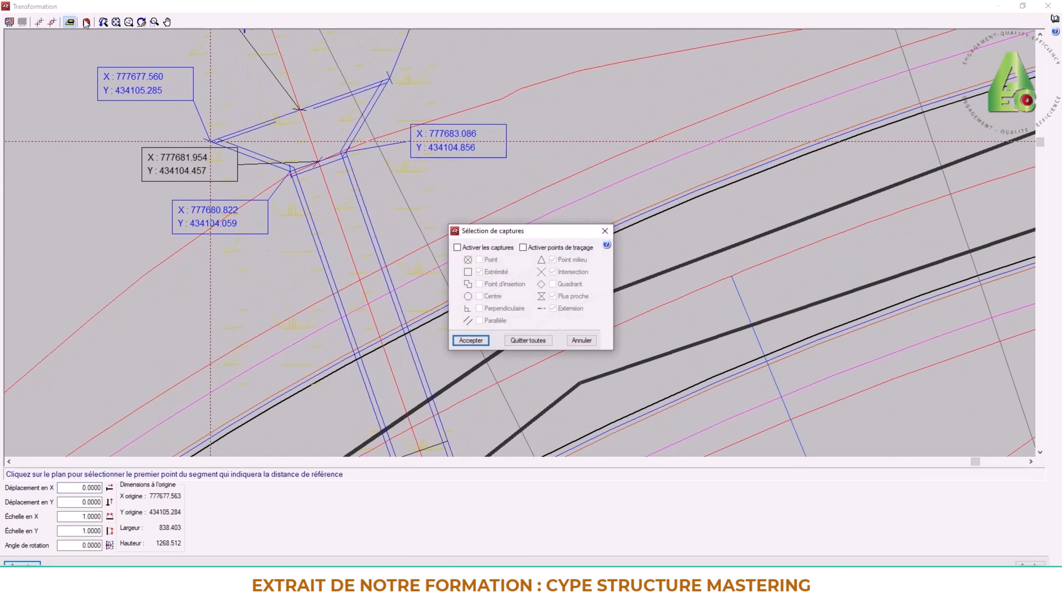
pyautogui.click(481, 247)
pyautogui.click(479, 259)
pyautogui.click(473, 341)
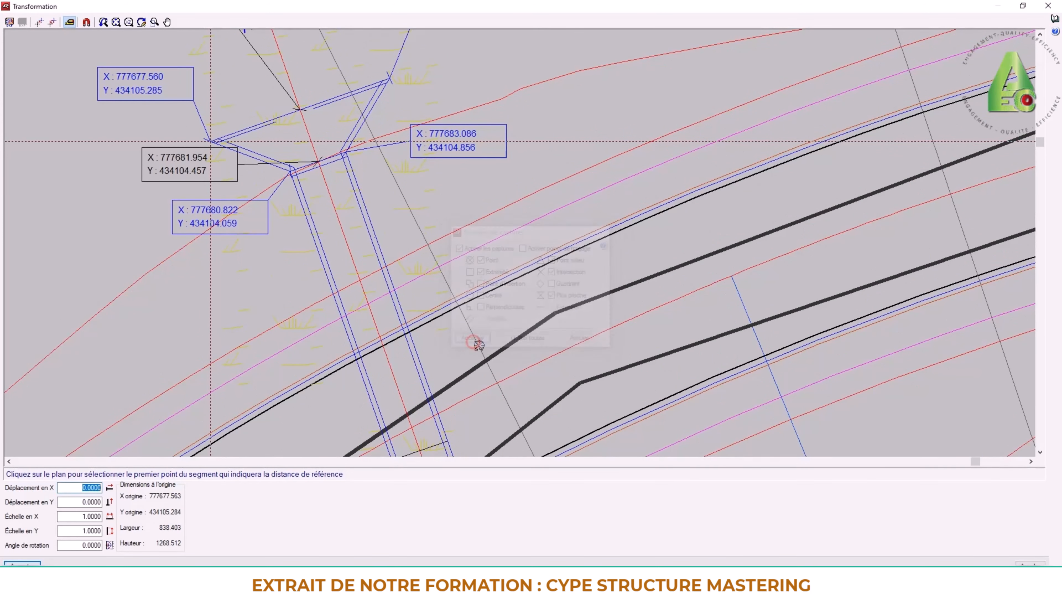
# Scale the plan using the segment between the culvert's two inner upstream corners, with a known distance of 2.4 m.
pyautogui.scroll(3, 366, 151)
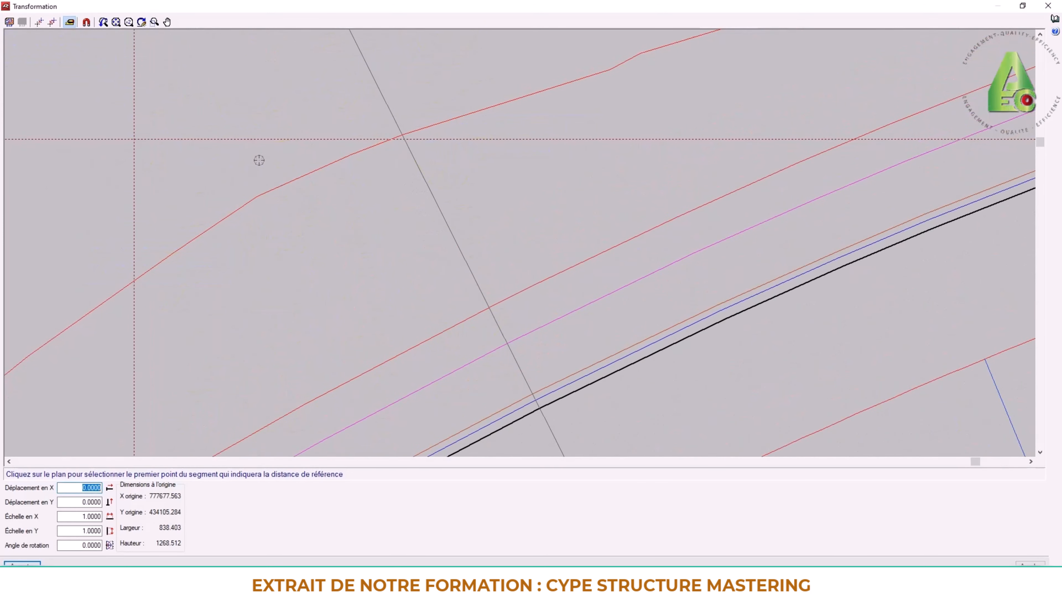
pyautogui.scroll(4, 259, 160)
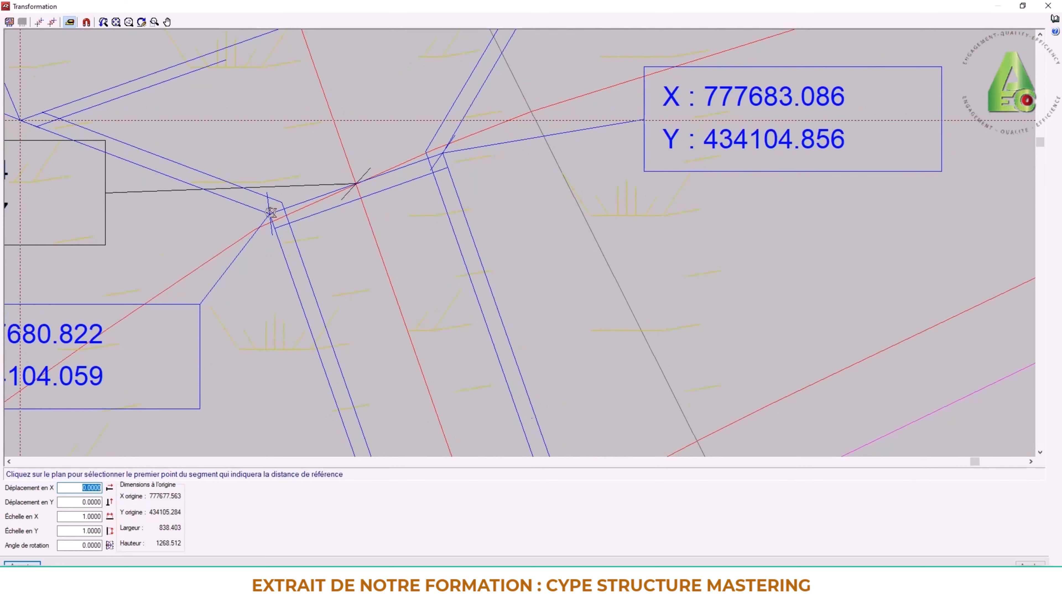
pyautogui.click(270, 213)
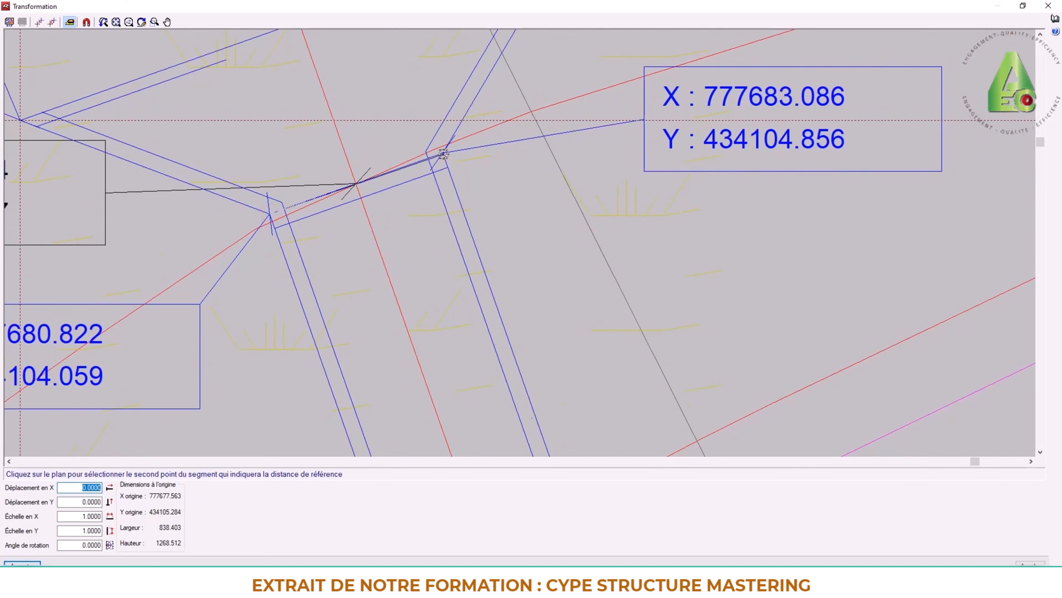
pyautogui.scroll(5, 444, 154)
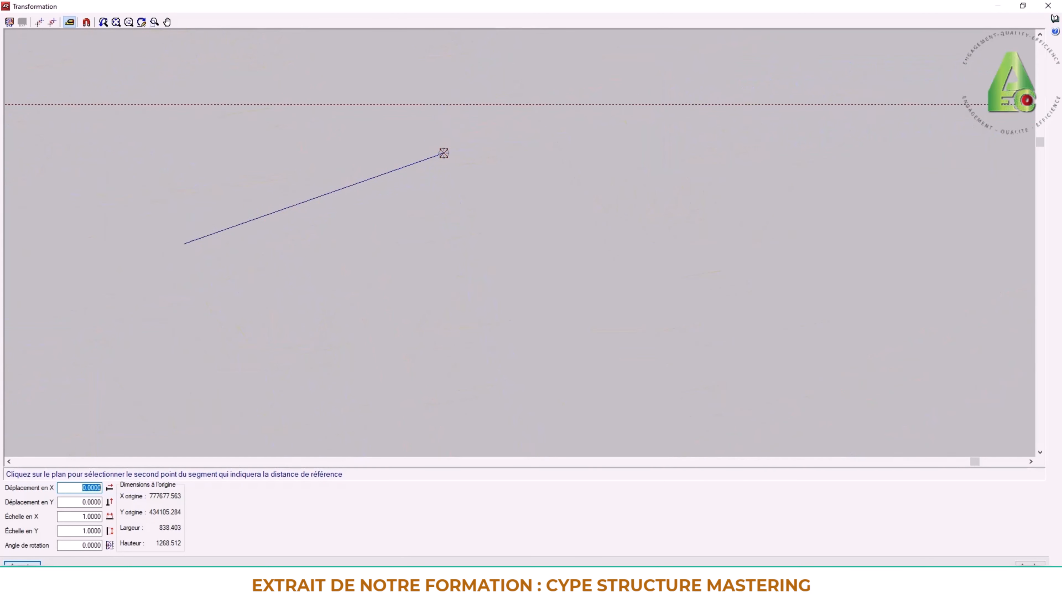
pyautogui.scroll(-4, 442, 154)
pyautogui.click(441, 154)
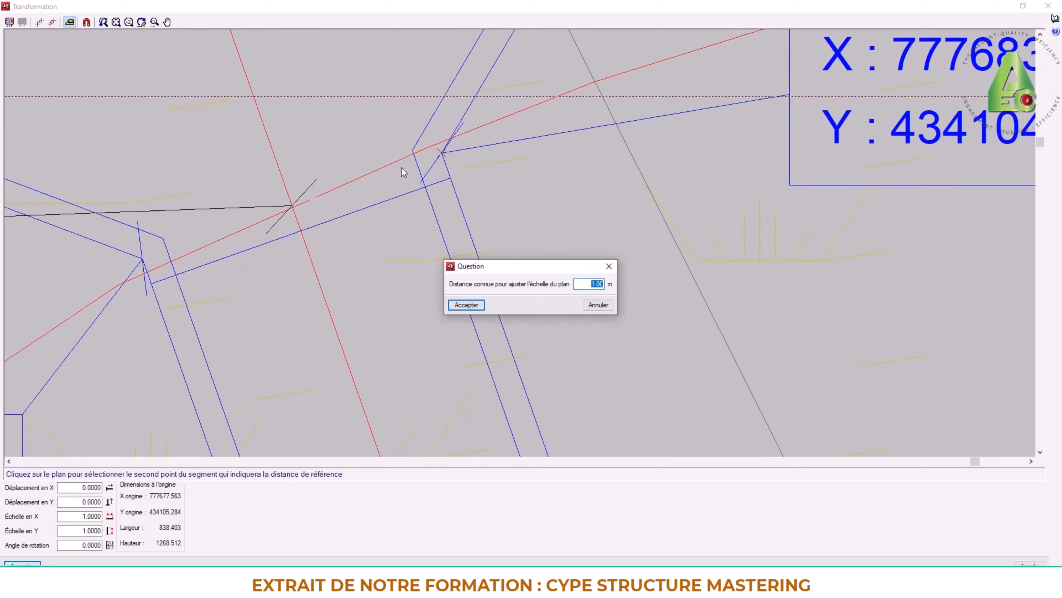
pyautogui.write('2.4')
pyautogui.click(463, 305)
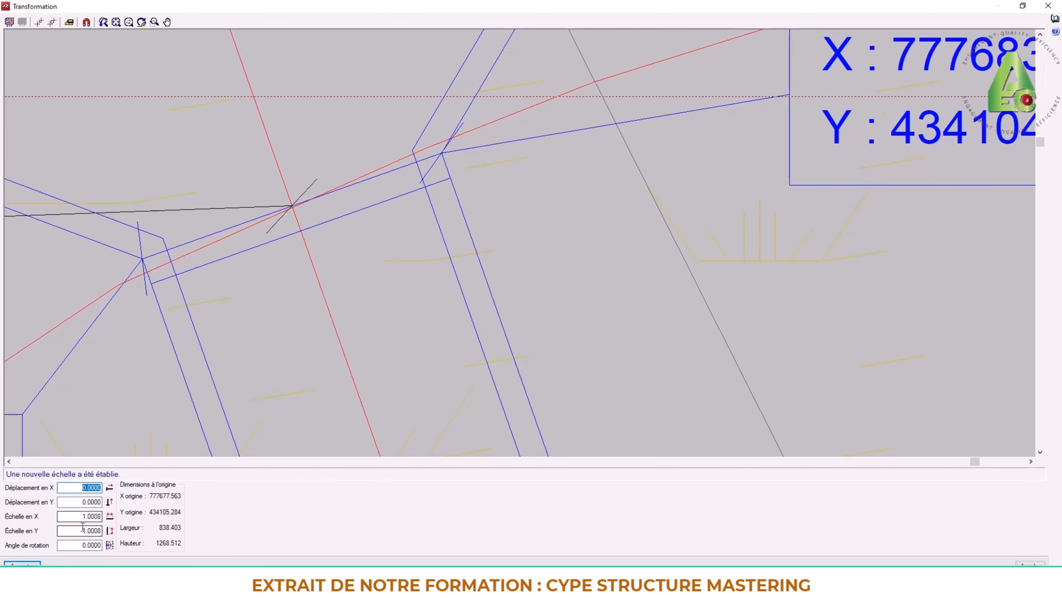
# Examine the rescaled plan around the full length of the culvert and the new origin.
pyautogui.scroll(-1, 411, 176)
pyautogui.scroll(-2, 409, 170)
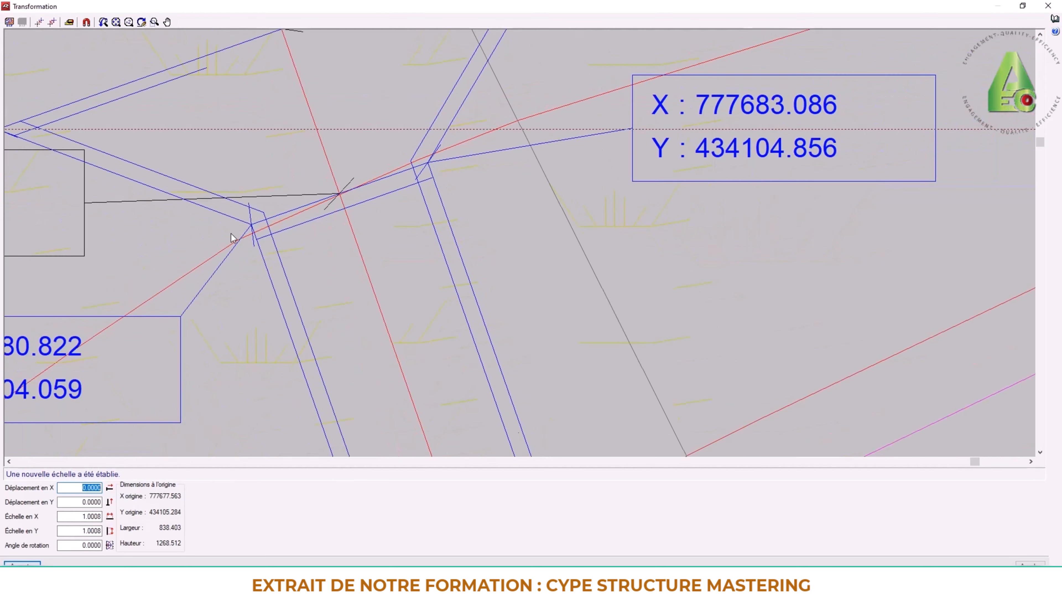
pyautogui.scroll(-1, 365, 194)
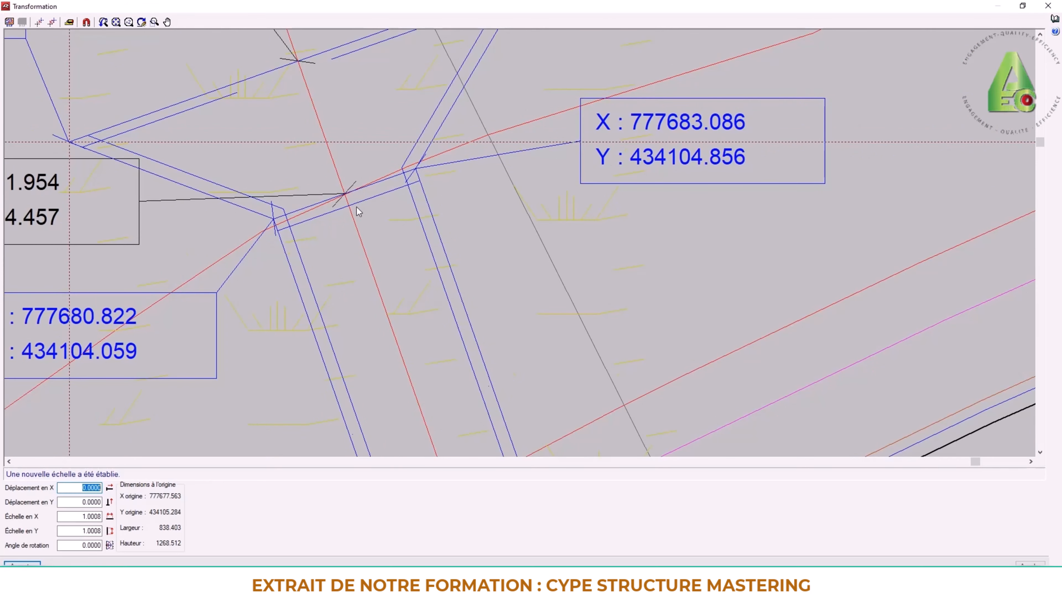
pyautogui.scroll(-3, 441, 207)
pyautogui.scroll(-2, 414, 194)
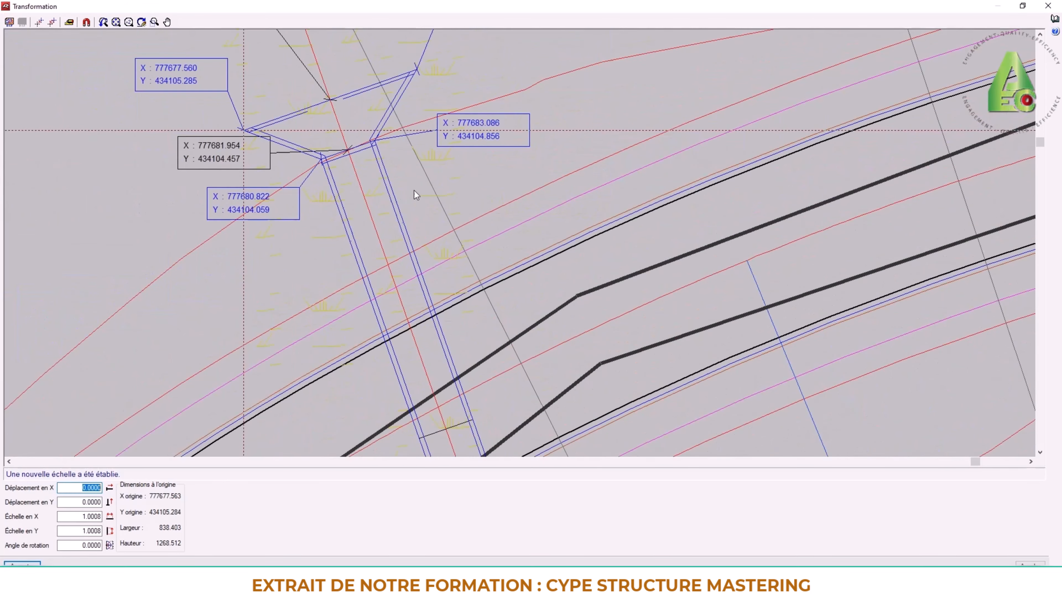
pyautogui.scroll(-1, 389, 189)
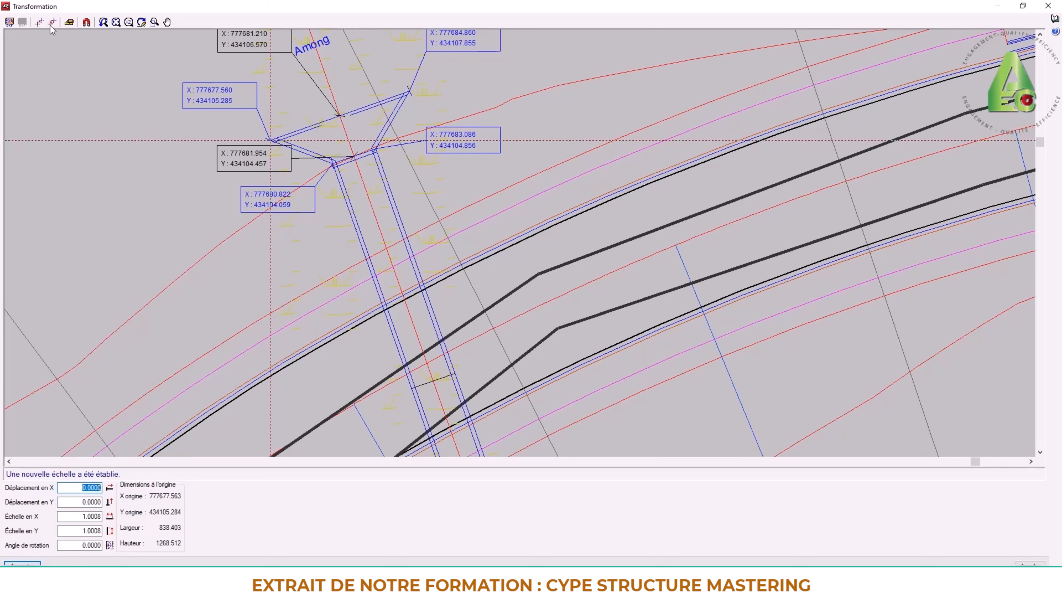
pyautogui.scroll(-2, 405, 211)
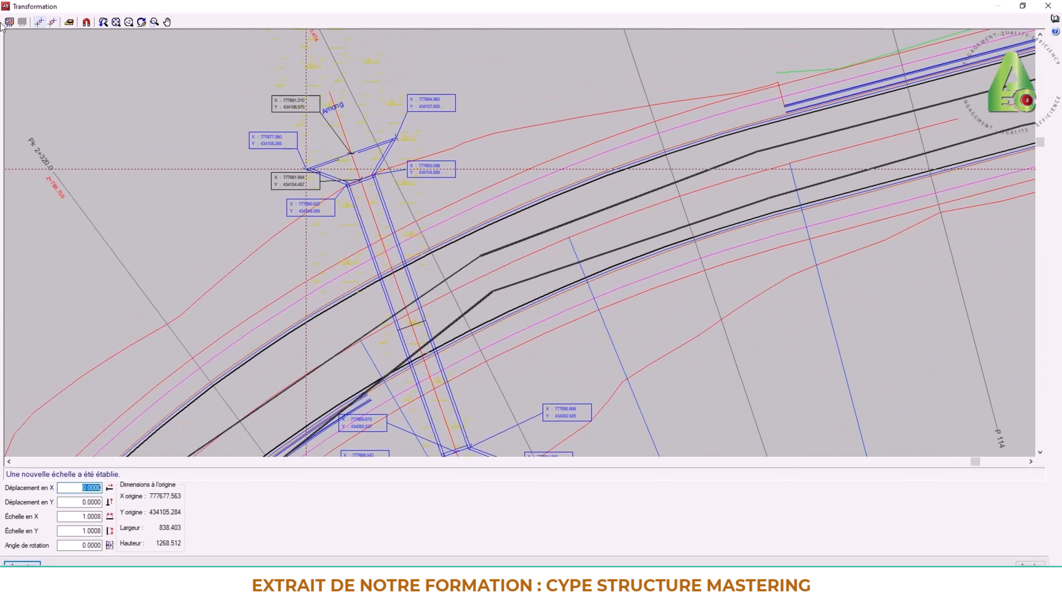
pyautogui.click(9, 22)
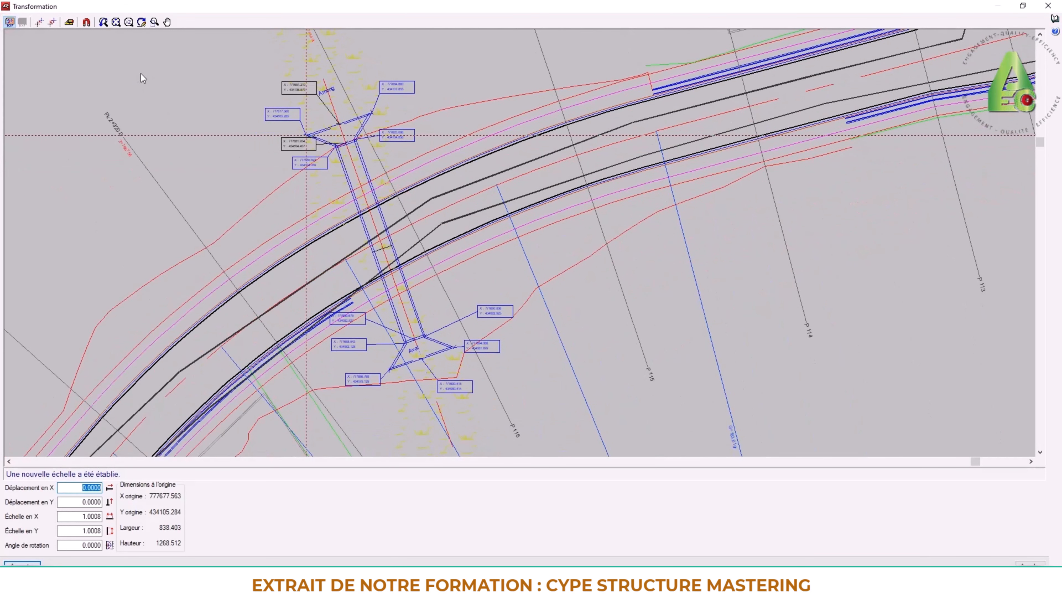
# Crop the background plan to a rectangular window enclosing the whole culvert and the adjacent road section, and accept the transformation.
pyautogui.moveTo(172, 80); pyautogui.dragTo(613, 416)
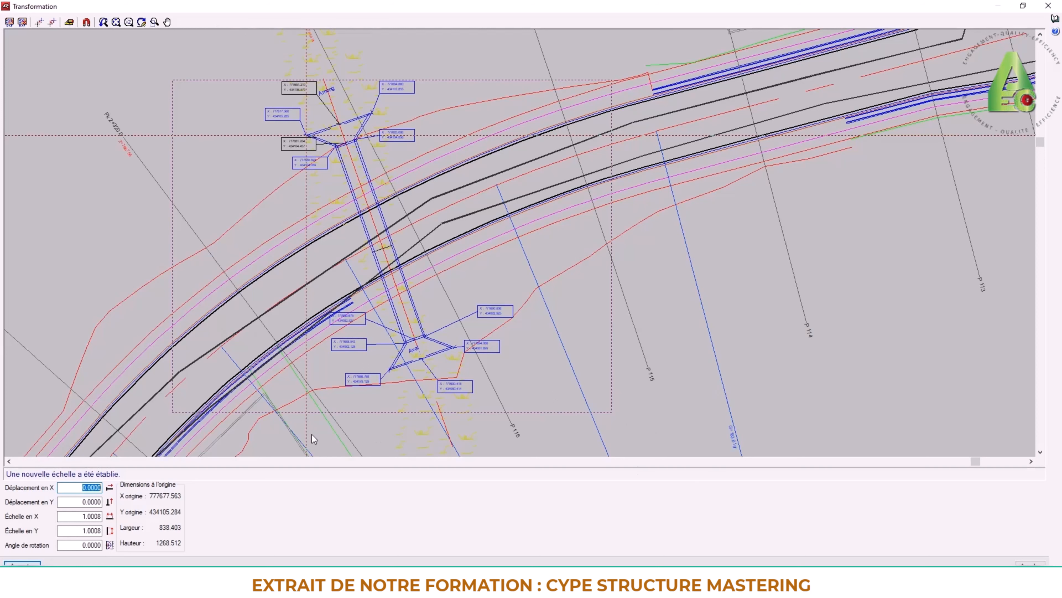
pyautogui.click(22, 562)
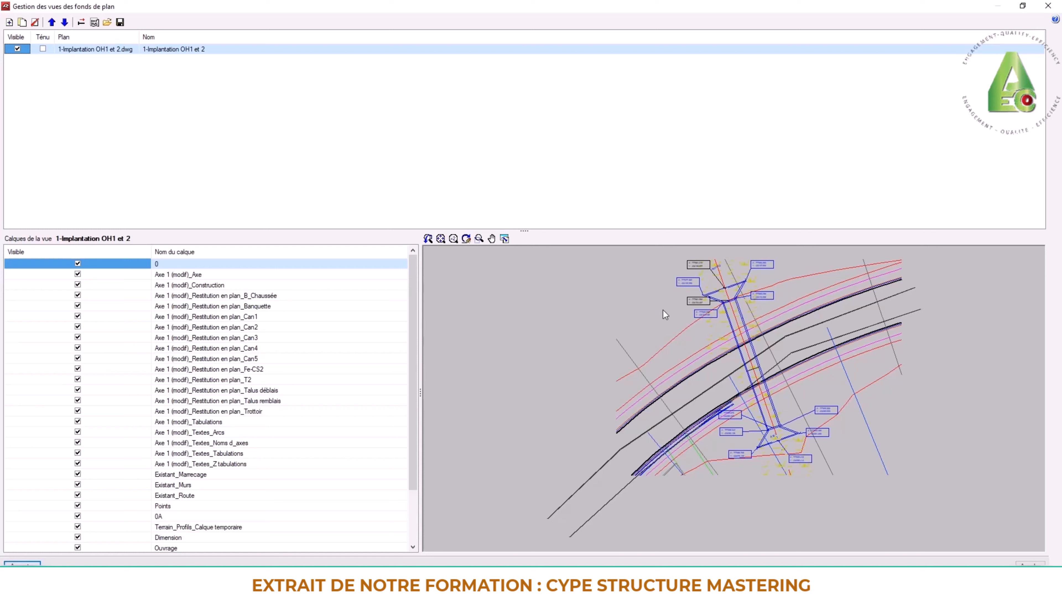
pyautogui.scroll(-1, 412, 313)
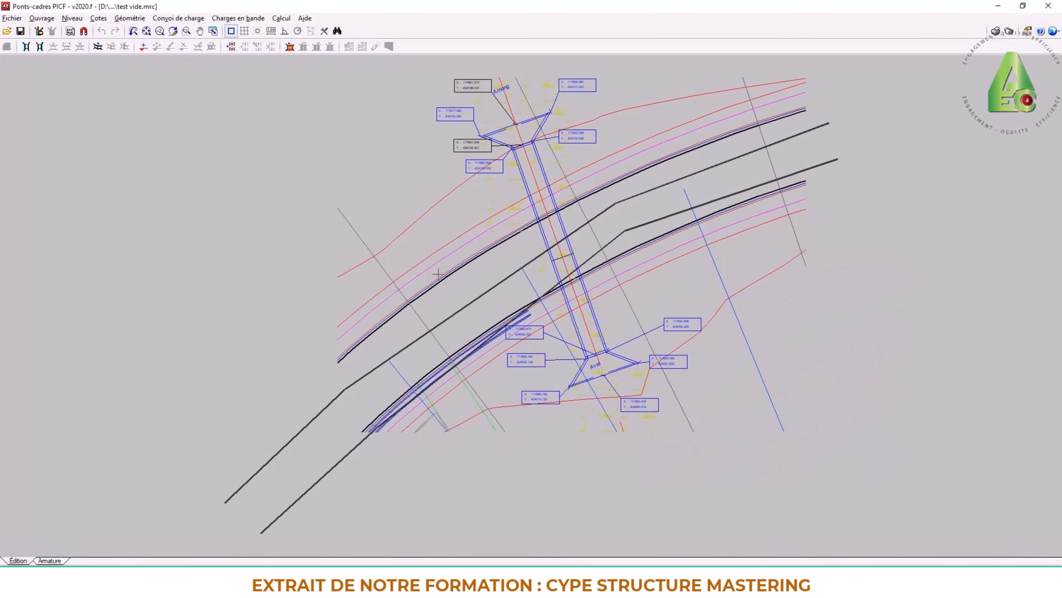
pyautogui.scroll(-2, 439, 274)
pyautogui.moveTo(438, 274)
pyautogui.mouseDown(button='middle')
pyautogui.moveTo(421, 320)
pyautogui.moveTo(371, 334)
pyautogui.mouseUp(button='middle')
pyautogui.scroll(1, 427, 232)
pyautogui.moveTo(470, 437); pyautogui.dragTo(502, 405, button='middle')
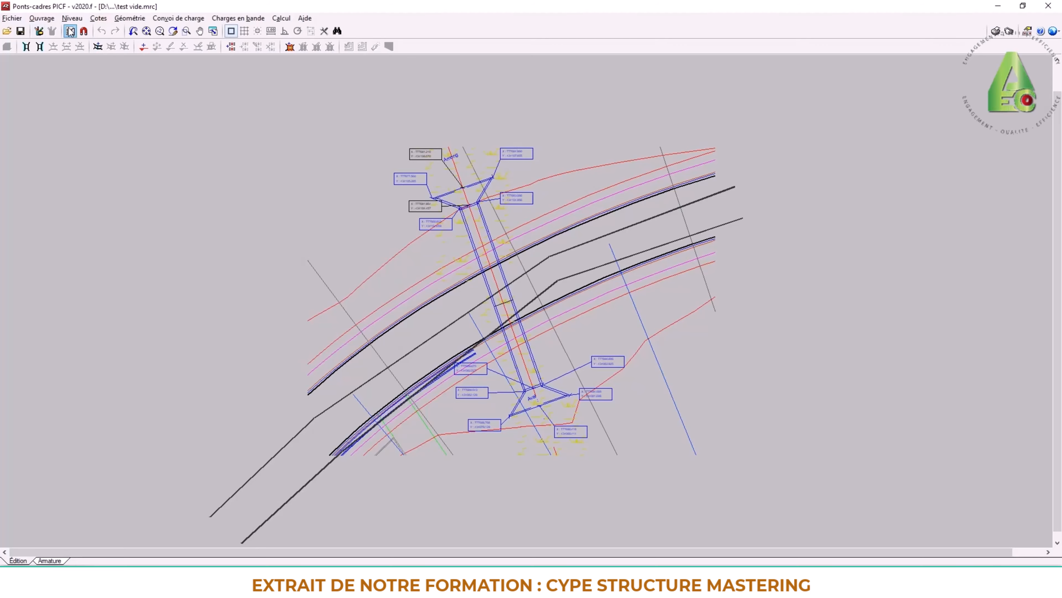
# Check the visibility setting of the 1-Implantation OH1 et 2 plan view in the background plan manager.
pyautogui.click(78, 45)
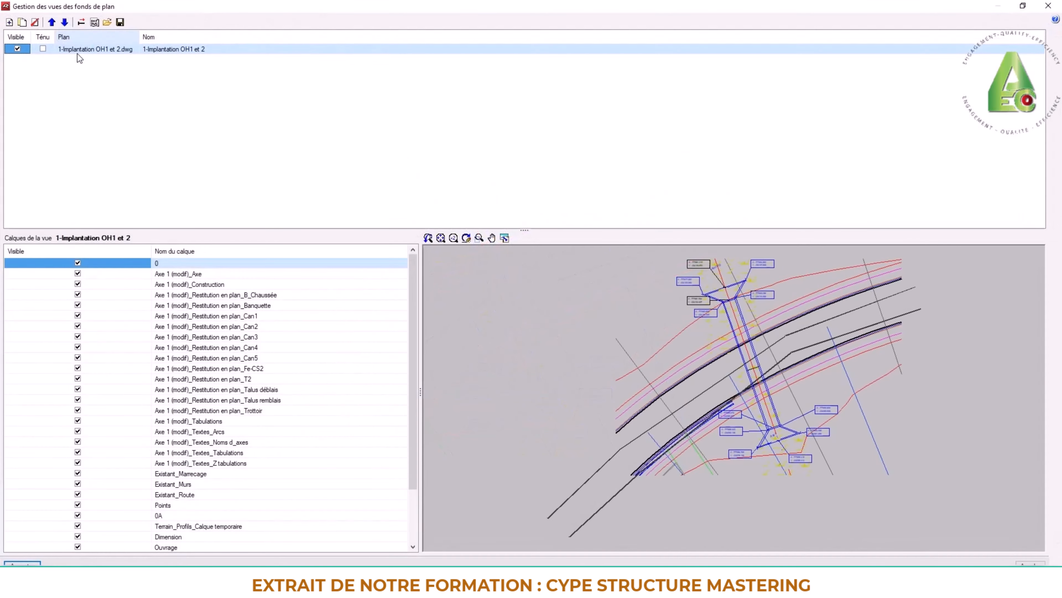
pyautogui.click(17, 49)
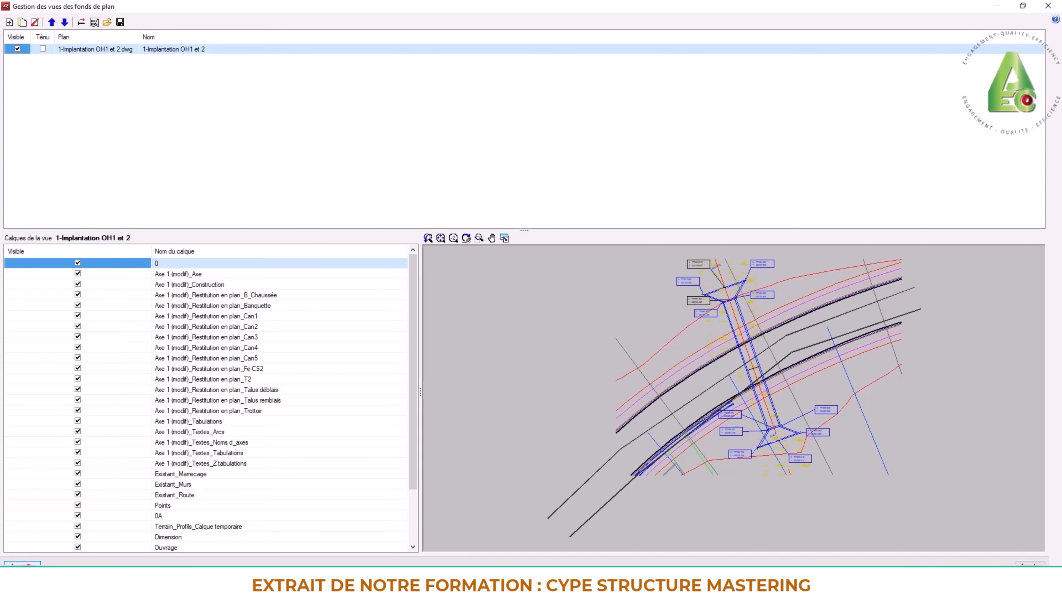
pyautogui.click(28, 565)
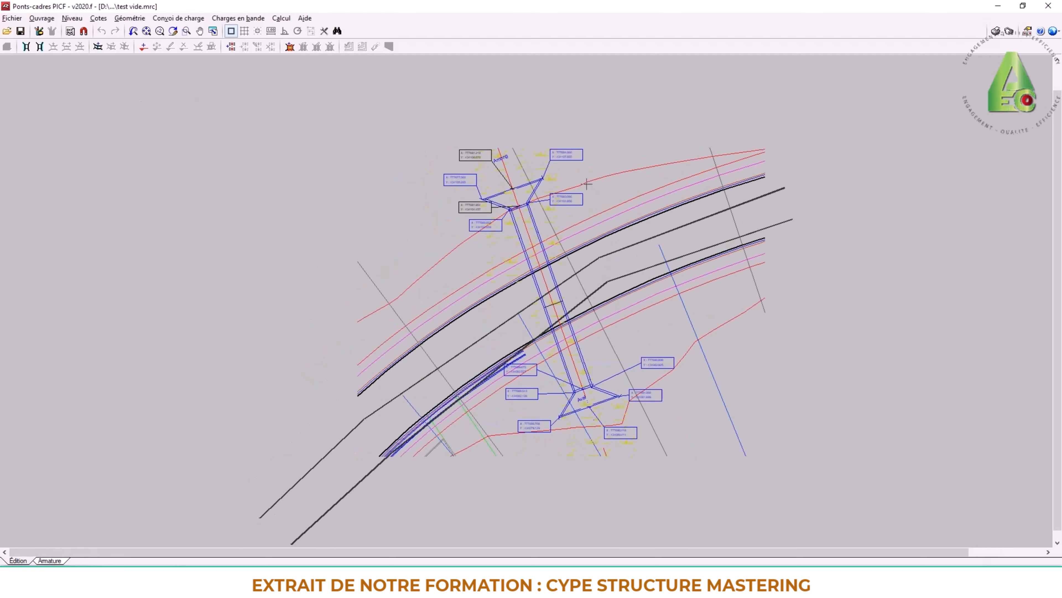
# Inspect the wall adjustment option (Ajustement des piédroits) in the structure's general data without changing anything.
pyautogui.scroll(1, 587, 185)
pyautogui.scroll(1, 604, 196)
pyautogui.scroll(1, 524, 185)
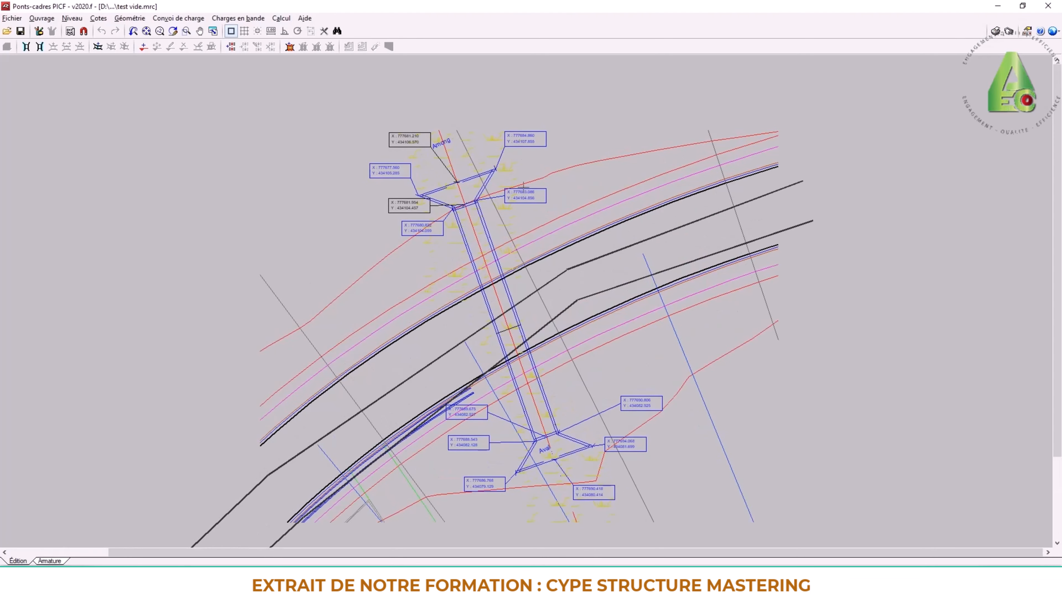
pyautogui.scroll(1, 523, 185)
pyautogui.click(42, 18)
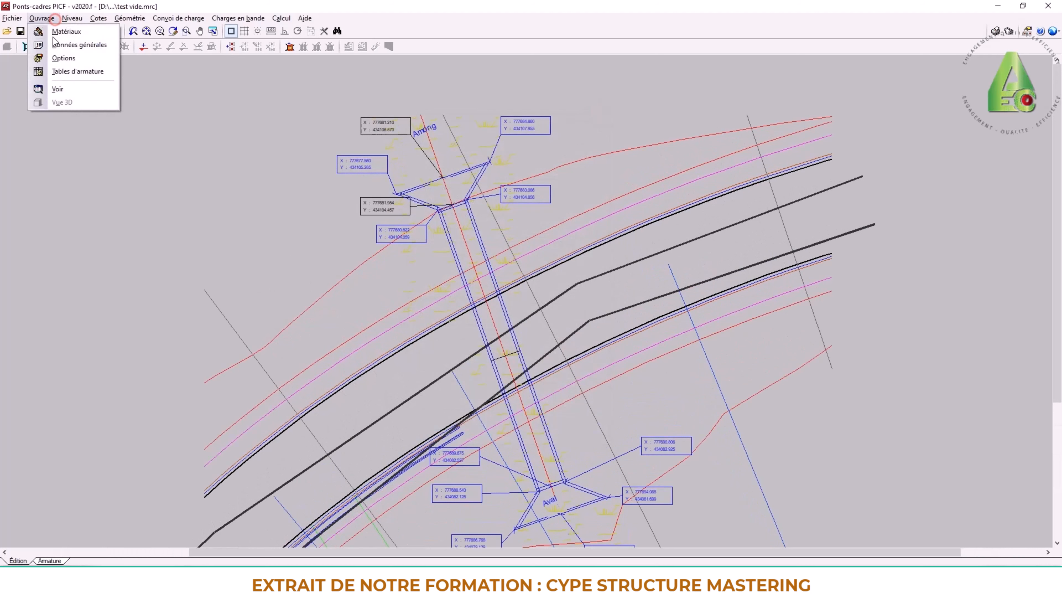
pyautogui.click(100, 45)
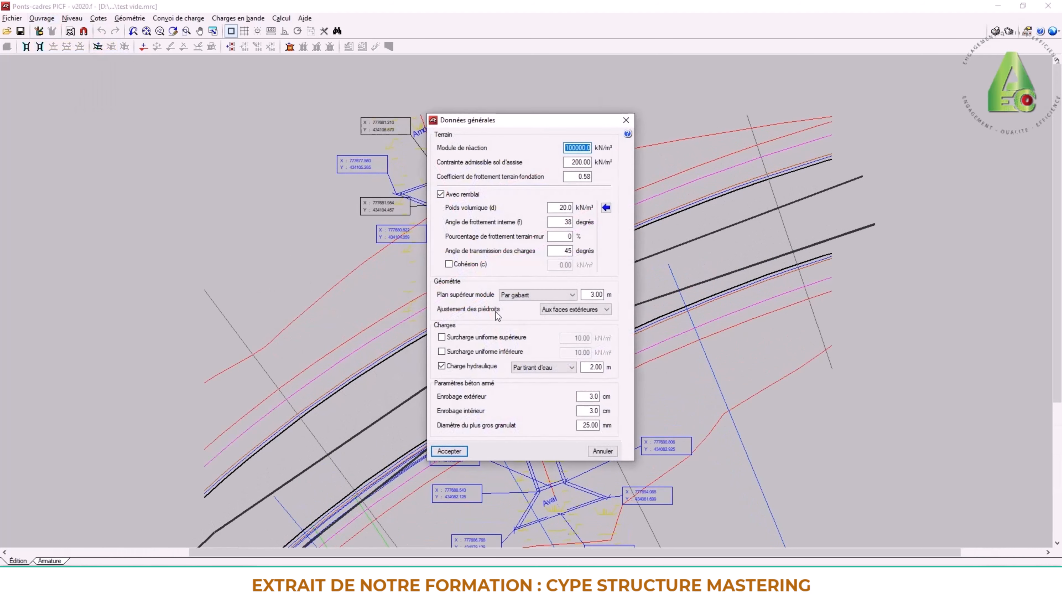
pyautogui.moveTo(498, 316)
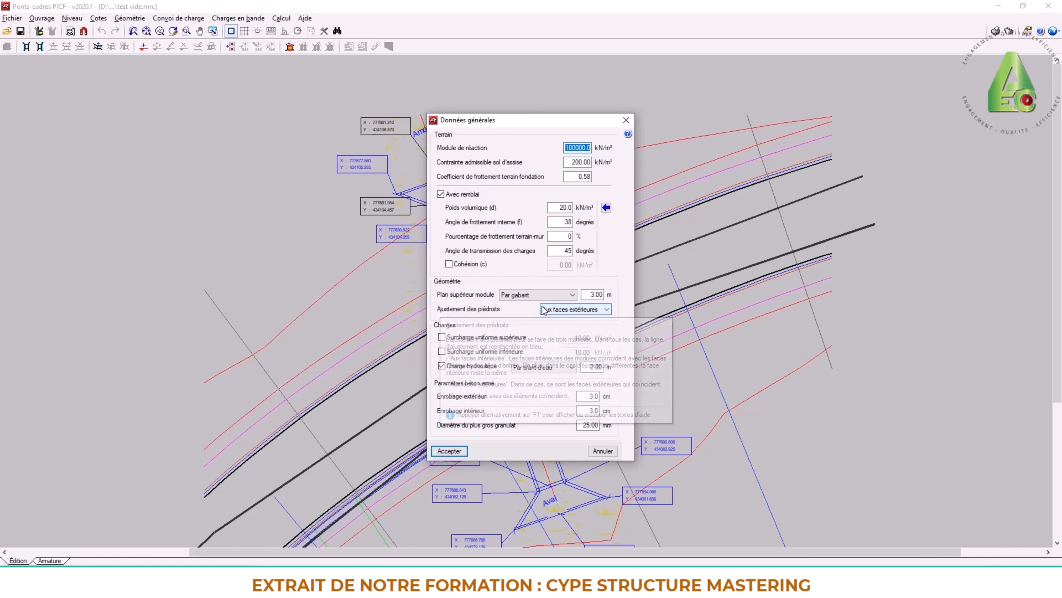
pyautogui.click(626, 120)
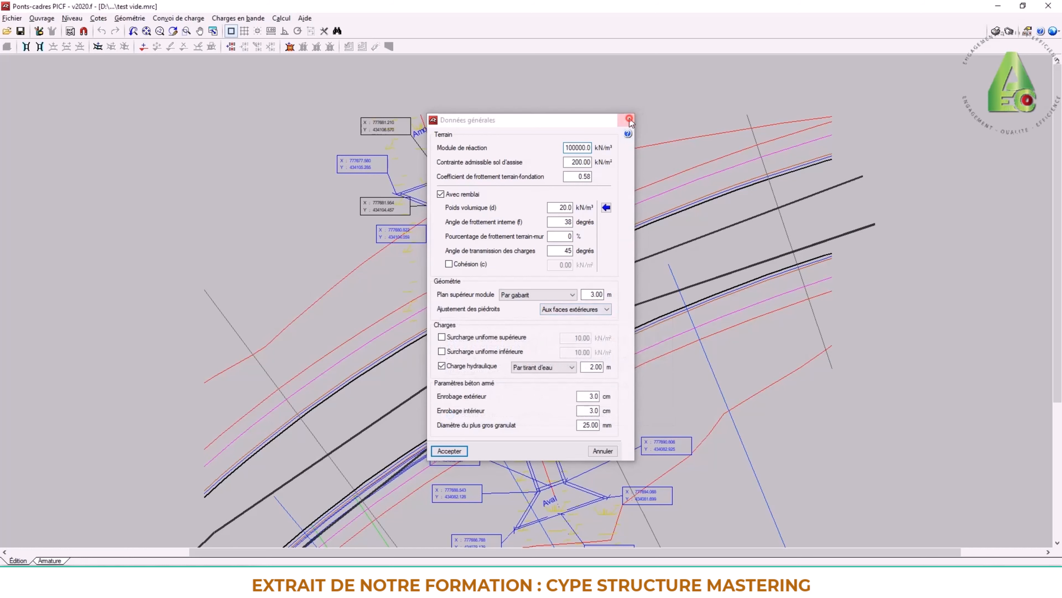
# Start placing new points of the left wall (piédroit gauche) and enable object snaps.
pyautogui.moveTo(527, 276); pyautogui.dragTo(478, 262, button='middle')
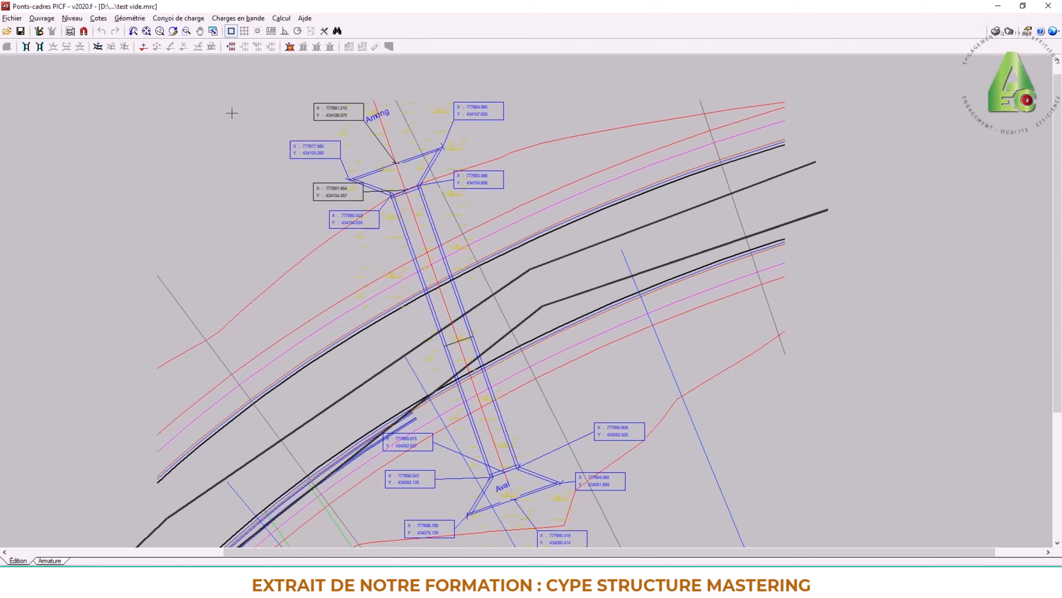
pyautogui.click(26, 47)
pyautogui.scroll(5, 482, 514)
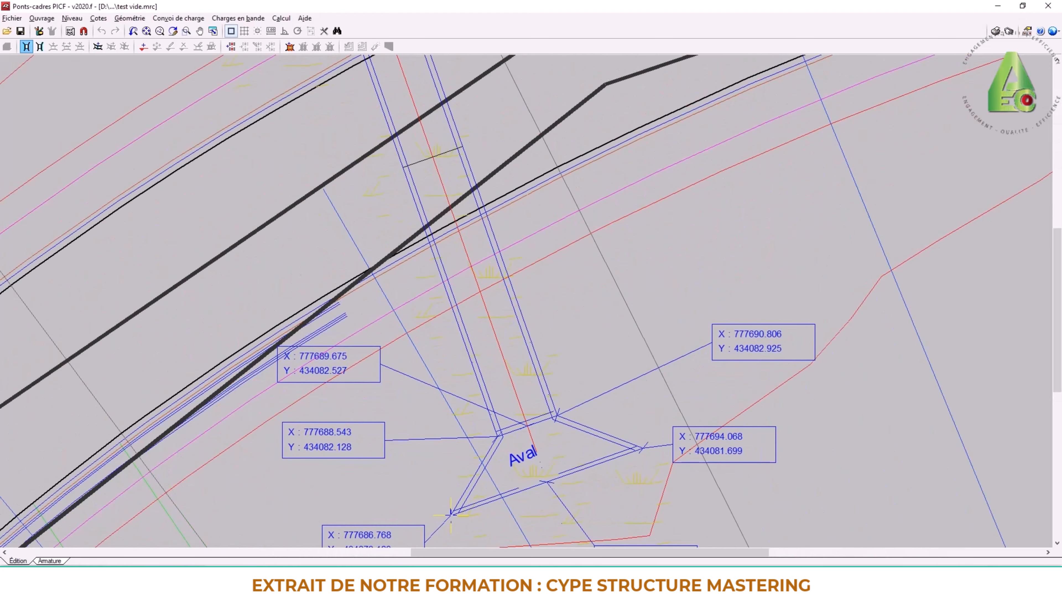
pyautogui.scroll(1, 450, 513)
pyautogui.click(84, 32)
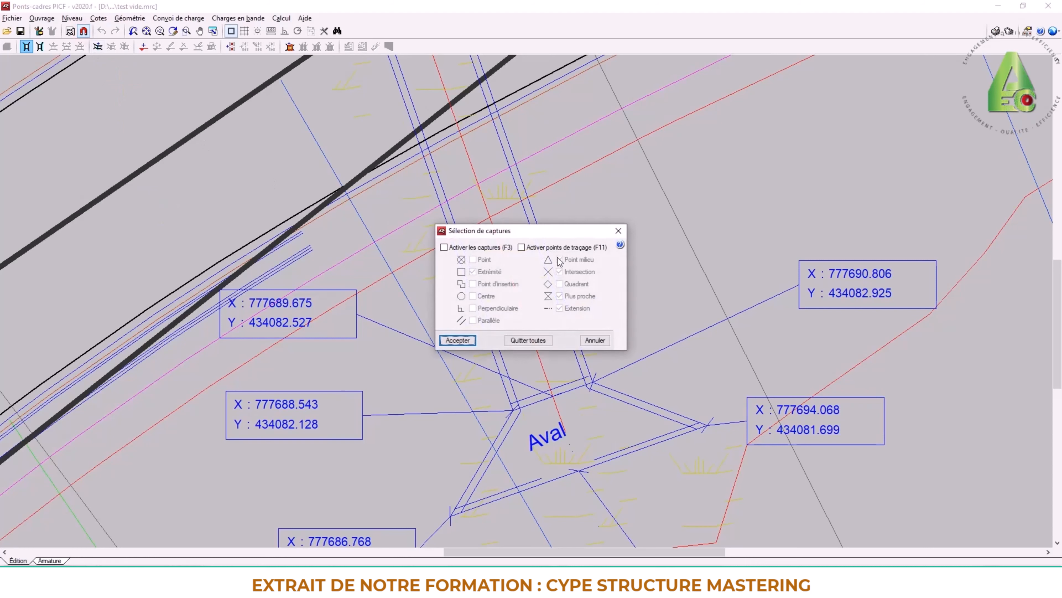
pyautogui.click(504, 254)
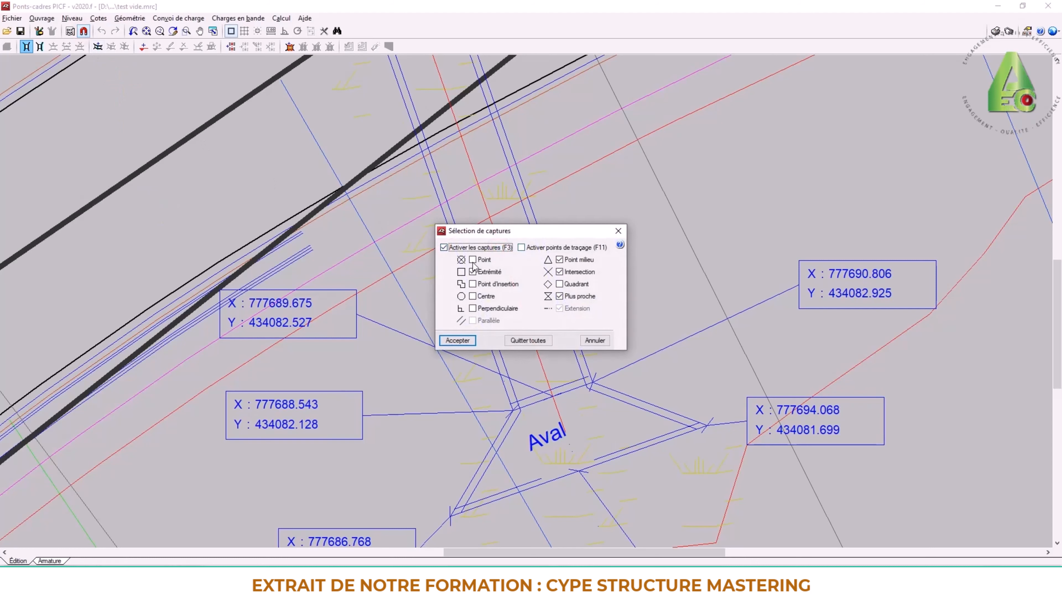
pyautogui.click(458, 340)
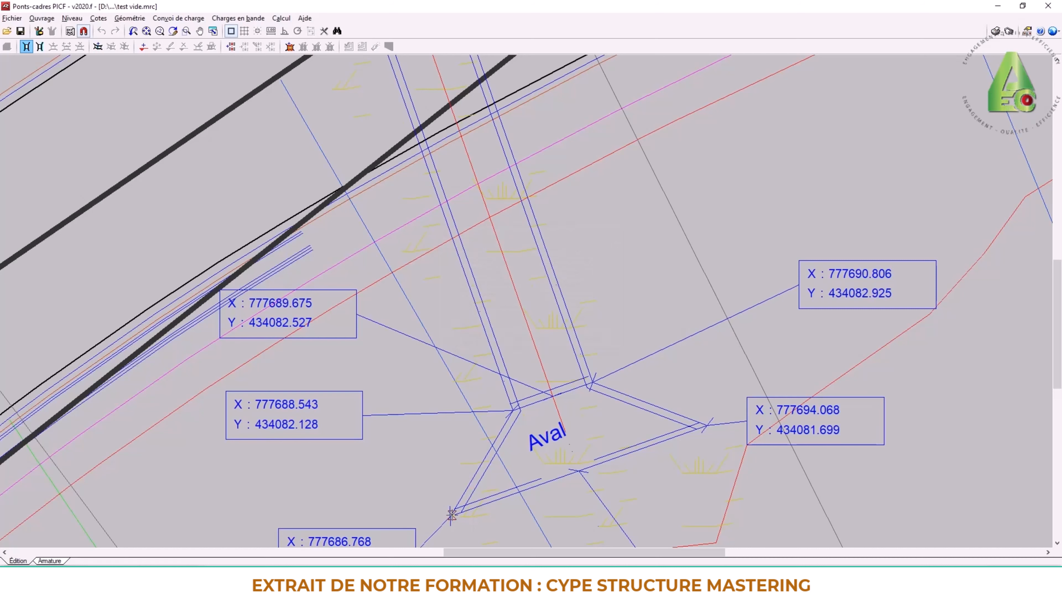
# Place the left wall's first two points at the left downstream wing wall's tip (Aval) and the culvert's outer downstream corner.
pyautogui.scroll(3, 452, 515)
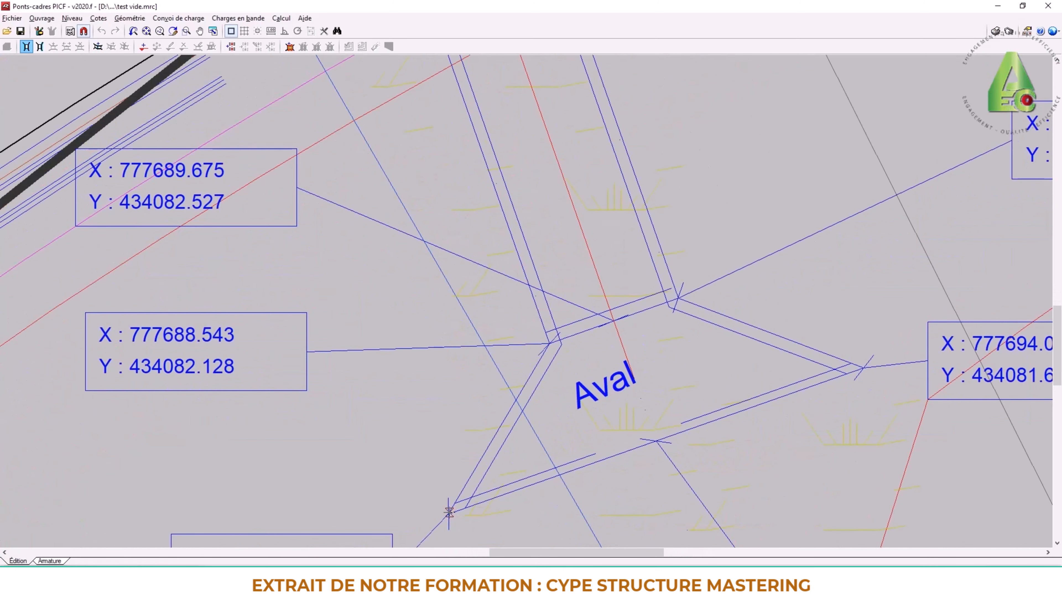
pyautogui.click(449, 512)
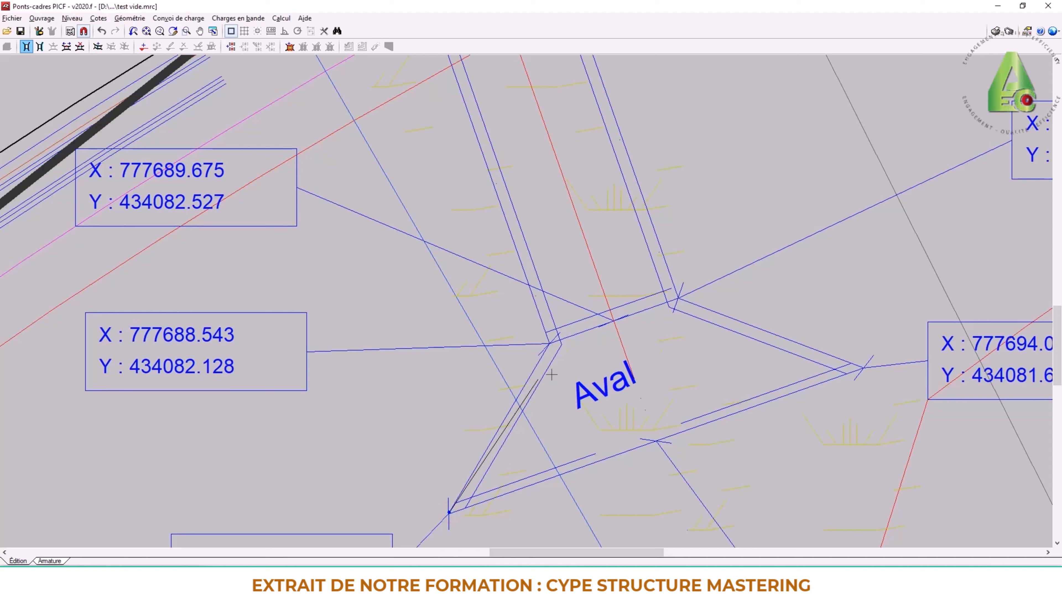
pyautogui.click(550, 343)
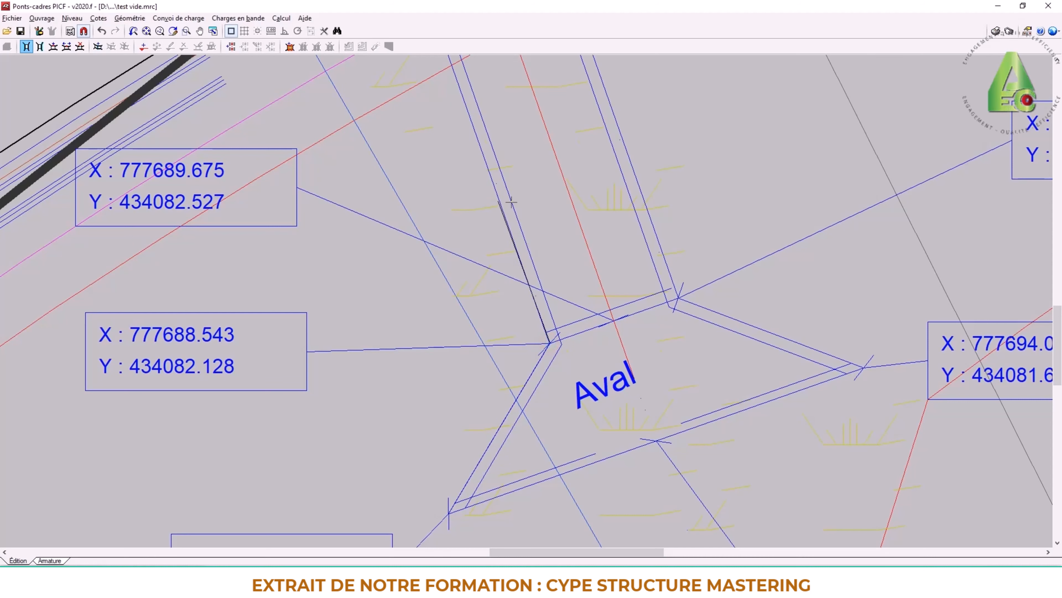
# Extend the left wall line along the culvert's outer face to the upstream corner labelled X 777680.822, Y 434104.059.
pyautogui.scroll(-4, 523, 184)
pyautogui.moveTo(553, 188); pyautogui.dragTo(563, 246, button='middle')
pyautogui.scroll(5, 562, 247)
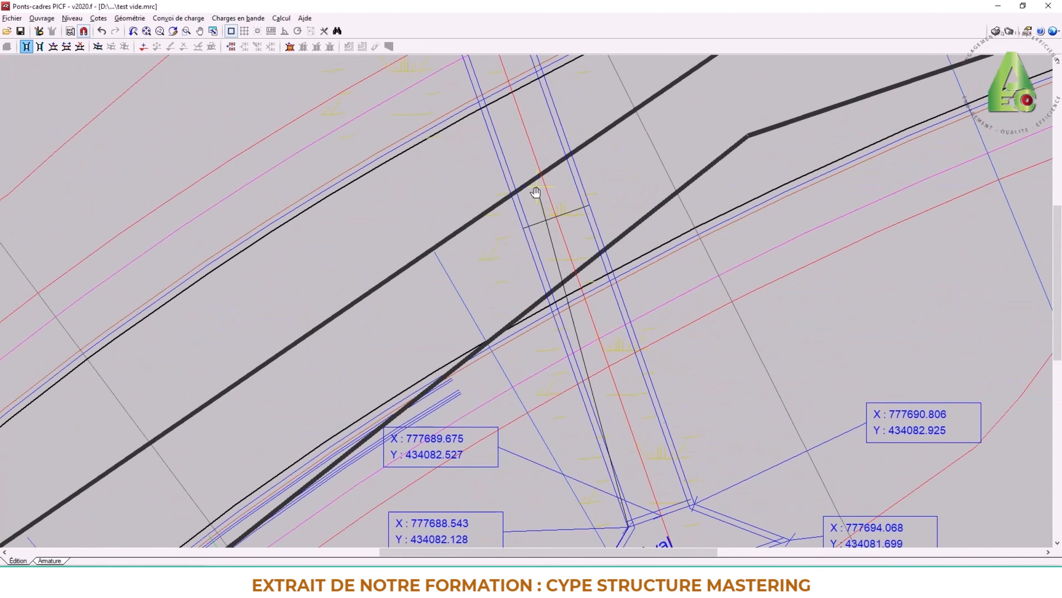
pyautogui.scroll(-4, 565, 248)
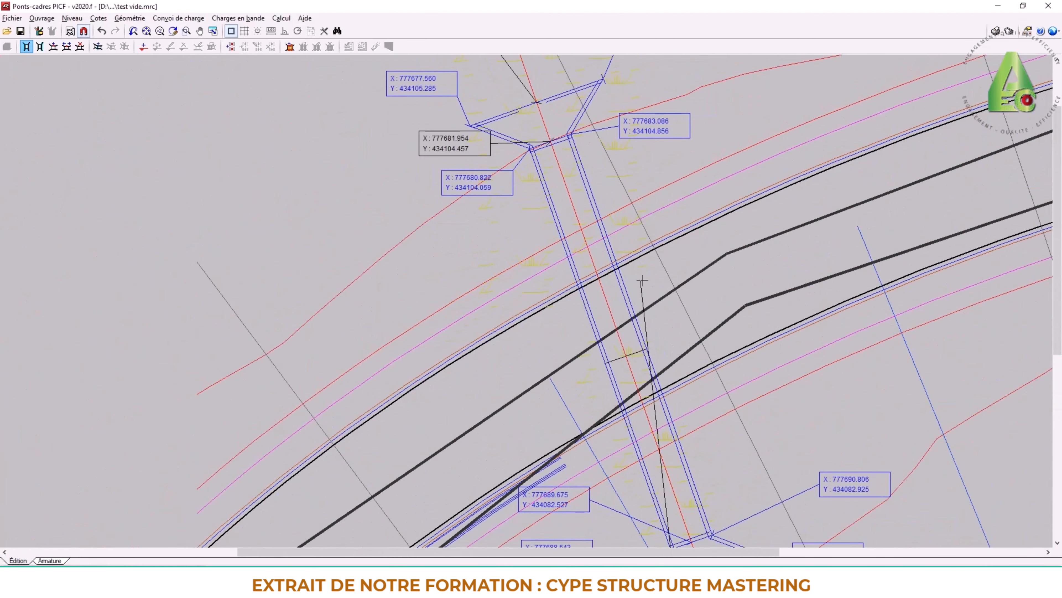
pyautogui.scroll(2, 656, 352)
pyautogui.scroll(3, 657, 354)
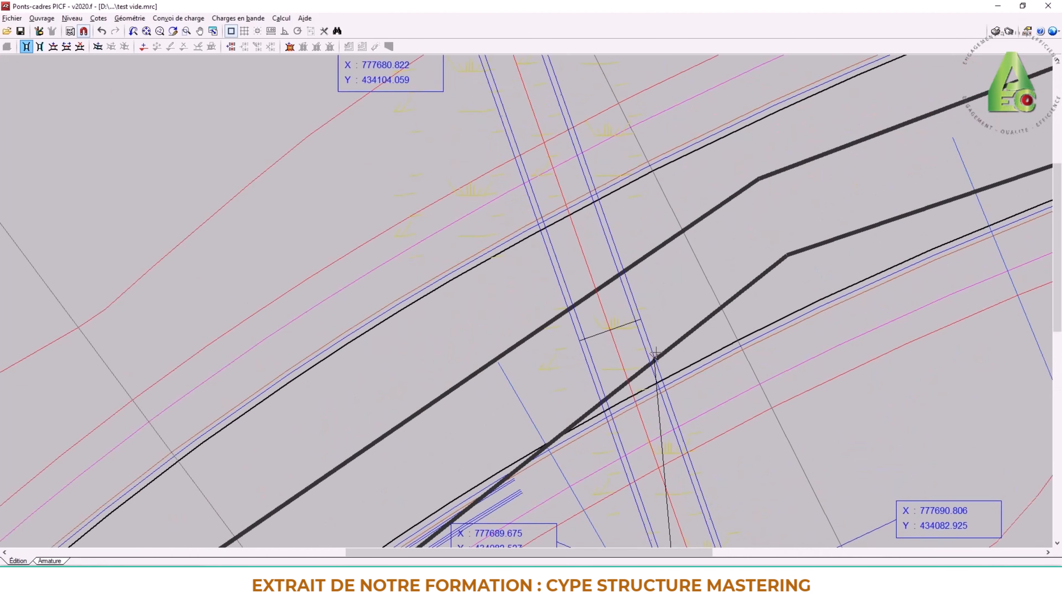
pyautogui.scroll(-4, 604, 336)
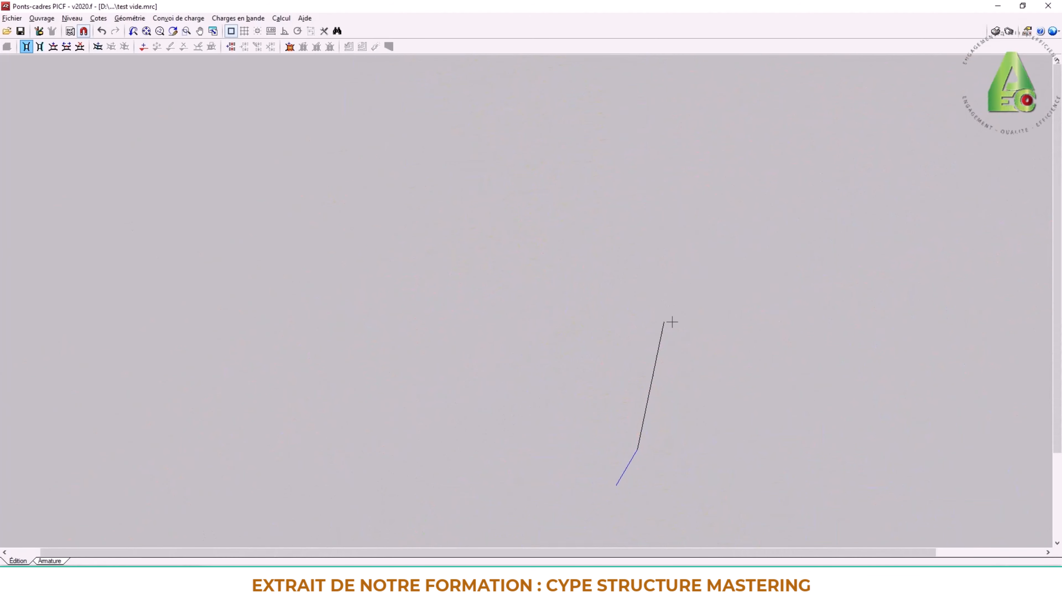
pyautogui.scroll(-2, 712, 332)
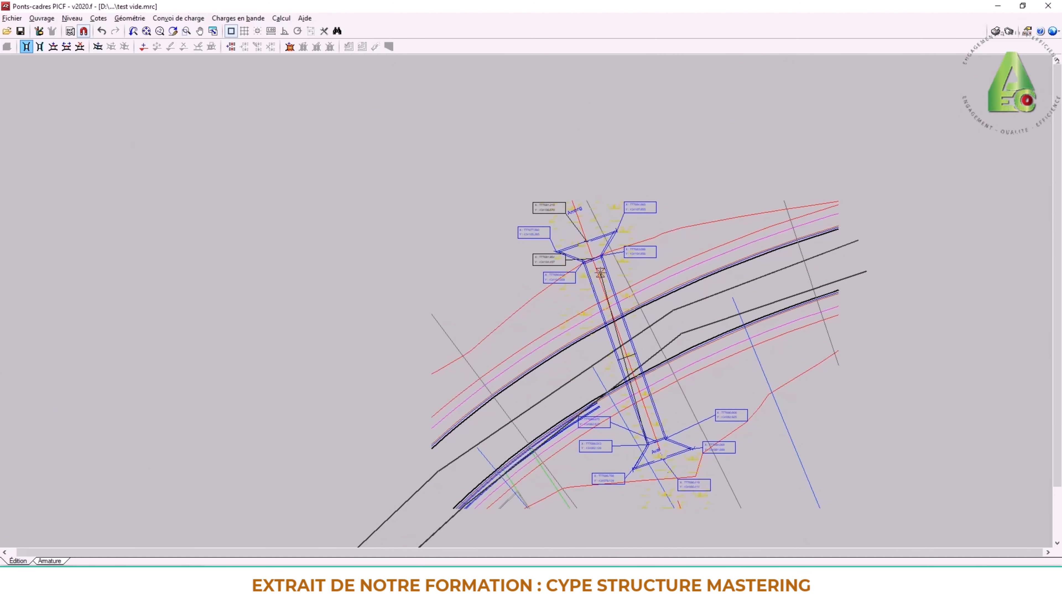
pyautogui.scroll(4, 573, 259)
pyautogui.scroll(1, 606, 267)
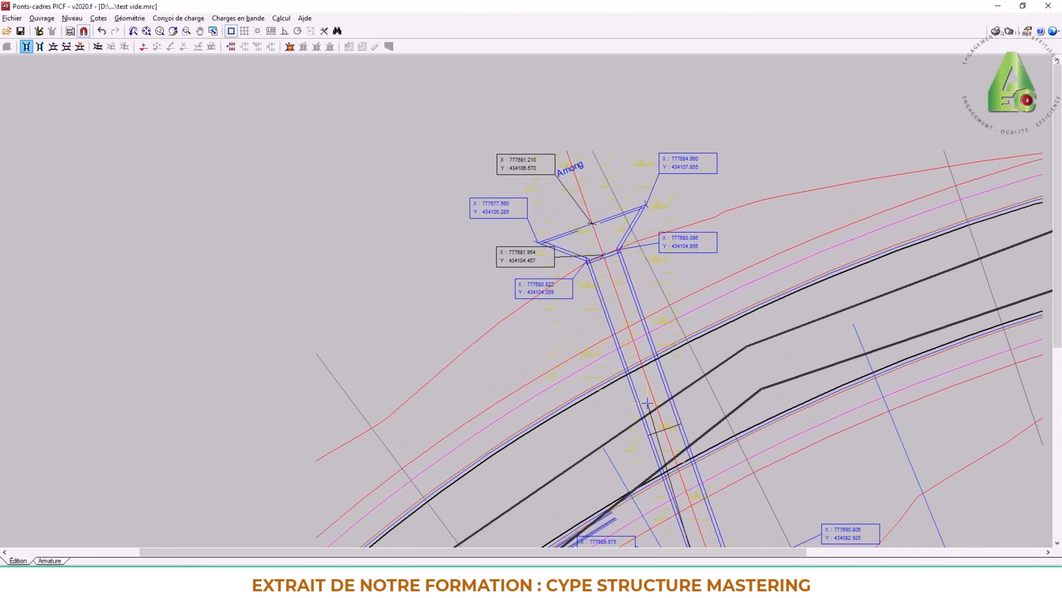
pyautogui.scroll(3, 647, 402)
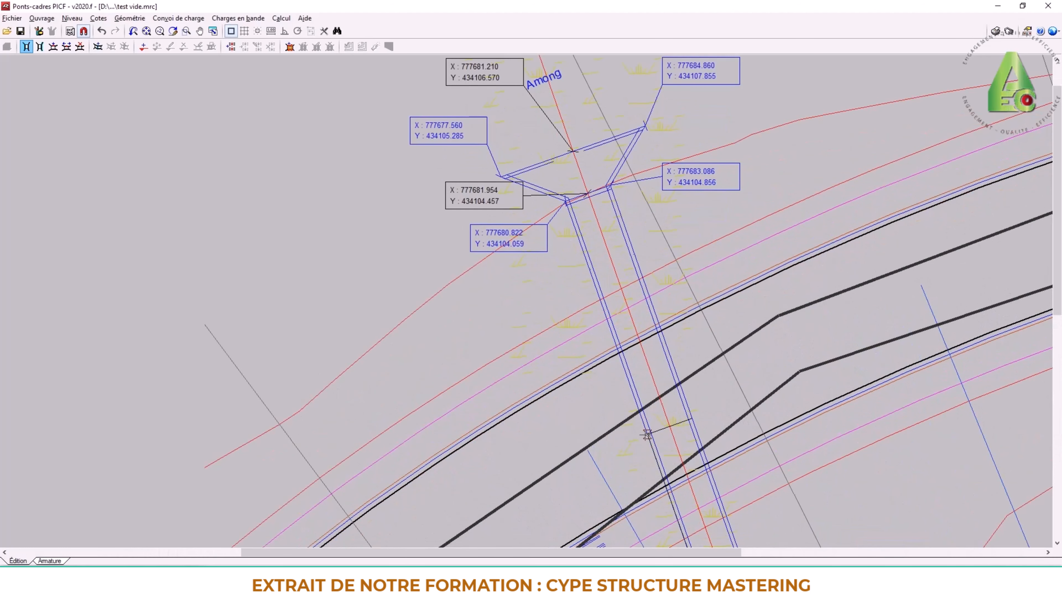
pyautogui.scroll(1, 602, 293)
pyautogui.moveTo(569, 226); pyautogui.dragTo(624, 318, button='middle')
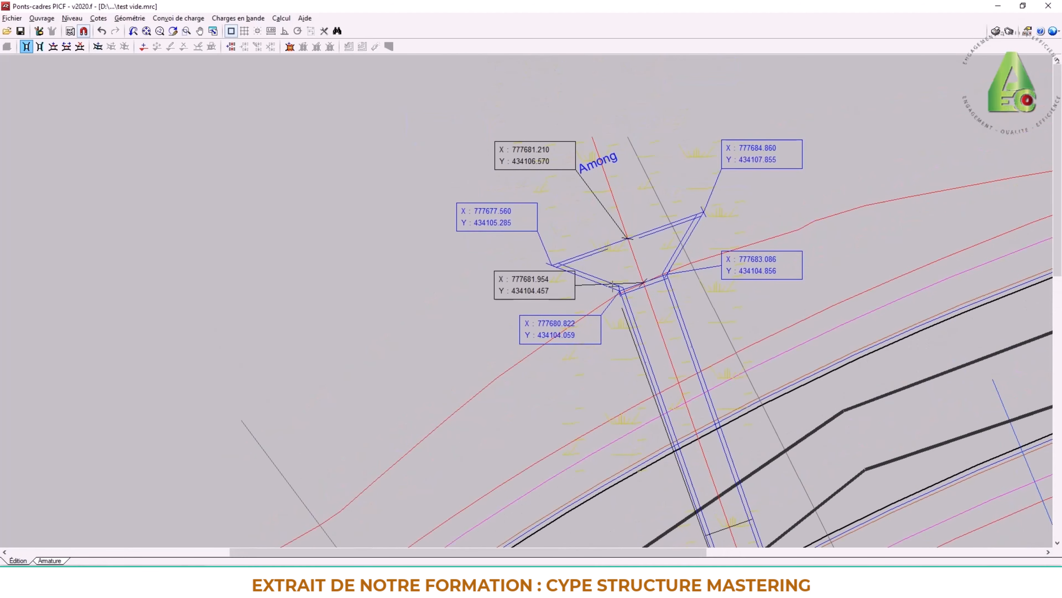
pyautogui.scroll(3, 607, 277)
pyautogui.scroll(3, 597, 267)
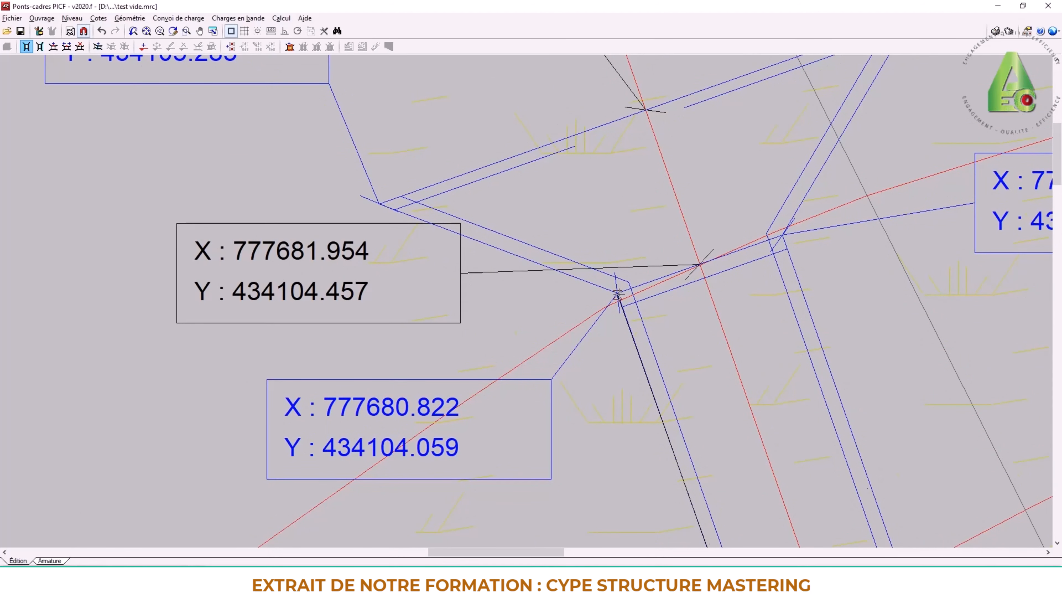
pyautogui.scroll(2, 618, 294)
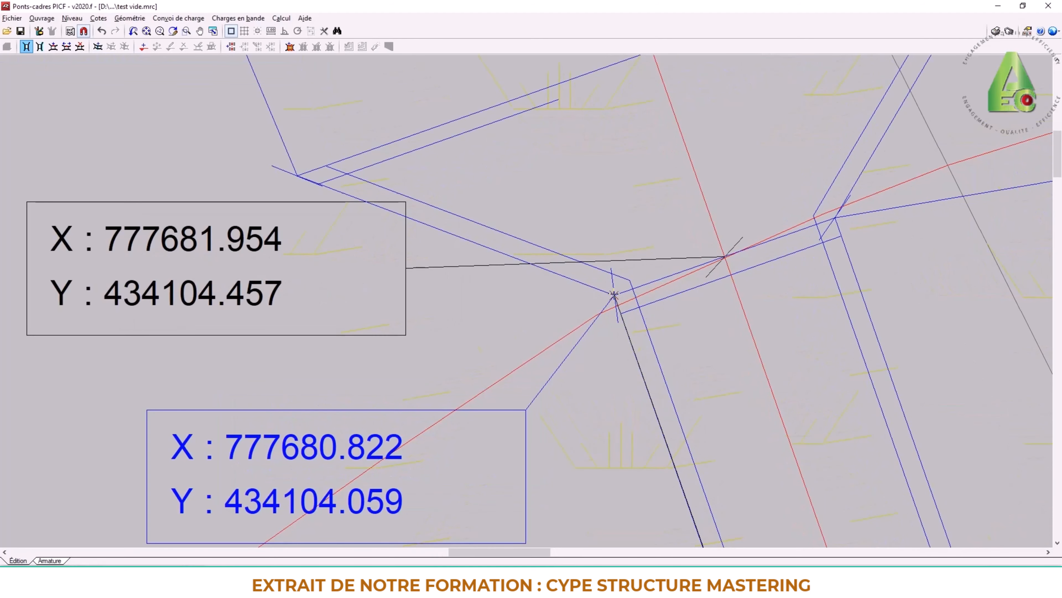
pyautogui.click(613, 295)
# Place the left wall's last point at the upstream wing wall tip labelled X 777677.560, Y 434105.285 and finish the line.
pyautogui.moveTo(353, 203); pyautogui.dragTo(548, 293, button='middle')
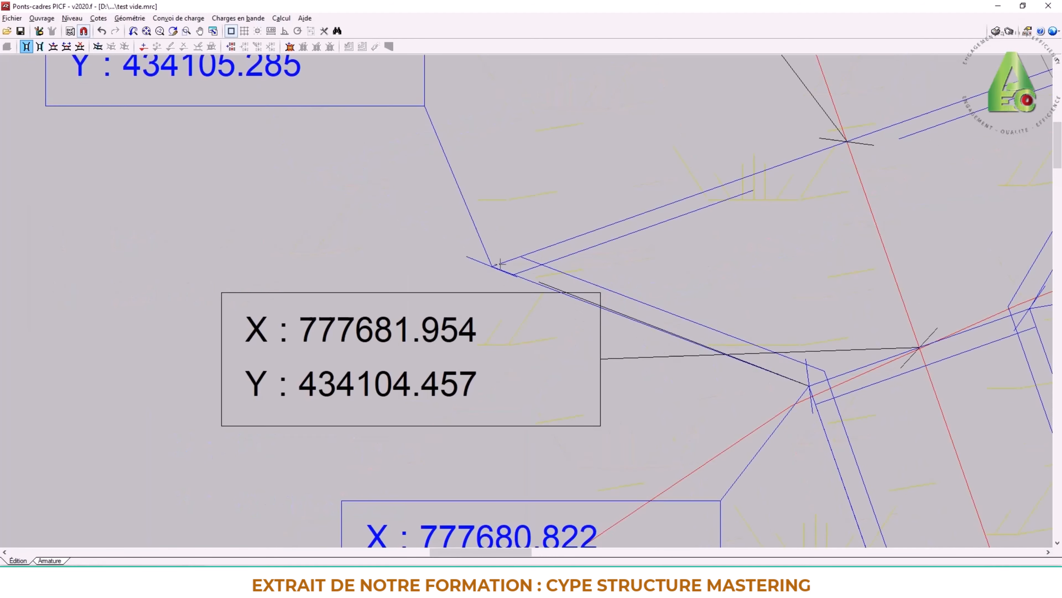
pyautogui.scroll(1, 475, 253)
pyautogui.scroll(3, 500, 267)
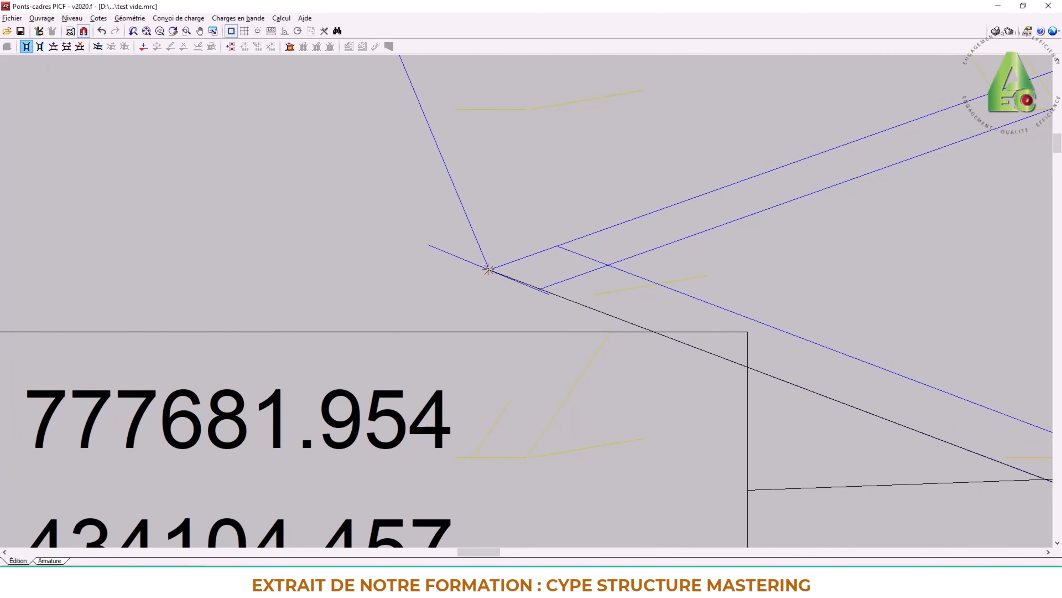
pyautogui.click(489, 269)
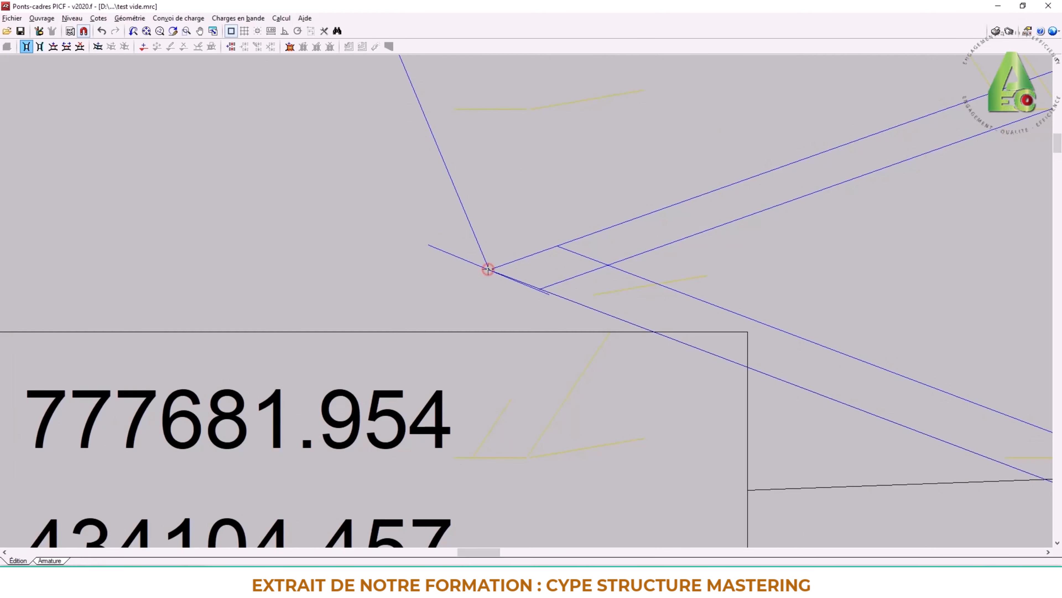
pyautogui.rightClick(487, 194)
pyautogui.scroll(-6, 525, 214)
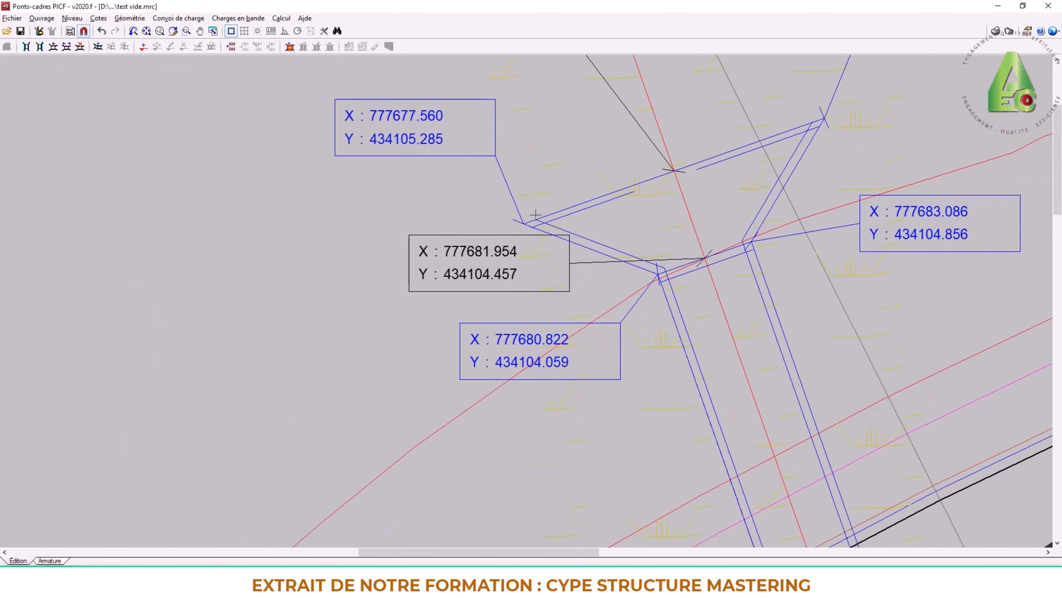
pyautogui.moveTo(636, 265); pyautogui.dragTo(380, 172, button='middle')
pyautogui.scroll(-1, 344, 169)
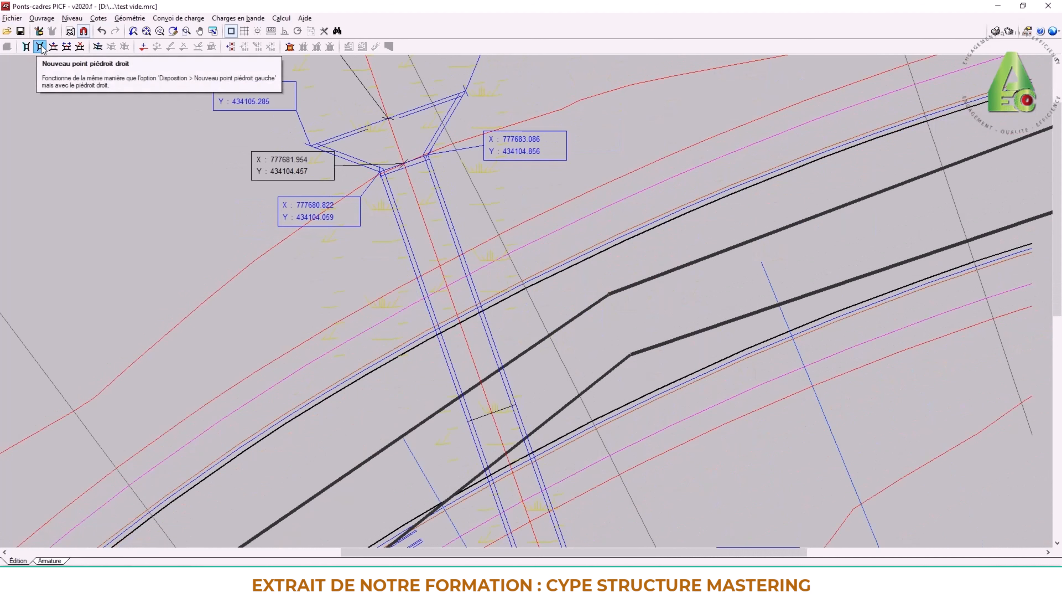
# Start the right wall (piédroit droit) with points at the downstream wing wall tip labelled X 777694.068 and the outer culvert corner labelled X 777690.806.
pyautogui.click(144, 19)
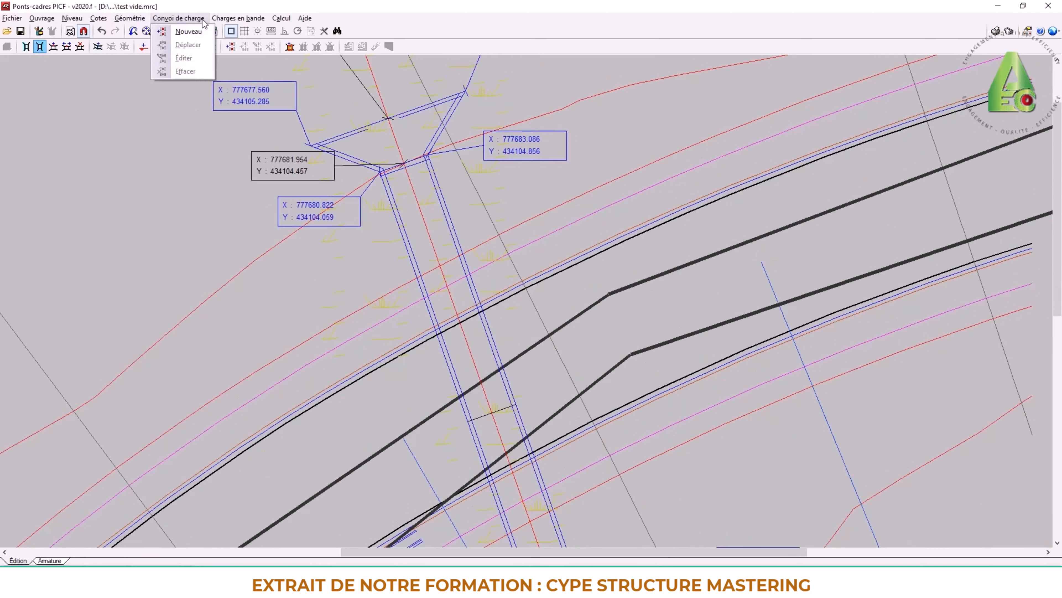
pyautogui.moveTo(65, 21)
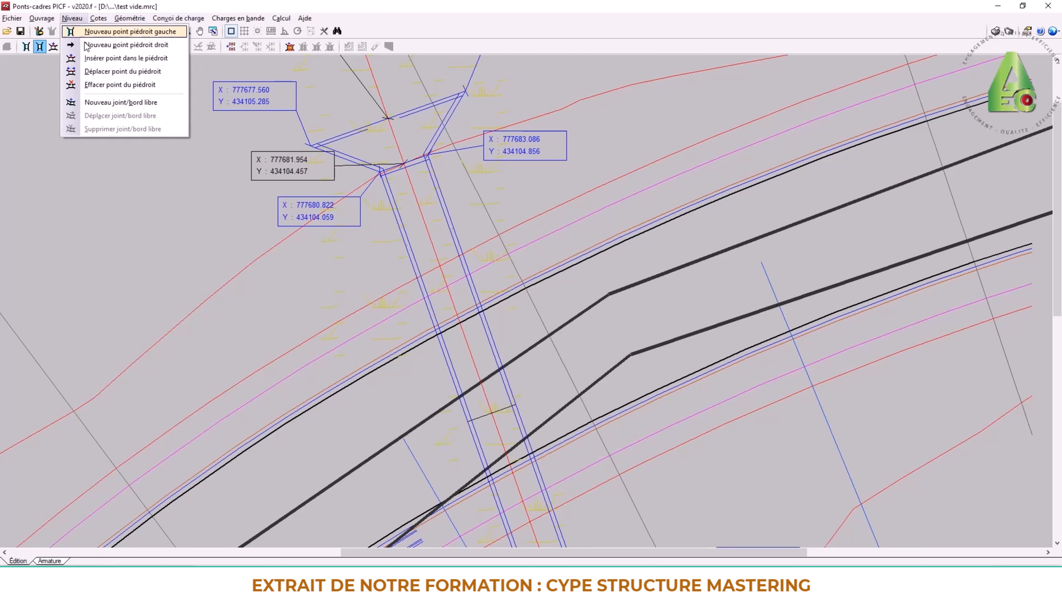
pyautogui.click(129, 44)
pyautogui.scroll(-4, 461, 393)
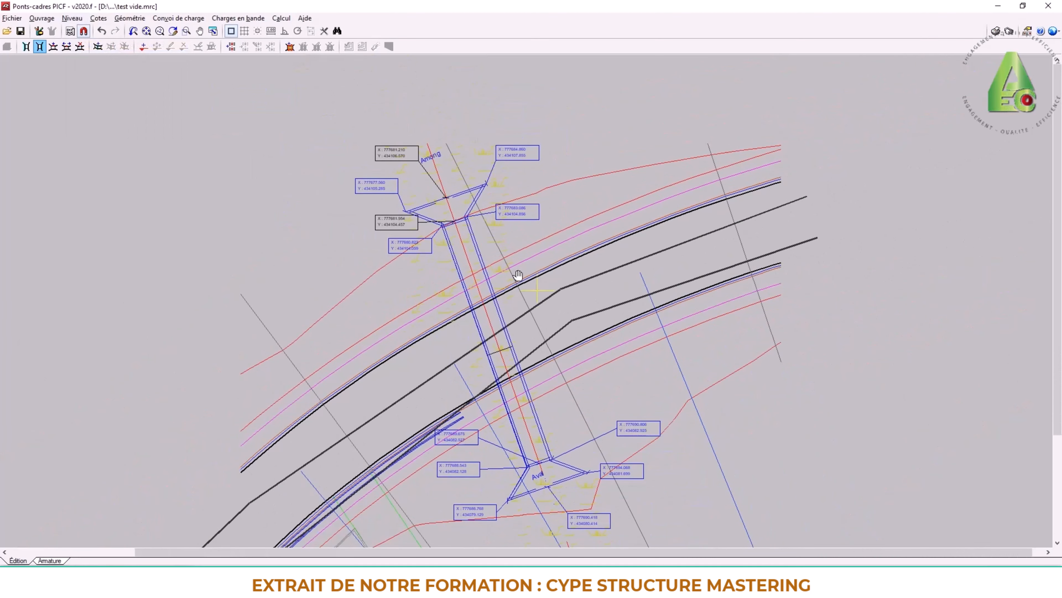
pyautogui.scroll(5, 462, 393)
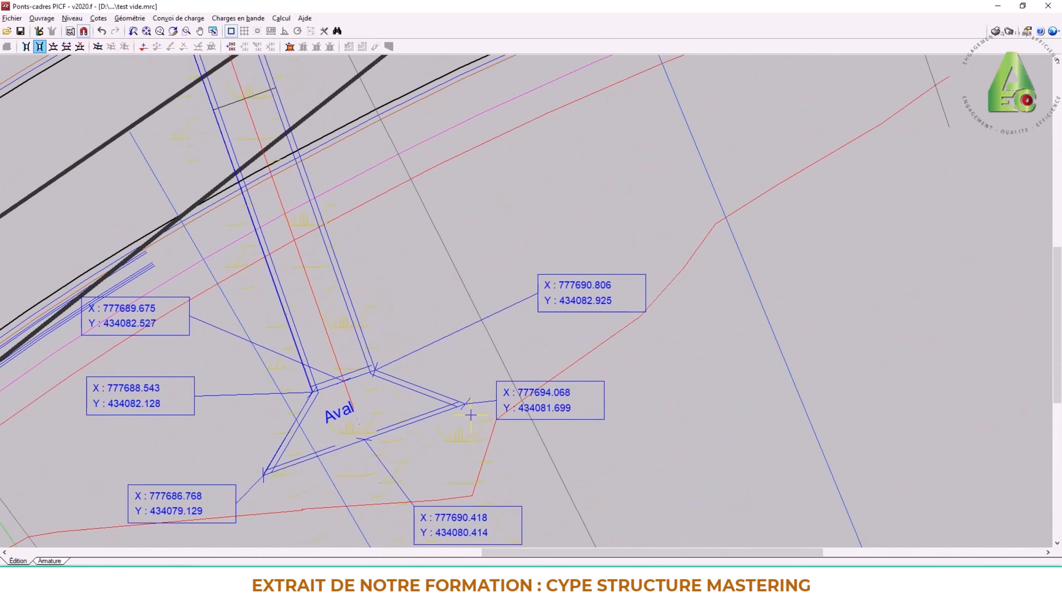
pyautogui.scroll(-1, 472, 413)
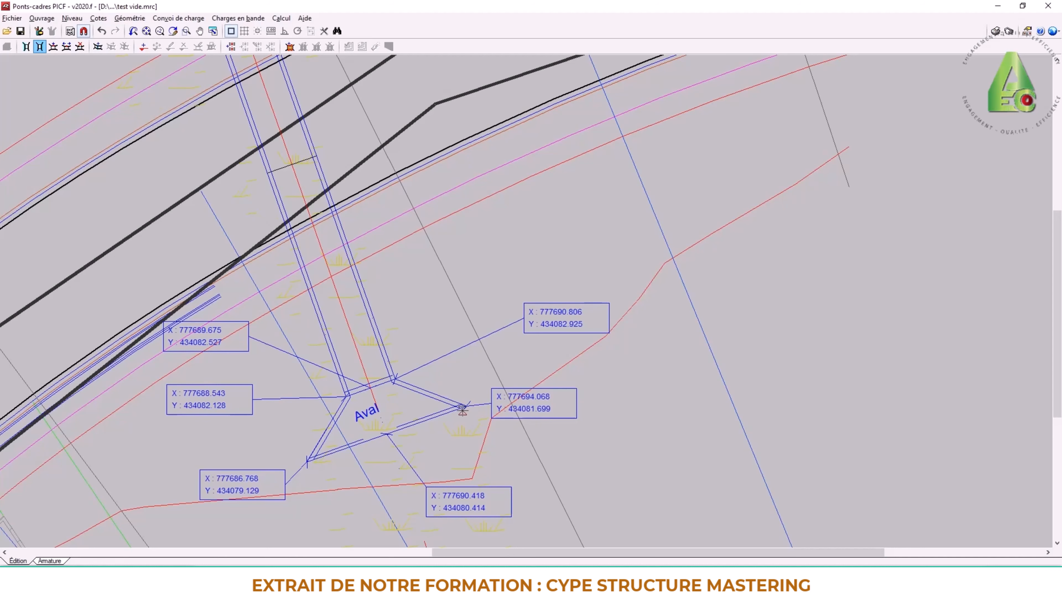
pyautogui.scroll(-2, 308, 461)
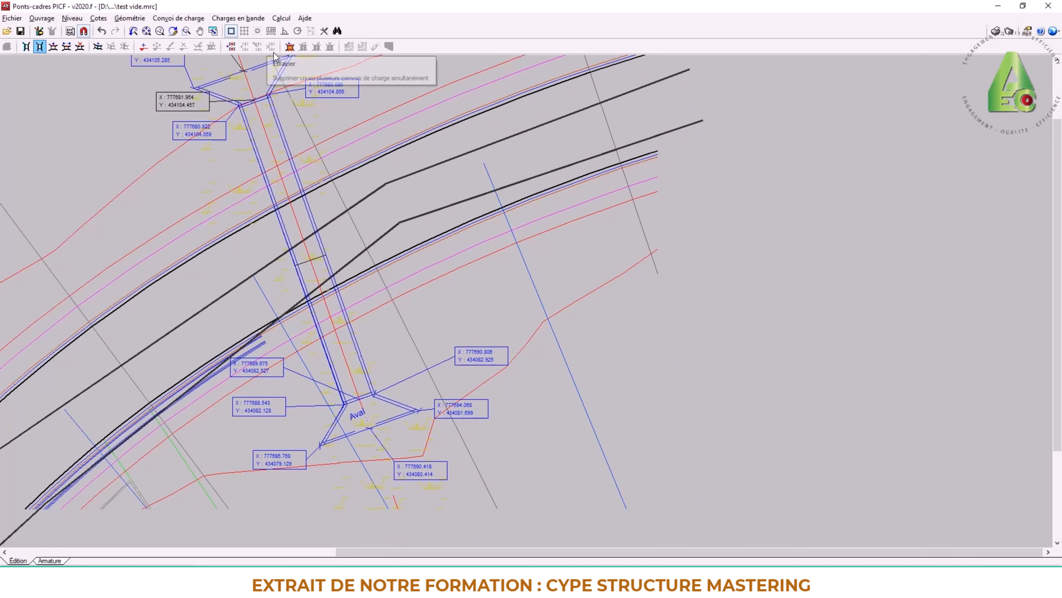
pyautogui.scroll(4, 420, 408)
pyautogui.scroll(-2, 423, 408)
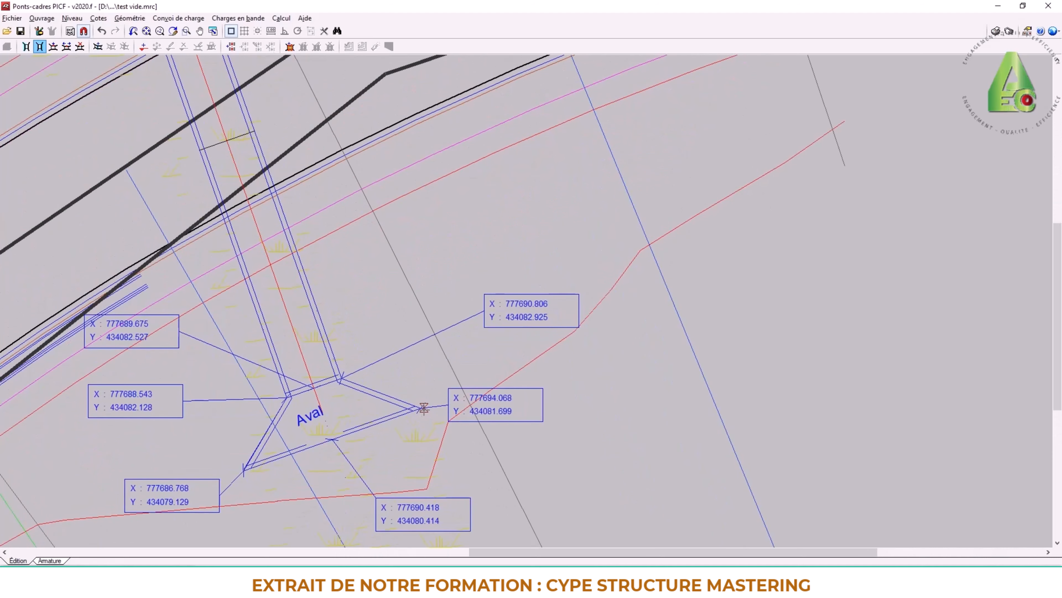
pyautogui.scroll(2, 423, 408)
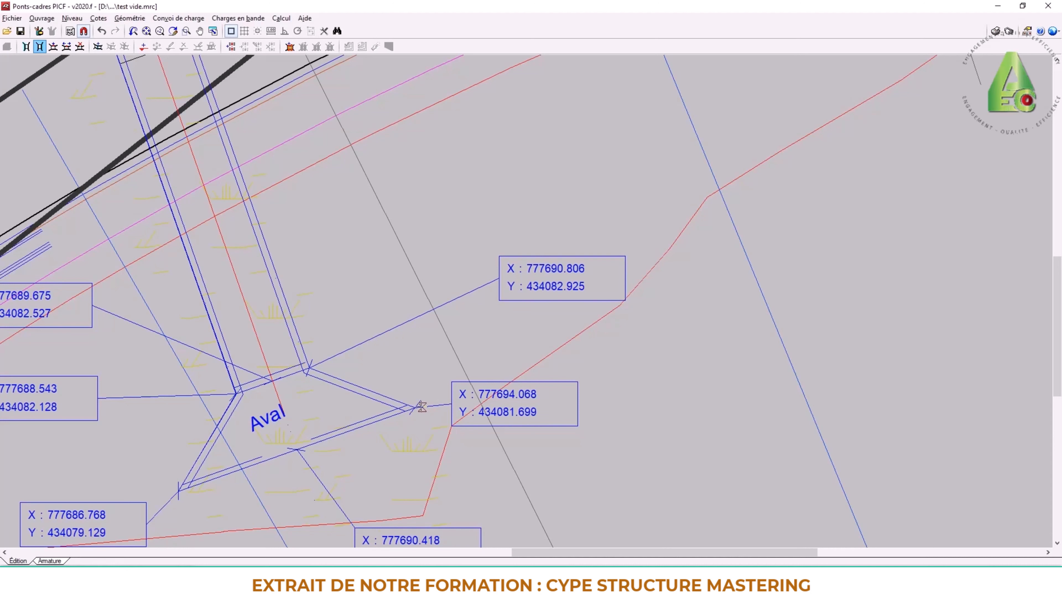
pyautogui.scroll(2, 415, 407)
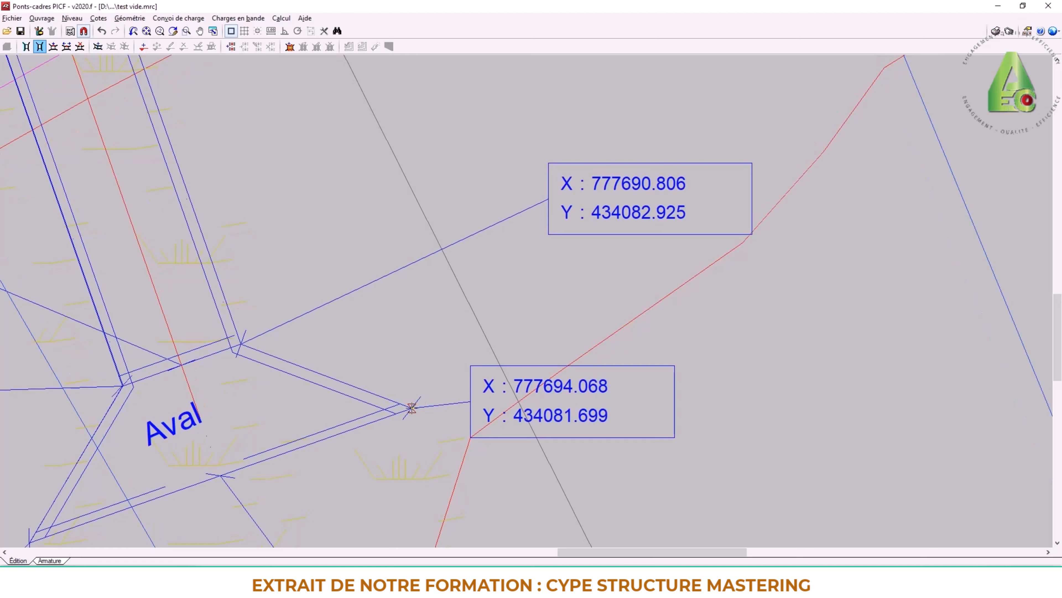
pyautogui.click(412, 407)
pyautogui.scroll(4, 237, 339)
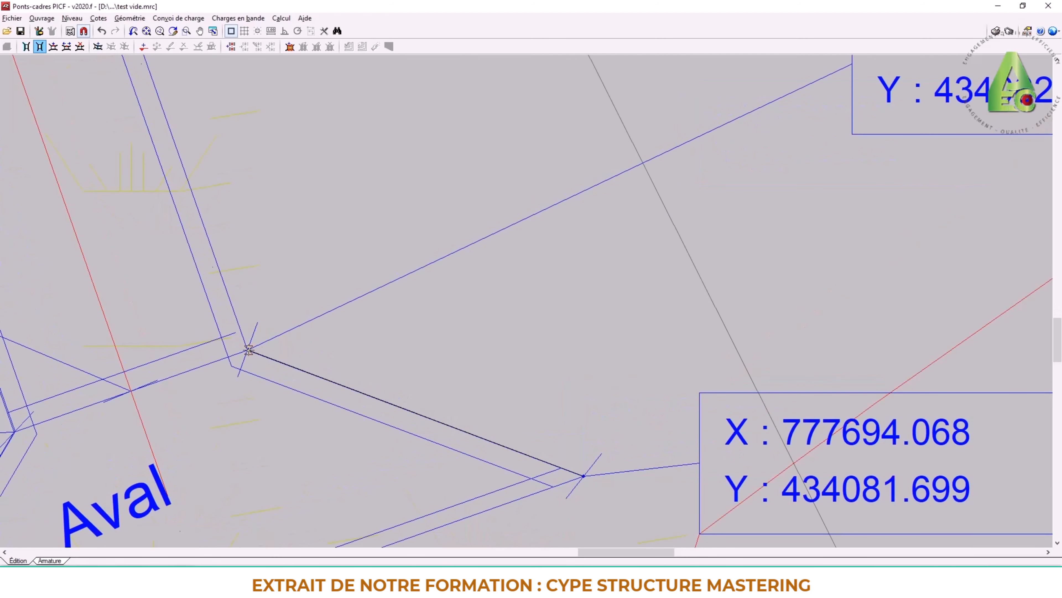
pyautogui.click(248, 351)
# Extend the right wall line along the culvert's outer face to the upstream corner labelled X 777683.086, Y 434104.856.
pyautogui.scroll(-5, 211, 201)
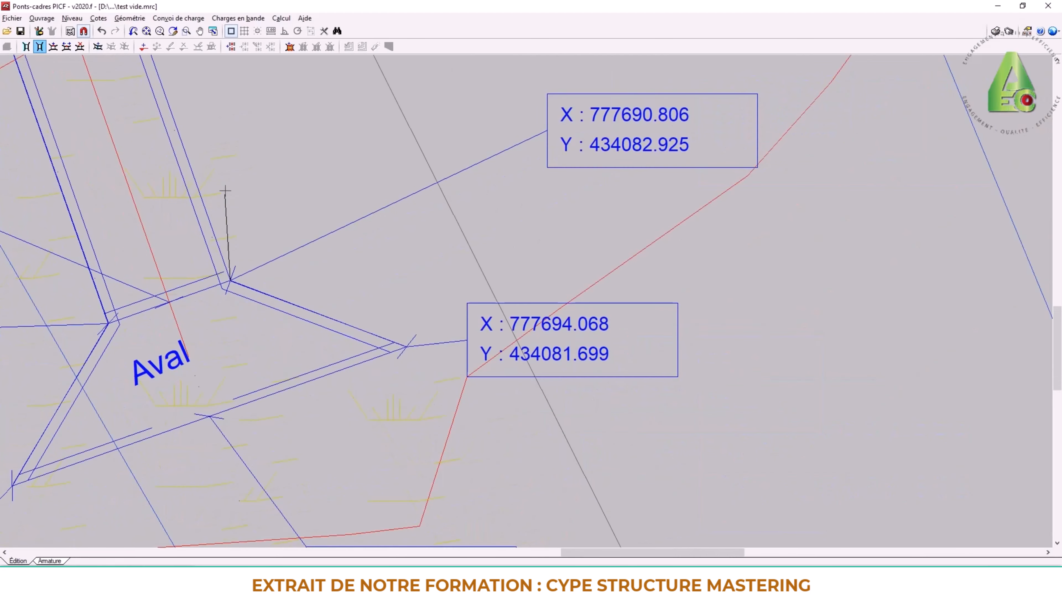
pyautogui.moveTo(256, 188)
pyautogui.mouseDown(button='middle')
pyautogui.moveTo(279, 242)
pyautogui.moveTo(452, 485)
pyautogui.mouseUp(button='middle')
pyautogui.moveTo(348, 228); pyautogui.dragTo(404, 364, button='middle')
pyautogui.moveTo(310, 161); pyautogui.dragTo(356, 378, button='middle')
pyautogui.moveTo(304, 185); pyautogui.dragTo(386, 393, button='middle')
pyautogui.scroll(2, 307, 260)
pyautogui.scroll(7, 314, 268)
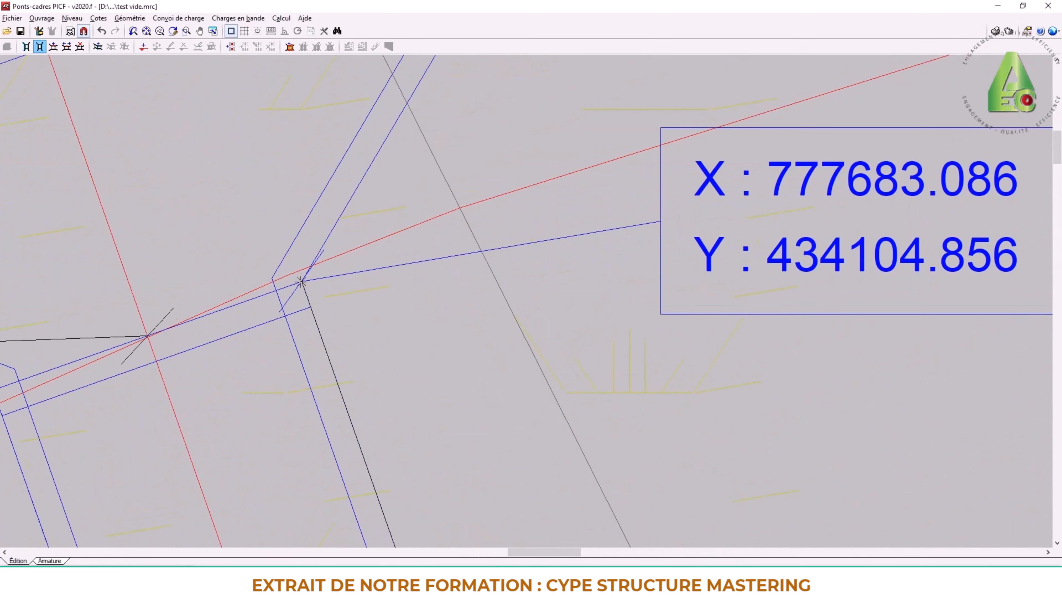
pyautogui.click(301, 282)
# Place the right wall's last point at the upstream wing wall tip labelled X 777684.860, Y 434107.855 and finish the line.
pyautogui.scroll(-6, 361, 211)
pyautogui.moveTo(415, 105); pyautogui.dragTo(370, 285, button='middle')
pyautogui.scroll(1, 441, 200)
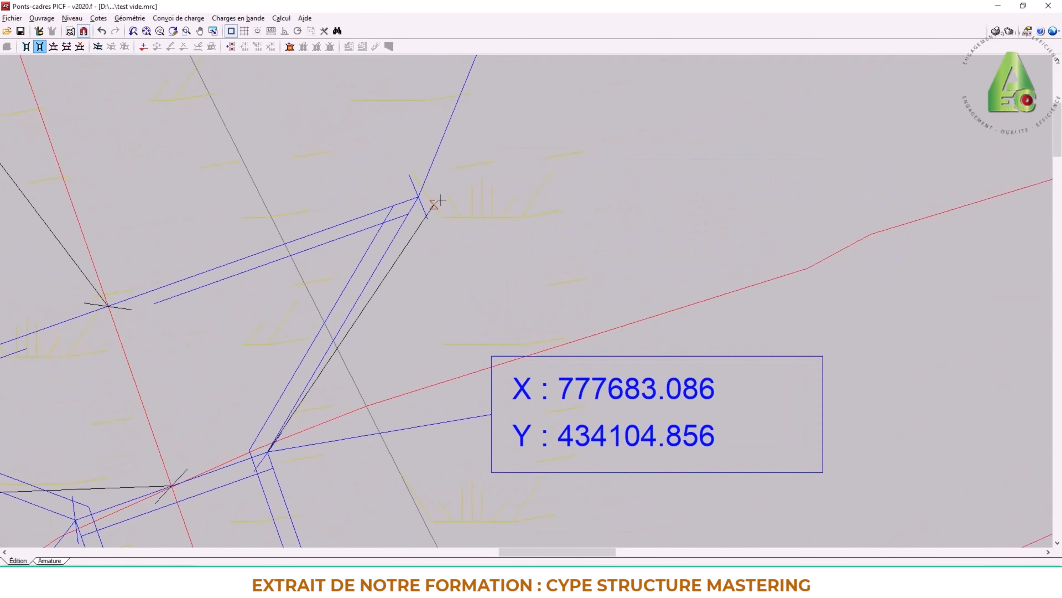
pyautogui.scroll(2, 438, 203)
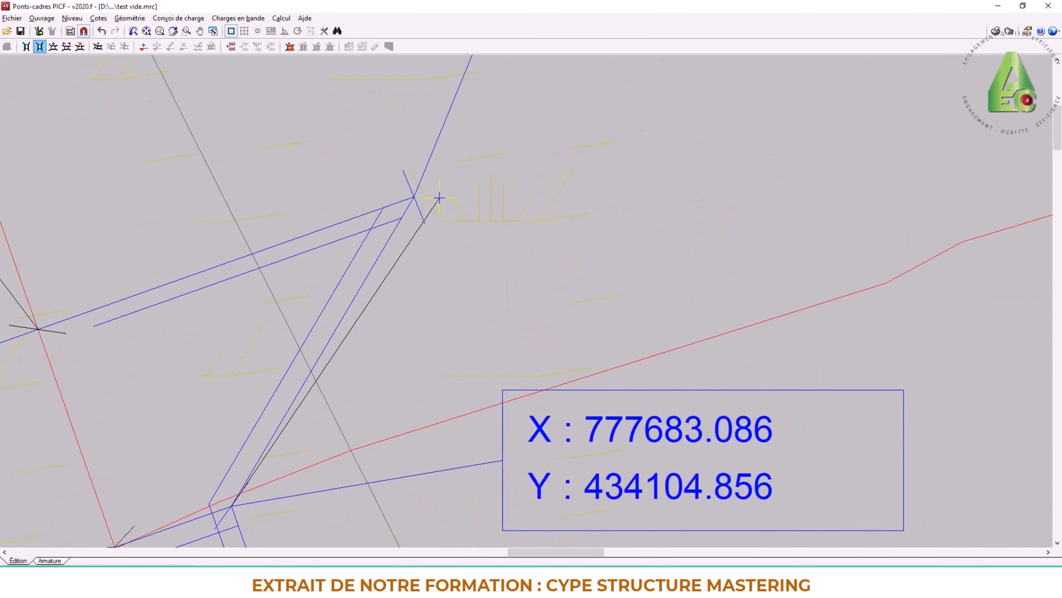
pyautogui.click(409, 197)
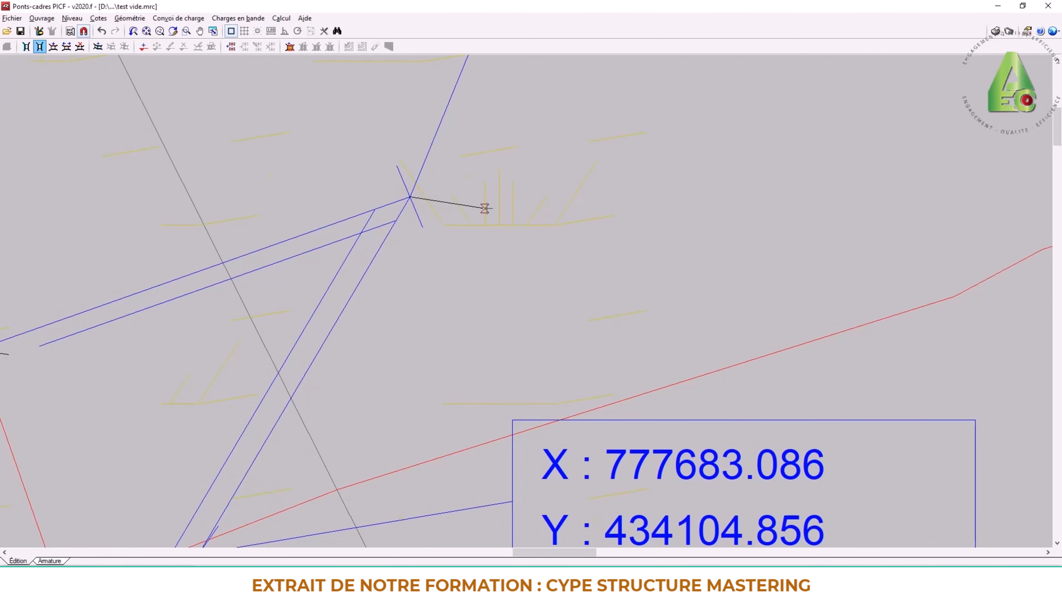
pyautogui.rightClick(485, 209)
# Hide the background plan view 1-Implantation OH1 et 2, leaving only the traced wall lines on display.
pyautogui.scroll(-1, 486, 209)
pyautogui.scroll(-7, 485, 209)
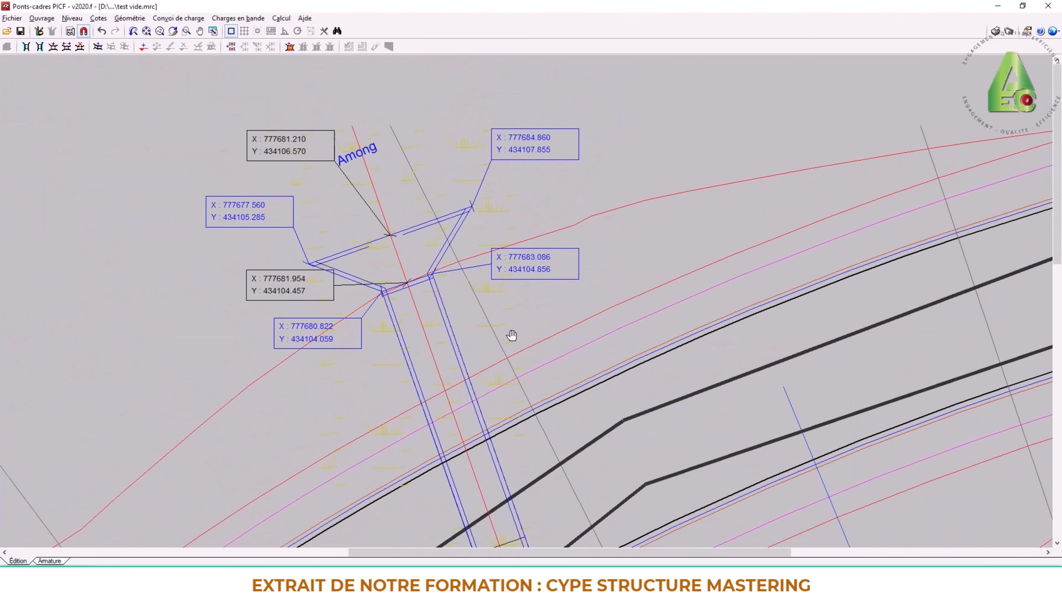
pyautogui.moveTo(510, 335); pyautogui.dragTo(456, 246, button='middle')
pyautogui.scroll(-2, 489, 296)
pyautogui.moveTo(464, 286); pyautogui.dragTo(435, 258, button='middle')
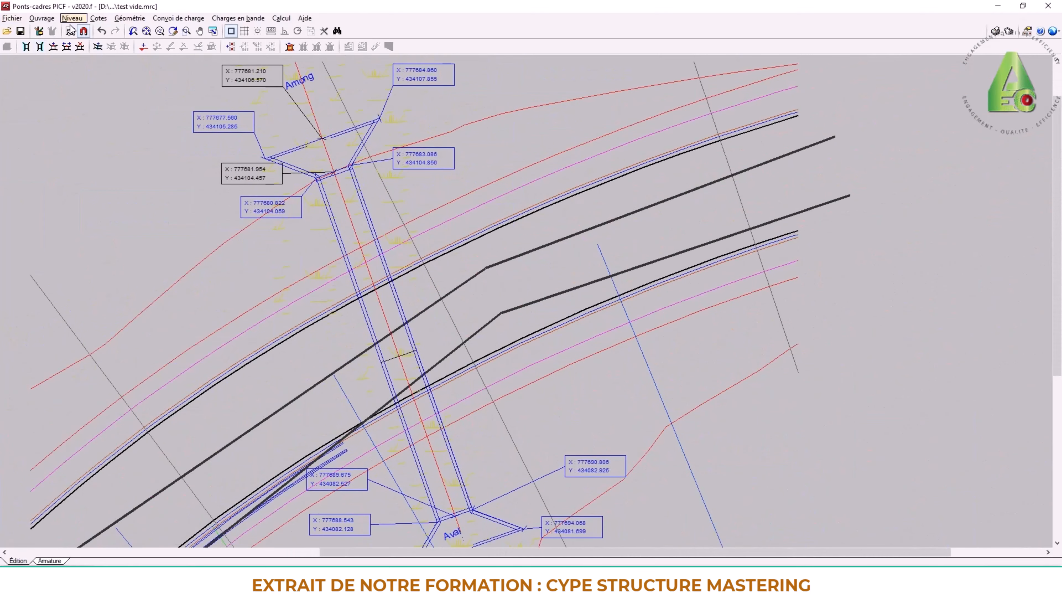
pyautogui.click(70, 31)
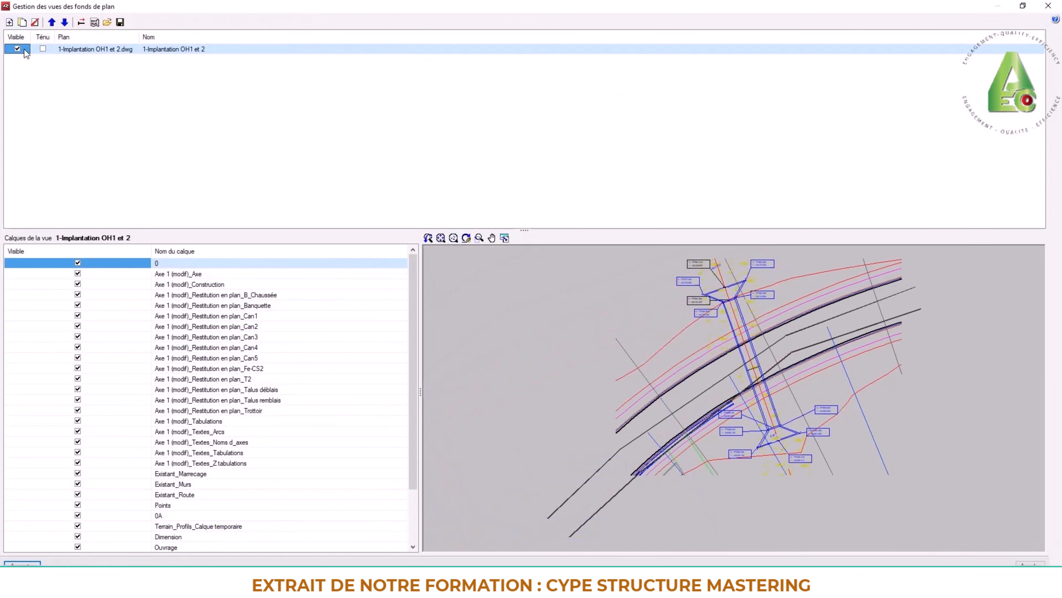
pyautogui.click(22, 49)
pyautogui.click(22, 565)
# Create free edges (joint/bord libre) across the culvert's downstream and upstream ends, joining the corner points of the left and right walls.
pyautogui.scroll(-4, 487, 325)
pyautogui.moveTo(571, 355); pyautogui.dragTo(536, 296, button='middle')
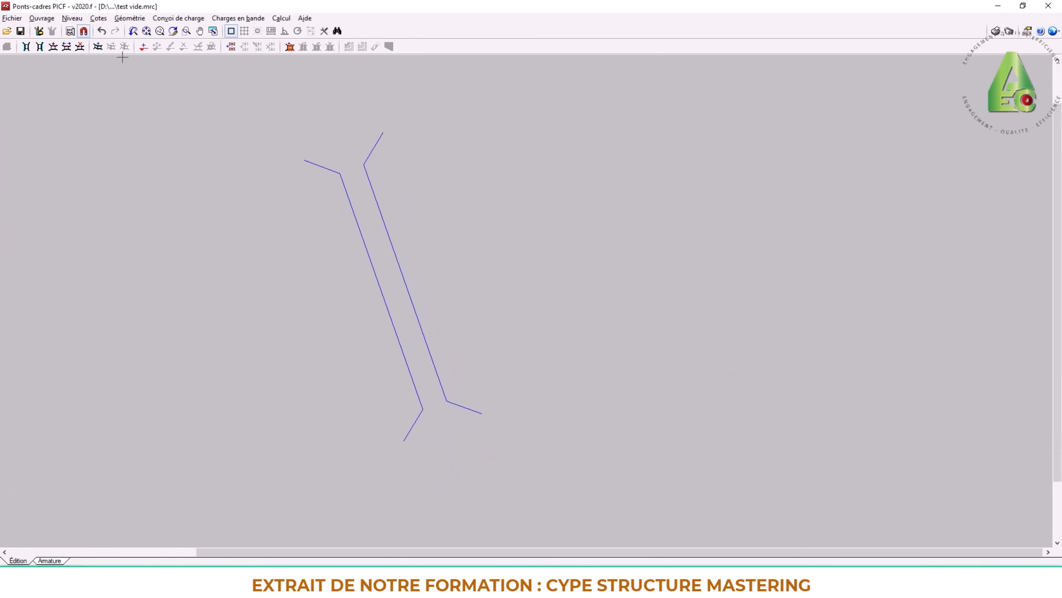
pyautogui.click(98, 47)
pyautogui.click(417, 314)
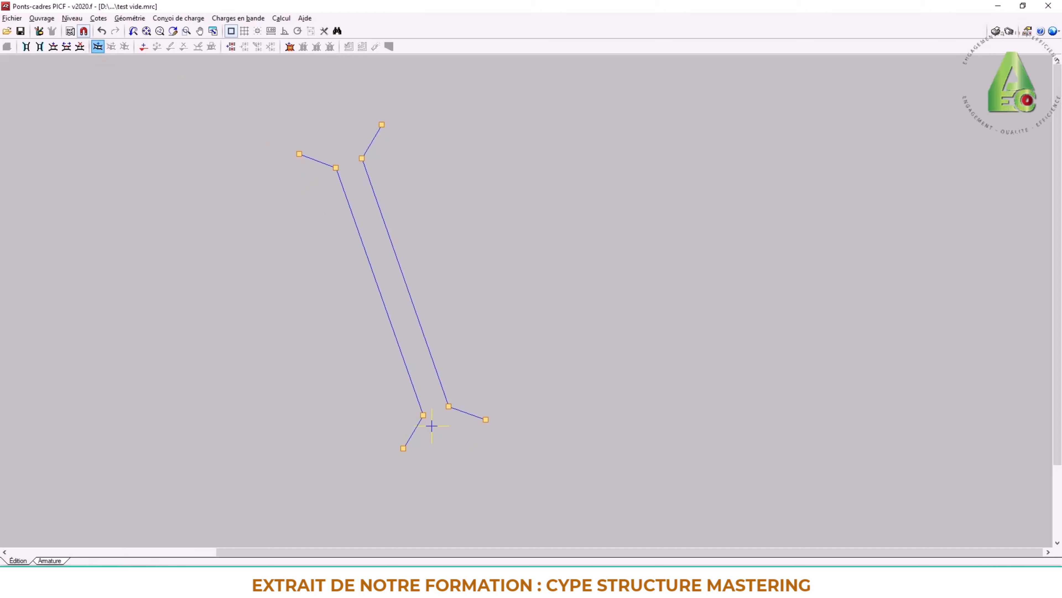
pyautogui.click(423, 415)
pyautogui.click(448, 406)
pyautogui.click(335, 167)
pyautogui.click(361, 159)
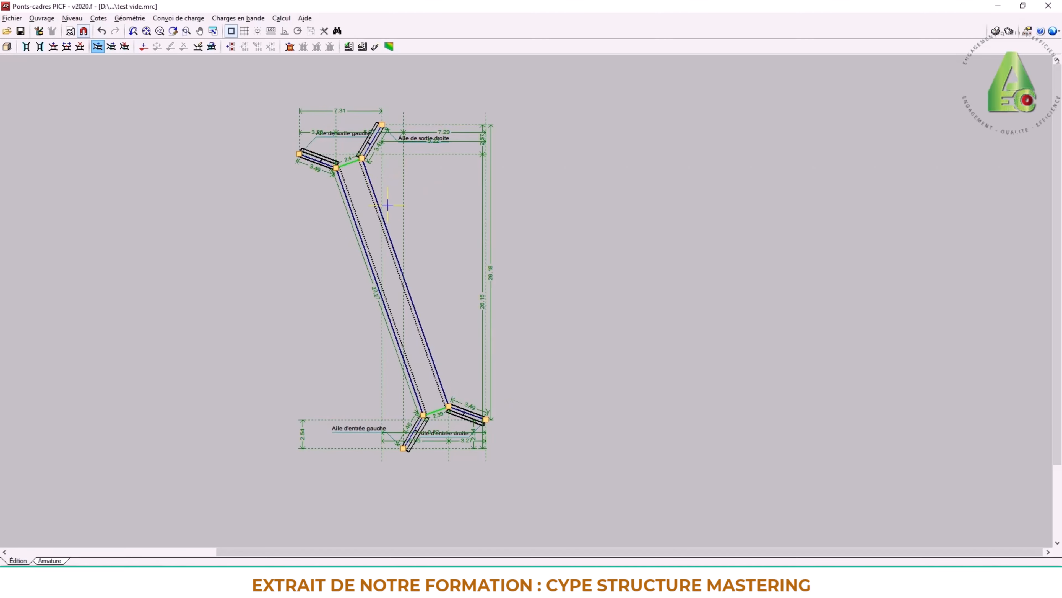
# Examine the generated culvert plan, checking the inlet and outlet wing walls and the dimensions at both ends.
pyautogui.scroll(3, 335, 175)
pyautogui.scroll(-5, 288, 178)
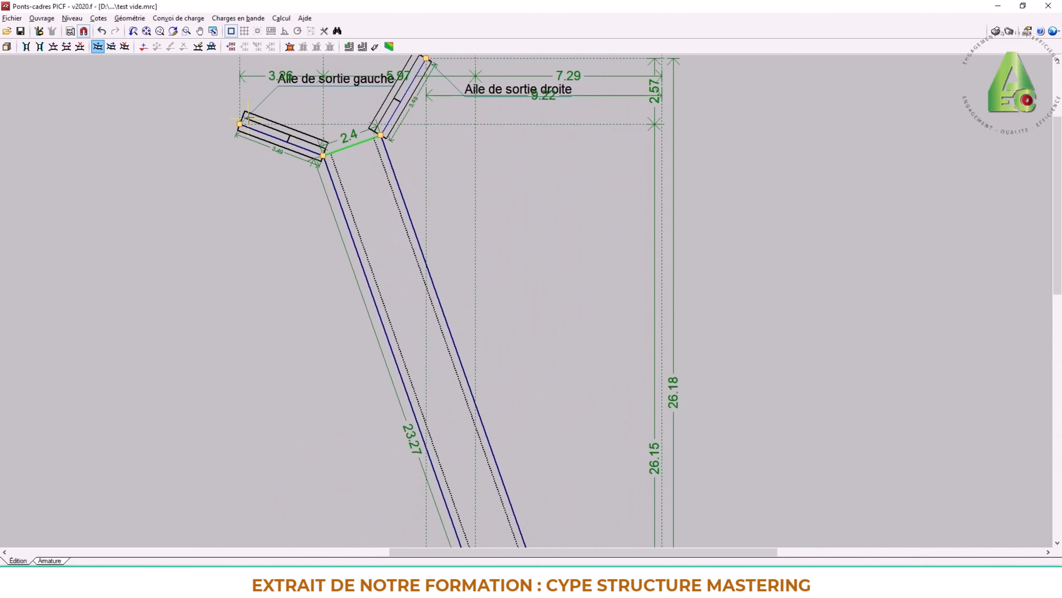
pyautogui.scroll(-1, 355, 251)
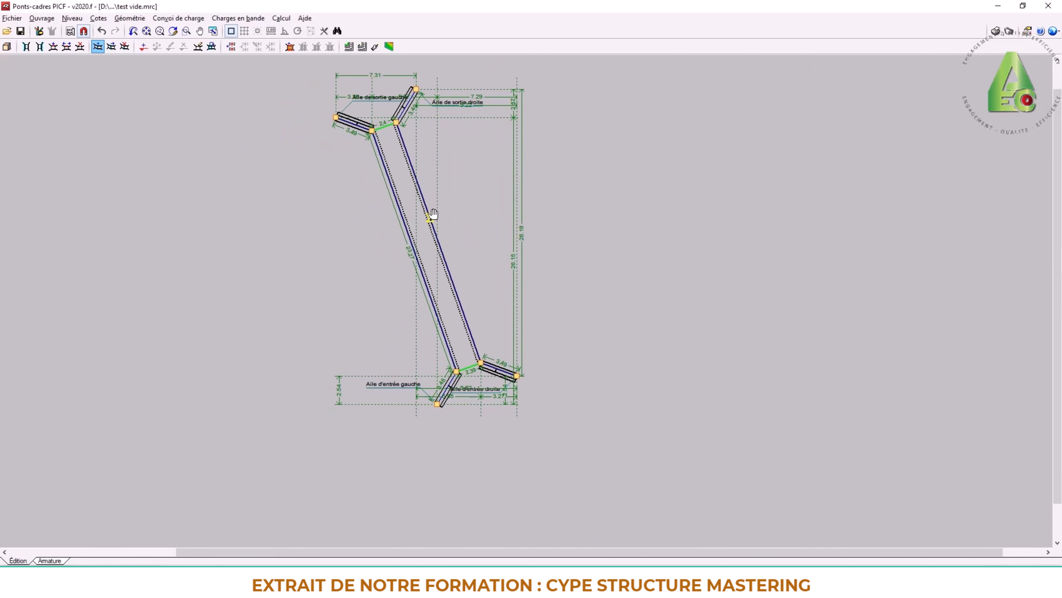
pyautogui.scroll(3, 390, 418)
pyautogui.scroll(2, 474, 404)
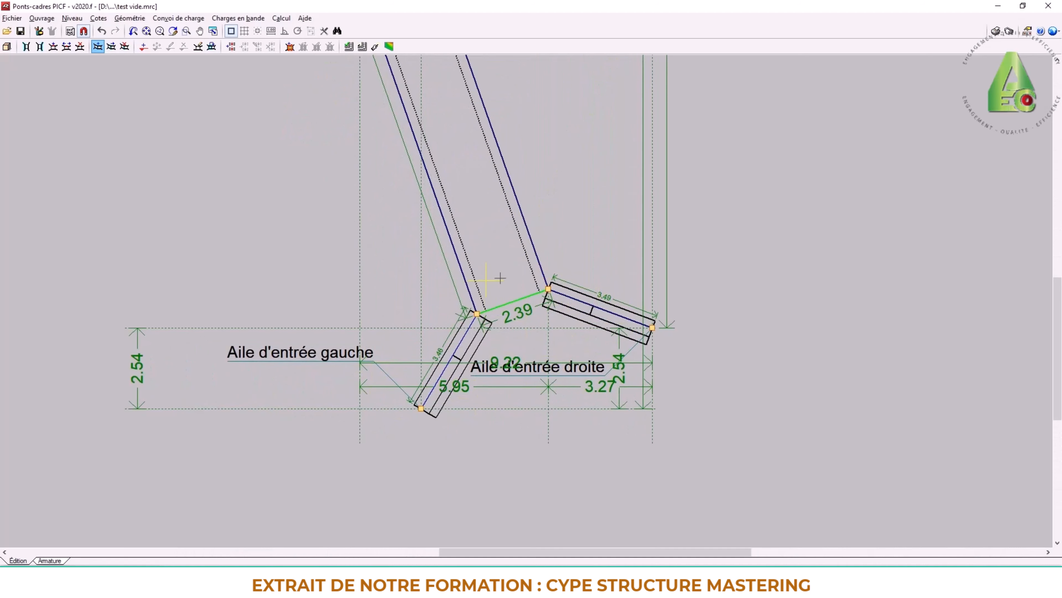
pyautogui.scroll(-1, 537, 303)
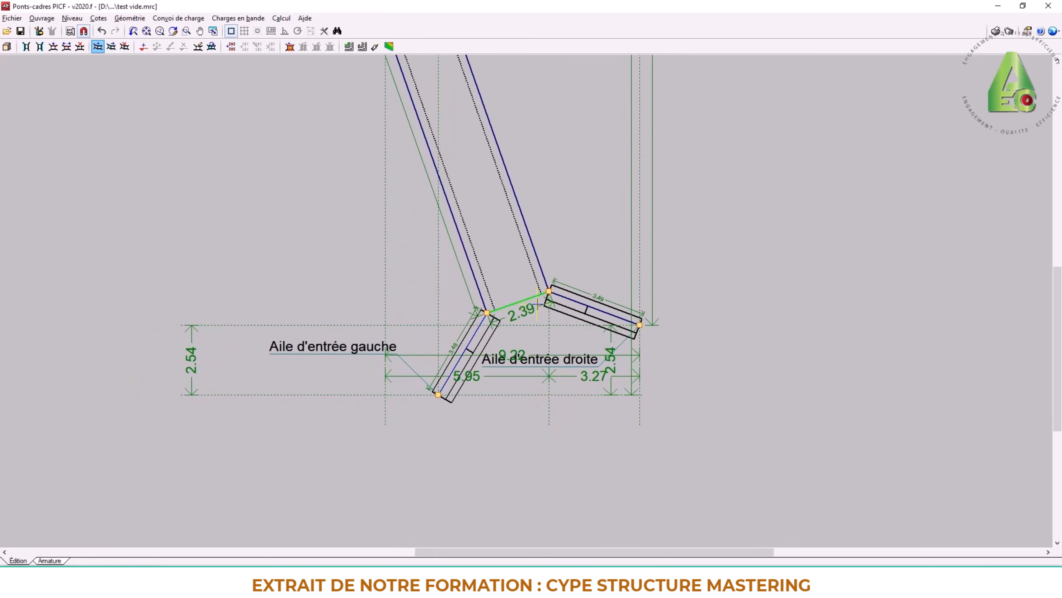
pyautogui.scroll(-4, 538, 304)
pyautogui.scroll(4, 490, 197)
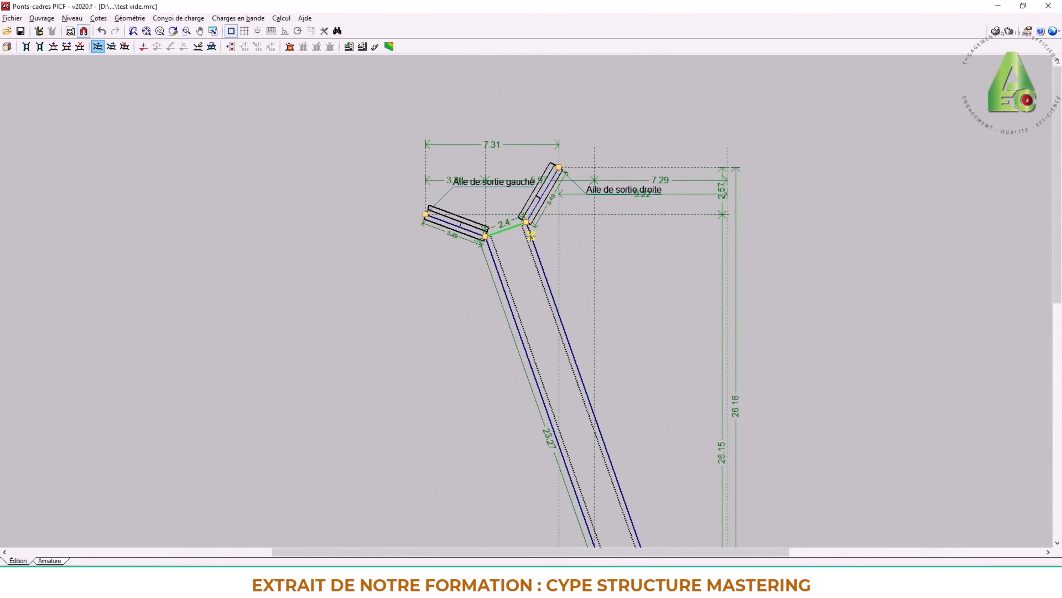
pyautogui.scroll(-4, 494, 213)
pyautogui.moveTo(463, 207)
pyautogui.mouseDown(button='middle')
pyautogui.moveTo(434, 156)
pyautogui.moveTo(328, 63)
pyautogui.mouseUp(button='middle')
pyautogui.scroll(-2, 487, 250)
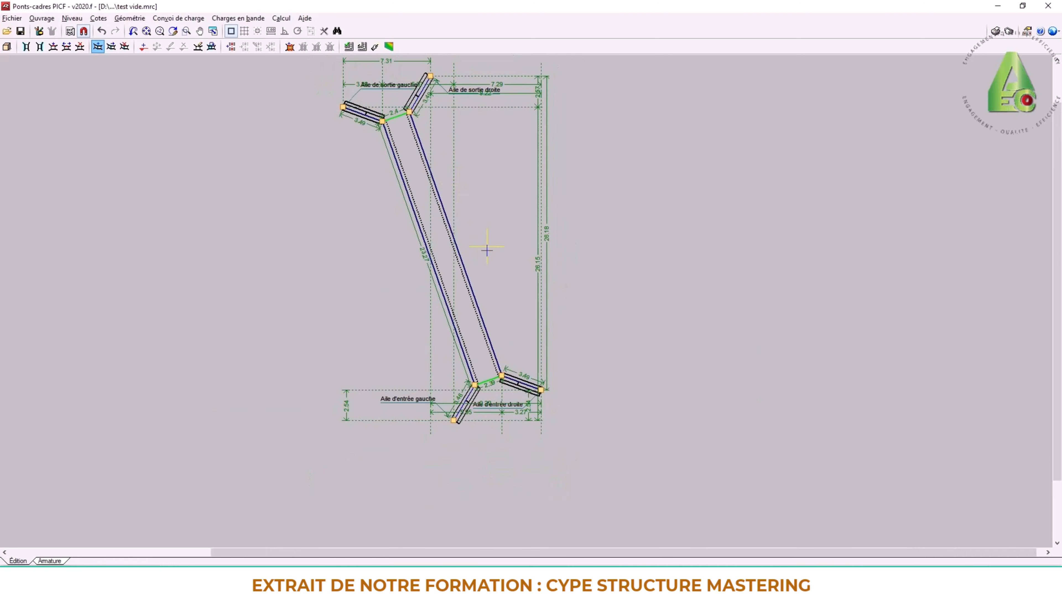
pyautogui.moveTo(488, 250); pyautogui.dragTo(456, 202, button='middle')
pyautogui.scroll(-1, 486, 334)
pyautogui.scroll(3, 486, 321)
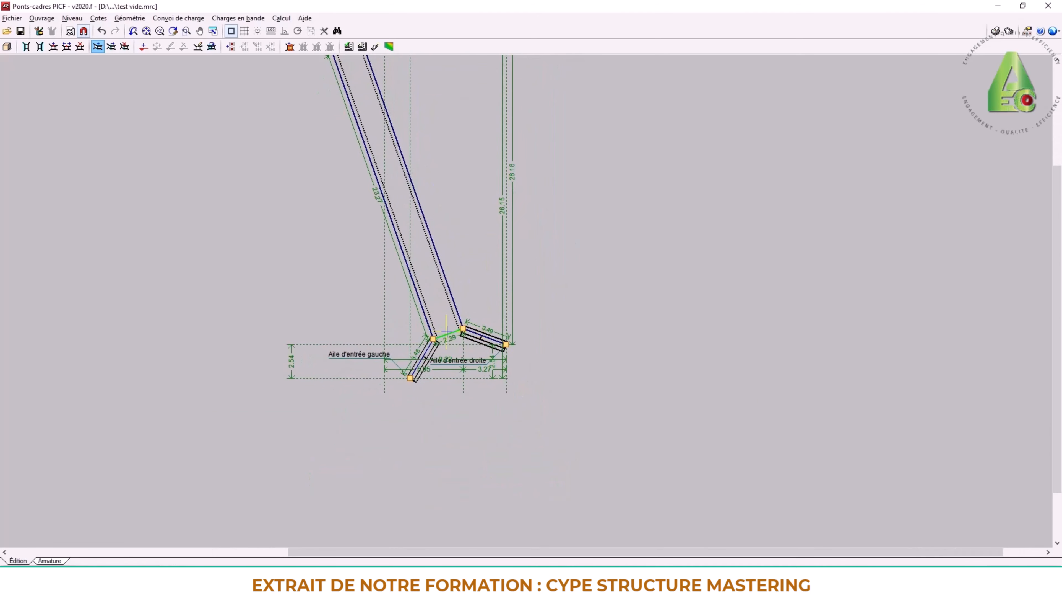
pyautogui.scroll(-3, 405, 233)
pyautogui.moveTo(368, 168)
pyautogui.mouseDown(button='middle')
pyautogui.moveTo(445, 266)
pyautogui.moveTo(409, 321)
pyautogui.mouseUp(button='middle')
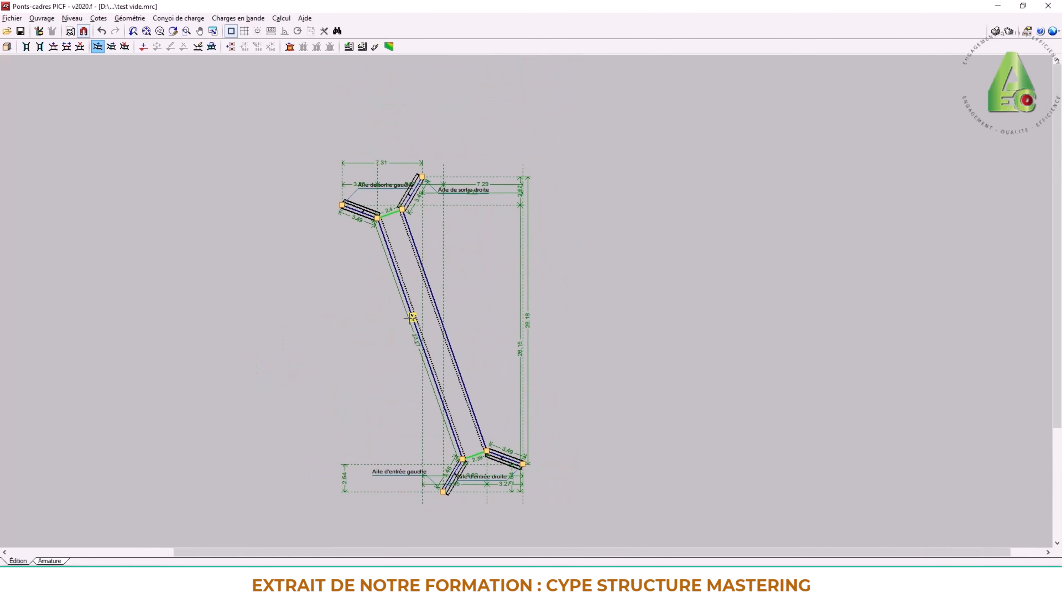
pyautogui.scroll(1, 442, 320)
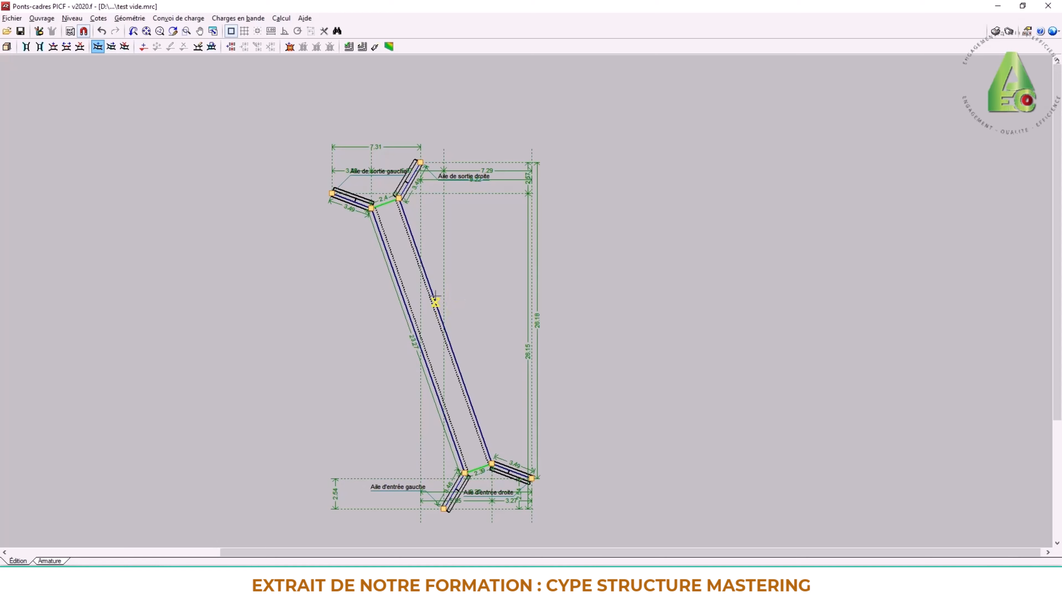
pyautogui.scroll(-2, 453, 292)
pyautogui.moveTo(453, 280); pyautogui.dragTo(406, 237, button='middle')
pyautogui.scroll(1, 385, 169)
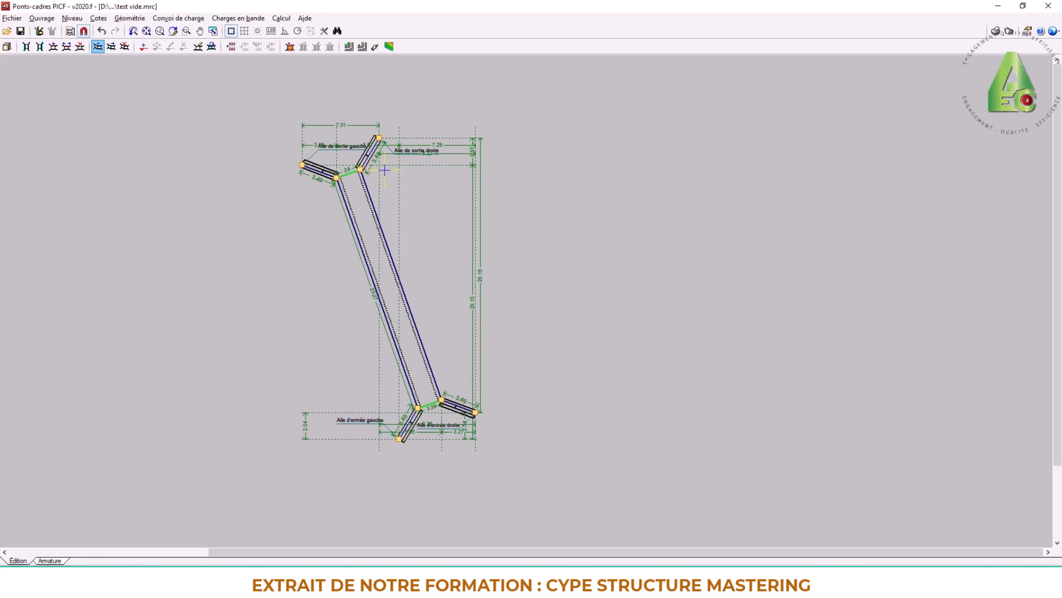
pyautogui.scroll(1, 385, 170)
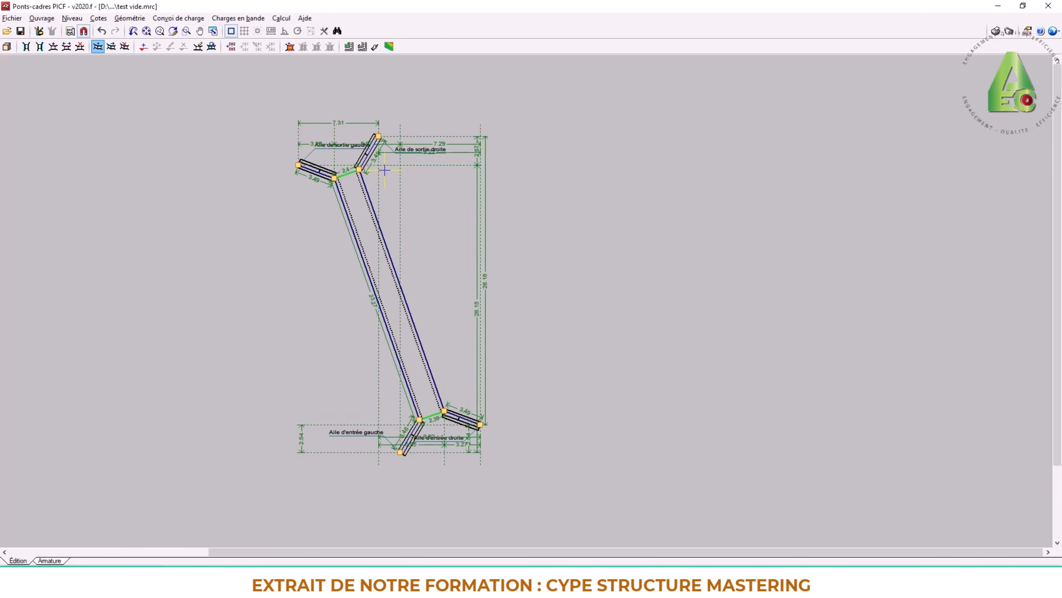
# Open the 3D view of the culvert and inspect its opening and wing walls from the front.
pyautogui.click(7, 46)
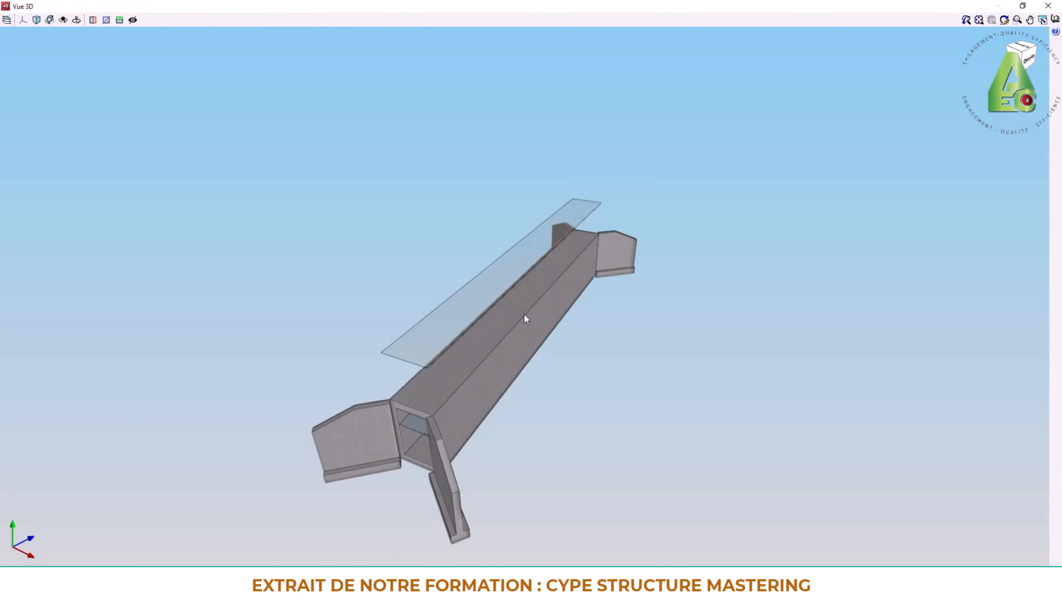
pyautogui.moveTo(527, 319); pyautogui.dragTo(615, 263, button='middle')
pyautogui.scroll(6, 339, 404)
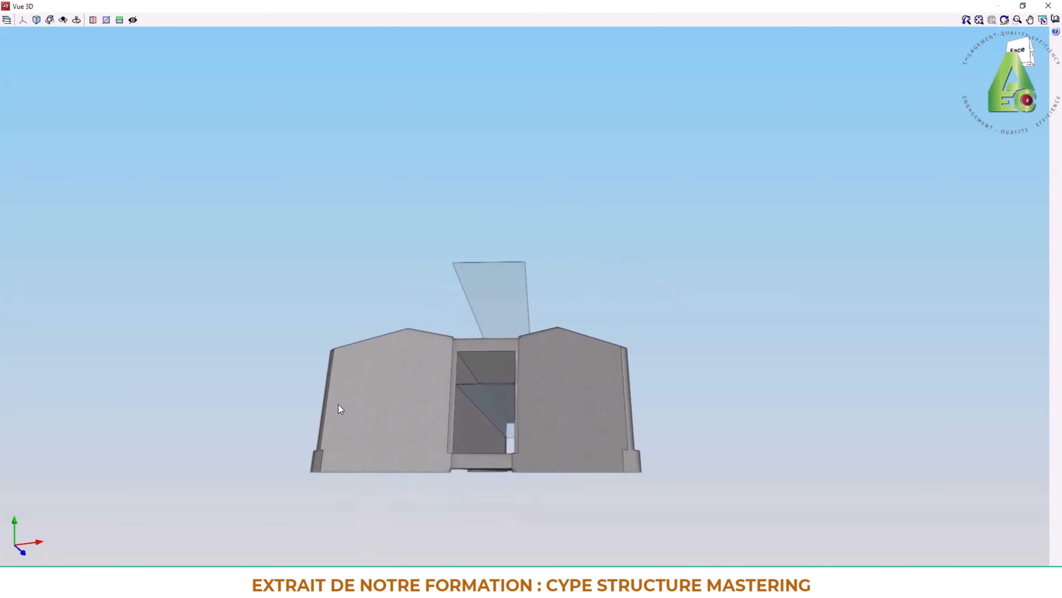
pyautogui.moveTo(611, 413); pyautogui.dragTo(607, 432, button='middle')
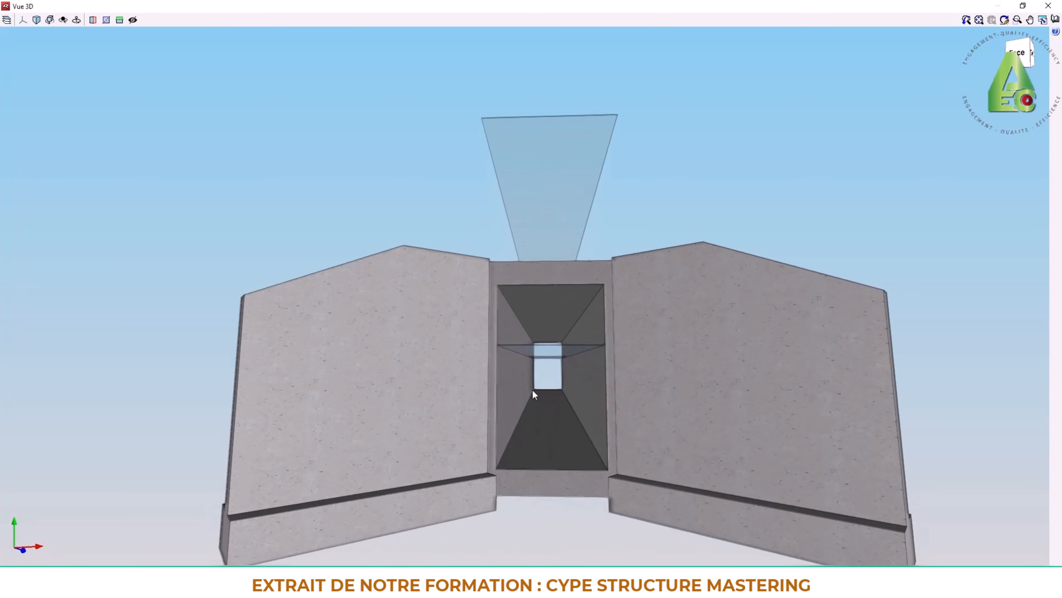
# Orbit the 3D view to inspect the whole culvert with both pairs of wing walls from the side, and close it.
pyautogui.scroll(-6, 533, 394)
pyautogui.moveTo(568, 390); pyautogui.dragTo(484, 341, button='middle')
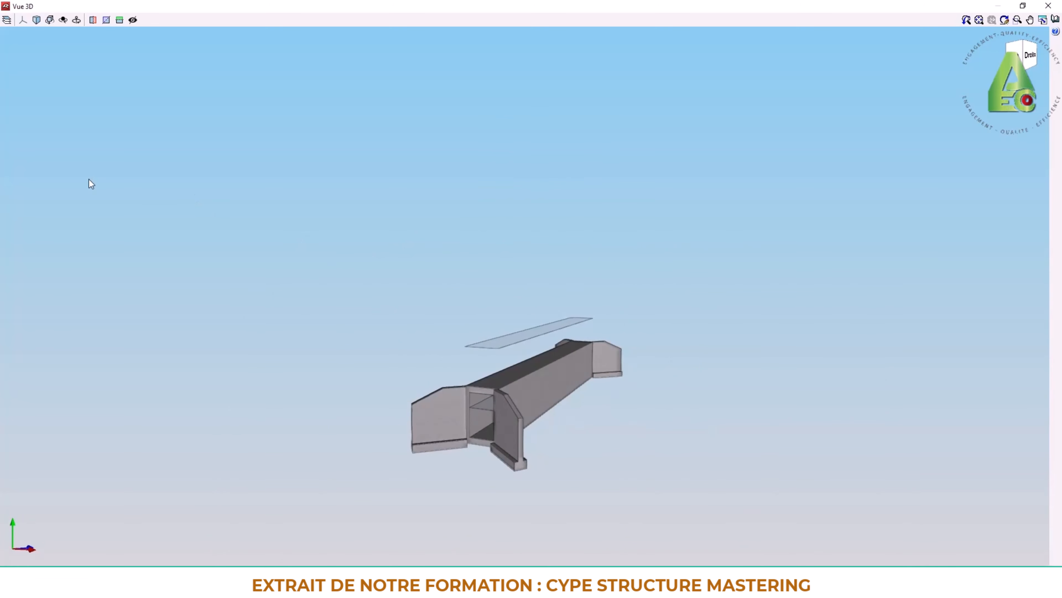
pyautogui.click(1056, 6)
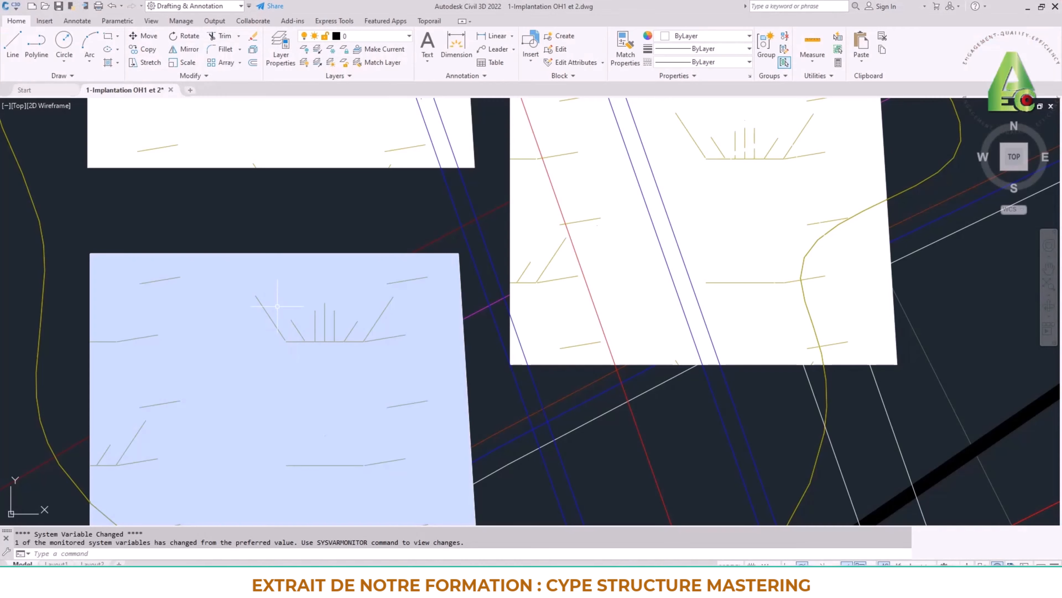
# In Civil 3D, find the road cross-section over the culvert and examine its overall layout and the culvert's slope.
pyautogui.scroll(-5, 426, 402)
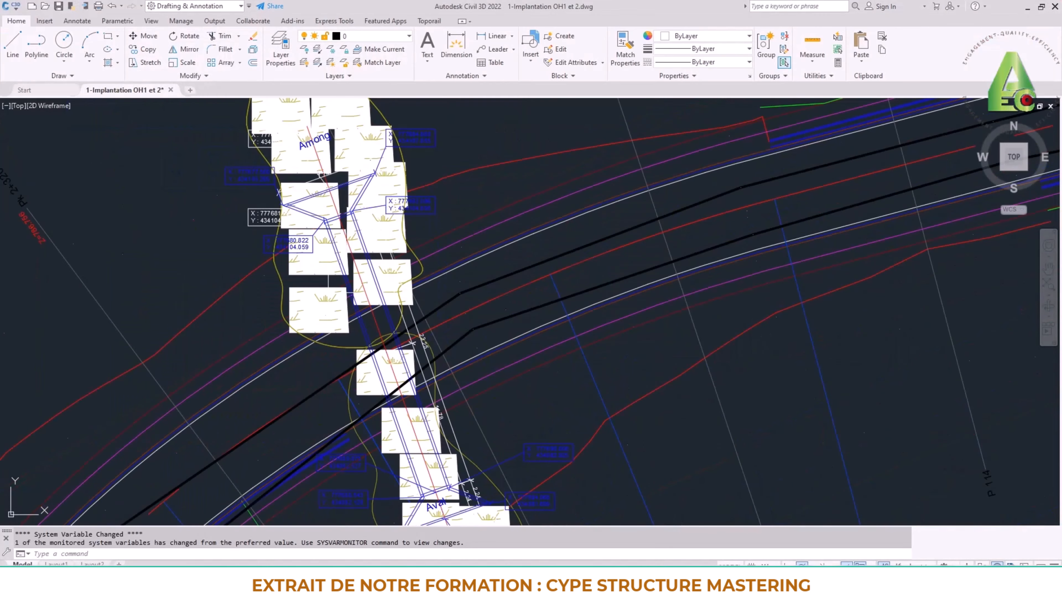
pyautogui.scroll(-8, 374, 300)
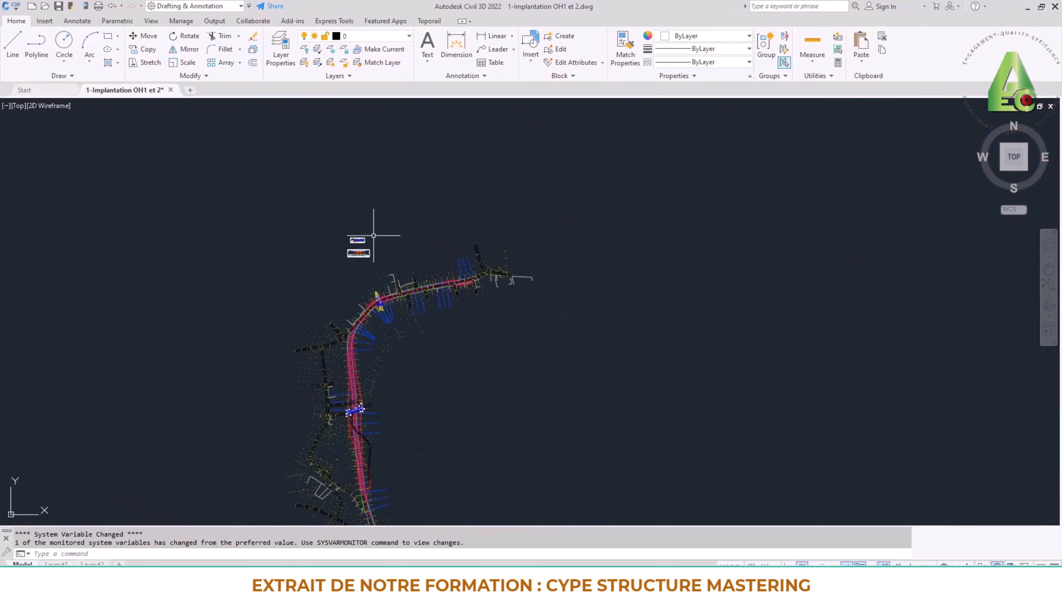
pyautogui.scroll(10, 349, 231)
pyautogui.moveTo(376, 343); pyautogui.dragTo(376, 226, button='middle')
pyautogui.scroll(6, 456, 396)
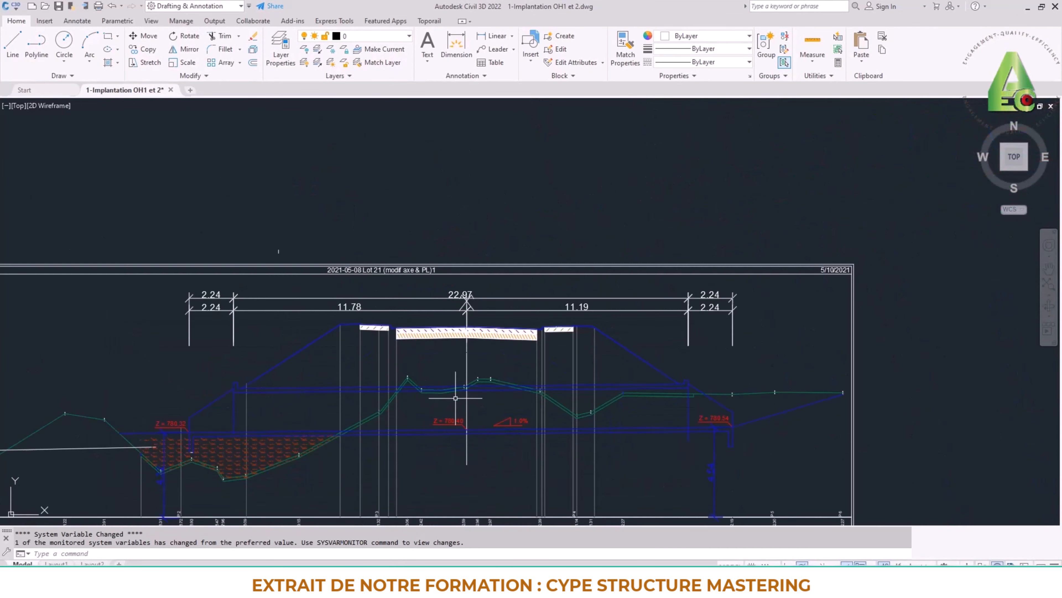
pyautogui.scroll(-6, 498, 396)
pyautogui.scroll(10, 510, 385)
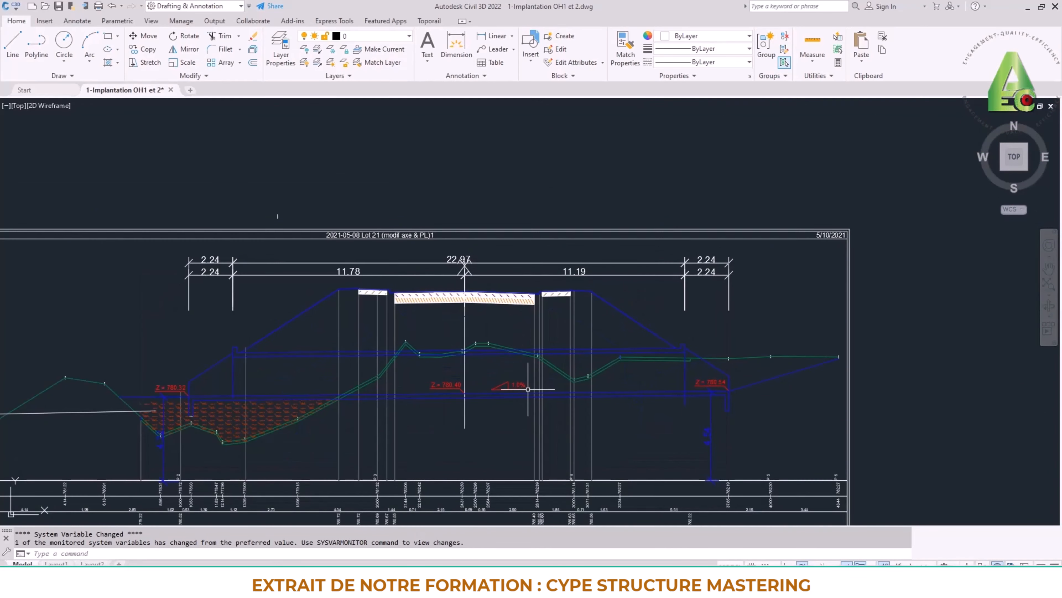
pyautogui.scroll(-8, 500, 376)
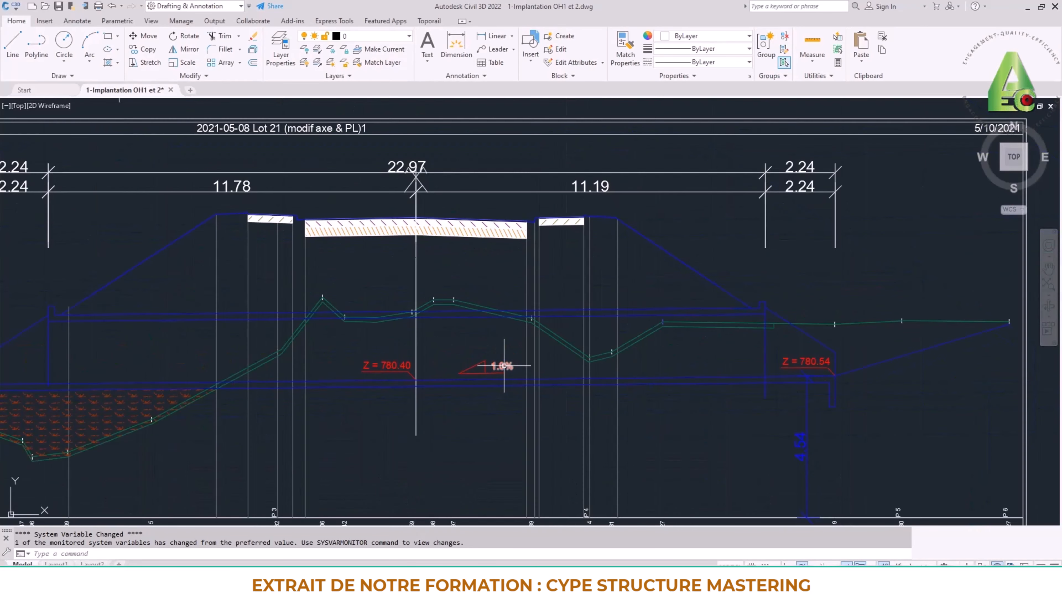
pyautogui.scroll(3, 528, 380)
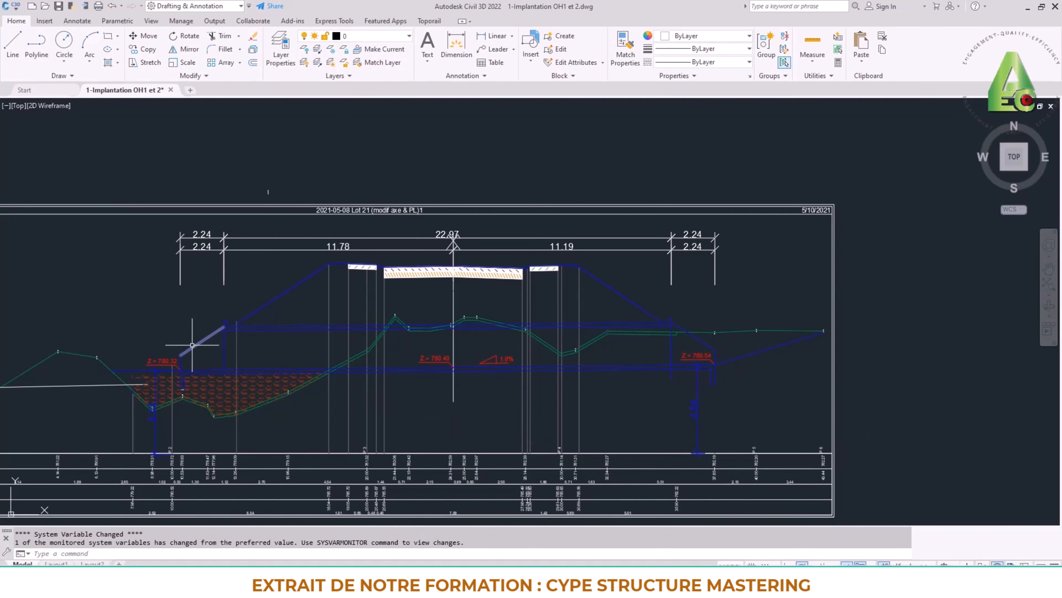
# Examine the invert levels marked at both ends of the culvert in the cross-section.
pyautogui.scroll(6, 159, 361)
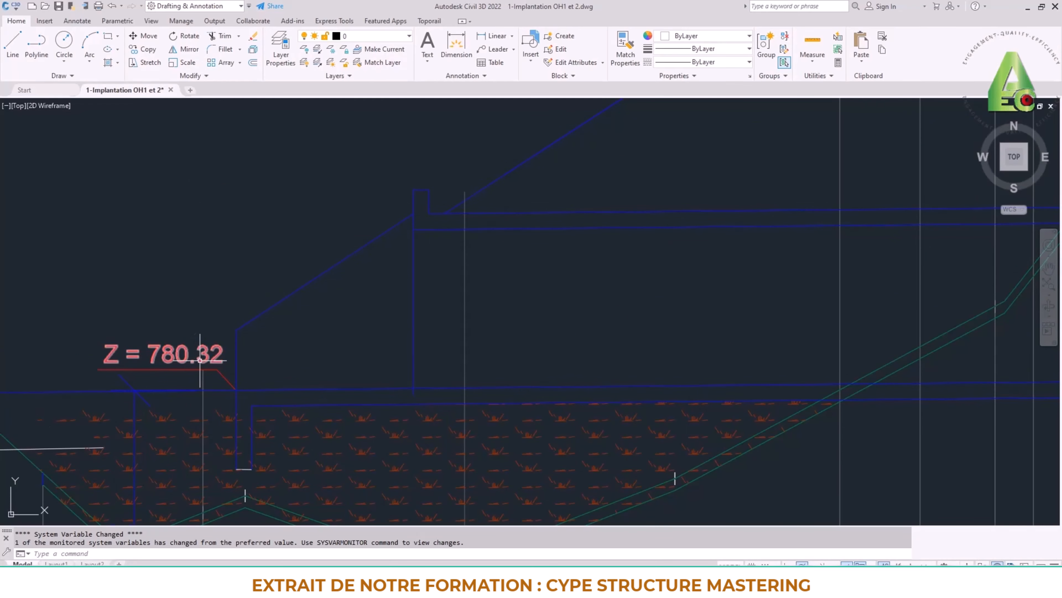
pyautogui.scroll(-8, 197, 360)
pyautogui.scroll(4, 484, 369)
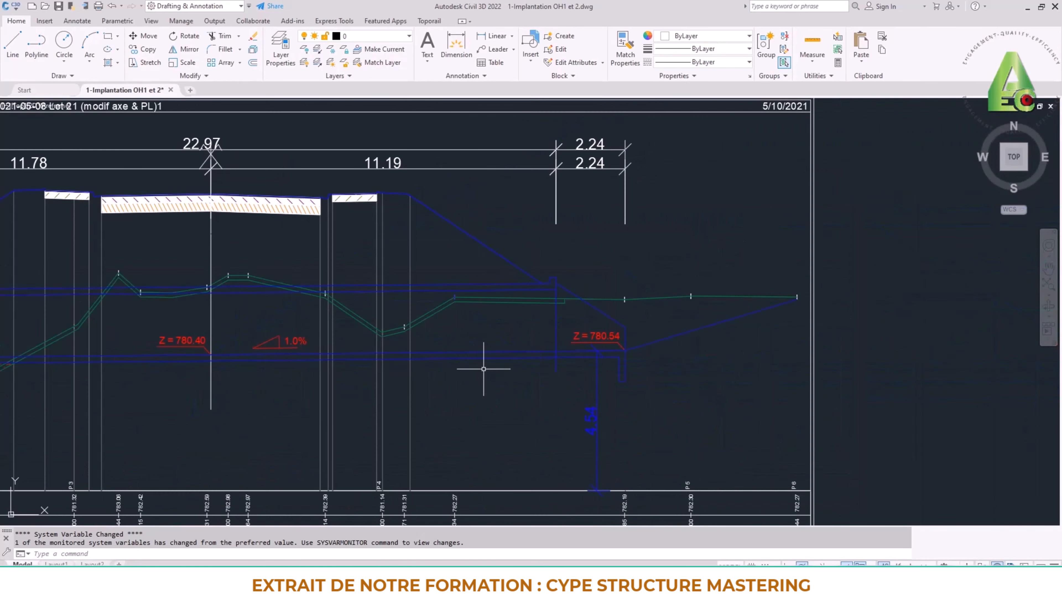
pyautogui.scroll(-2, 484, 368)
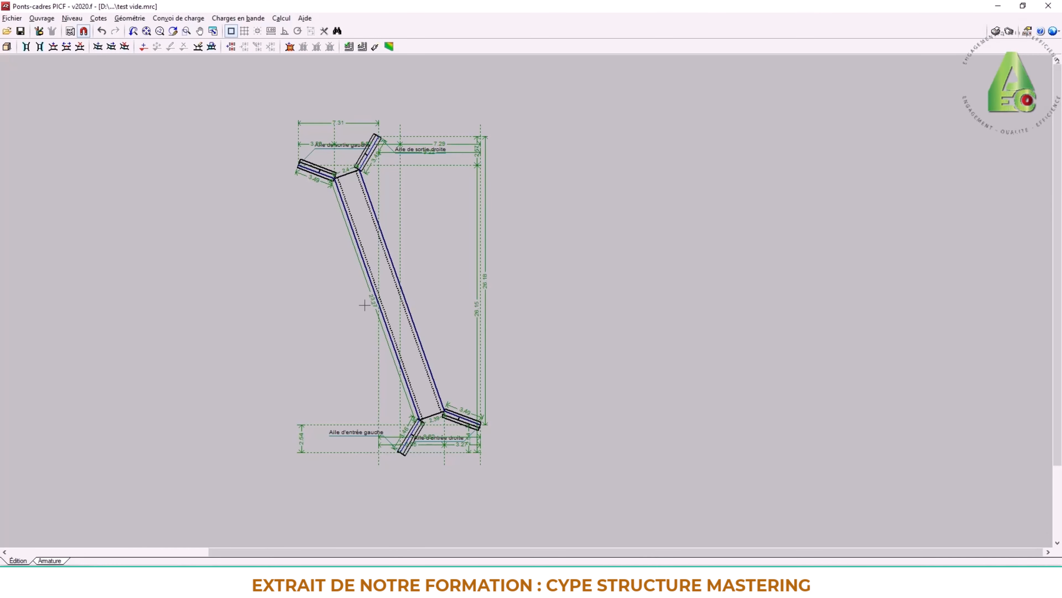
pyautogui.scroll(-1, 361, 201)
pyautogui.moveTo(361, 201); pyautogui.dragTo(350, 226, button='middle')
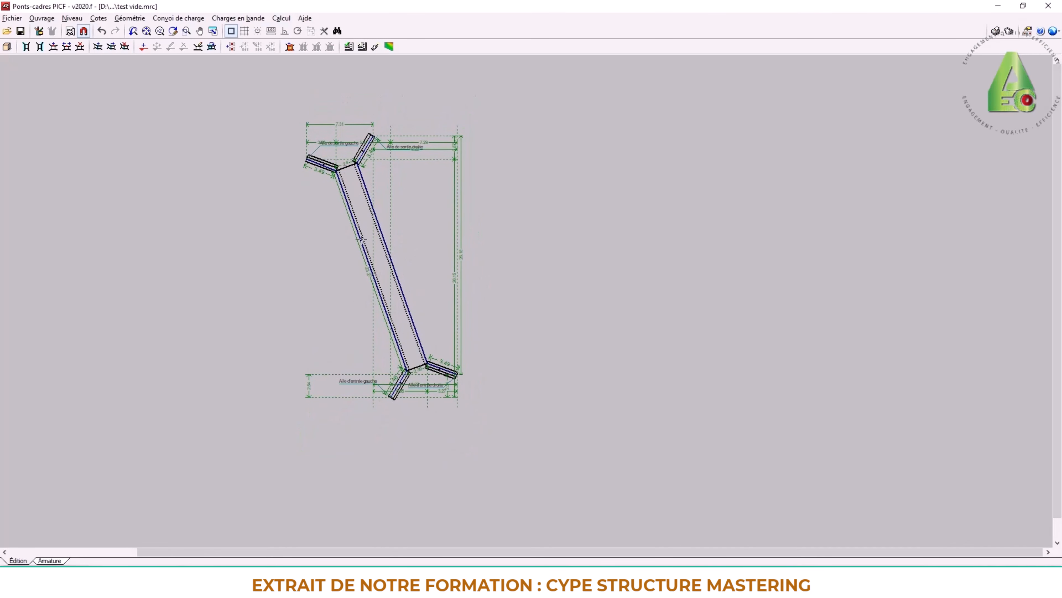
pyautogui.click(141, 49)
pyautogui.scroll(1, 432, 344)
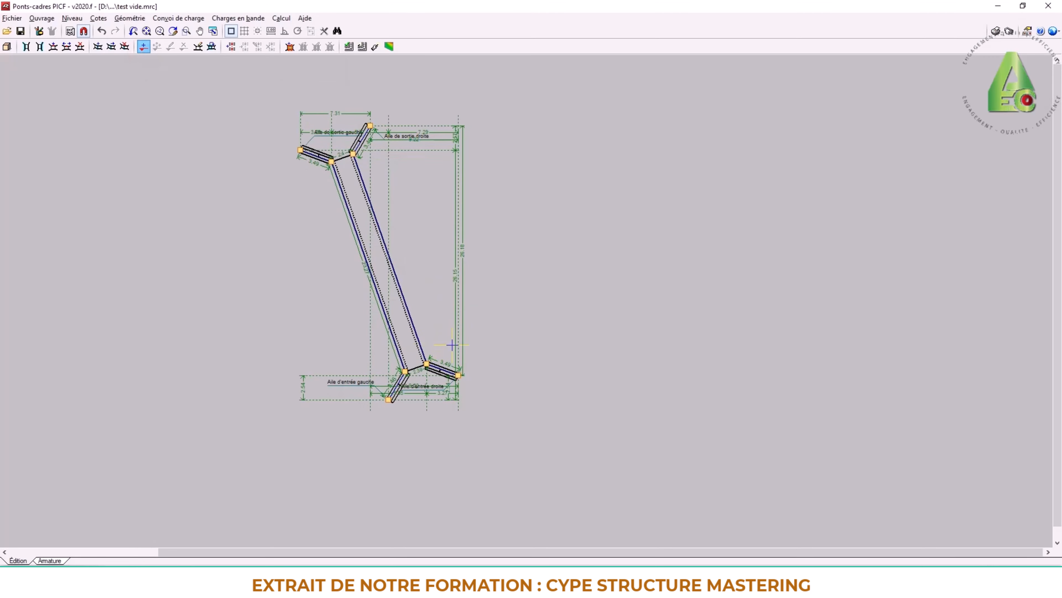
# Open the structure's general data in CYPE and review the options for the module's upper plane, keeping Par gabarit.
pyautogui.click(41, 18)
pyautogui.click(96, 45)
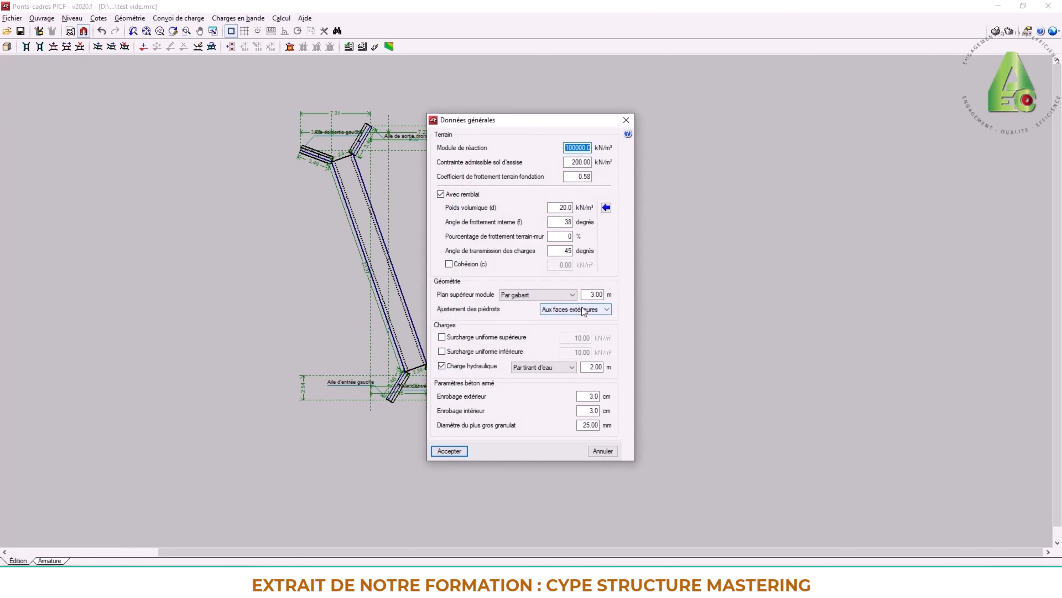
pyautogui.click(515, 295)
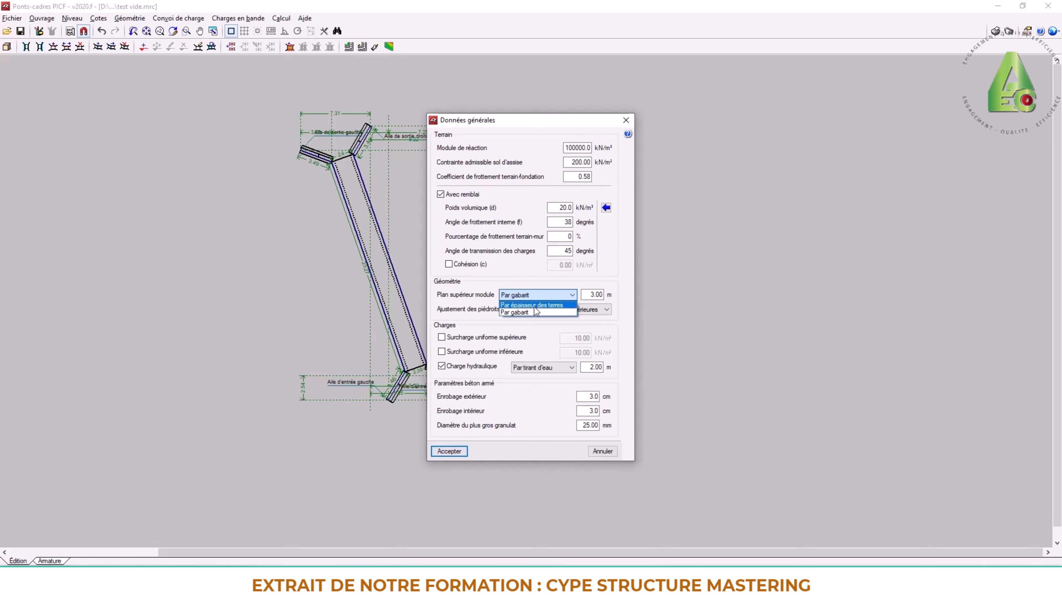
pyautogui.click(520, 313)
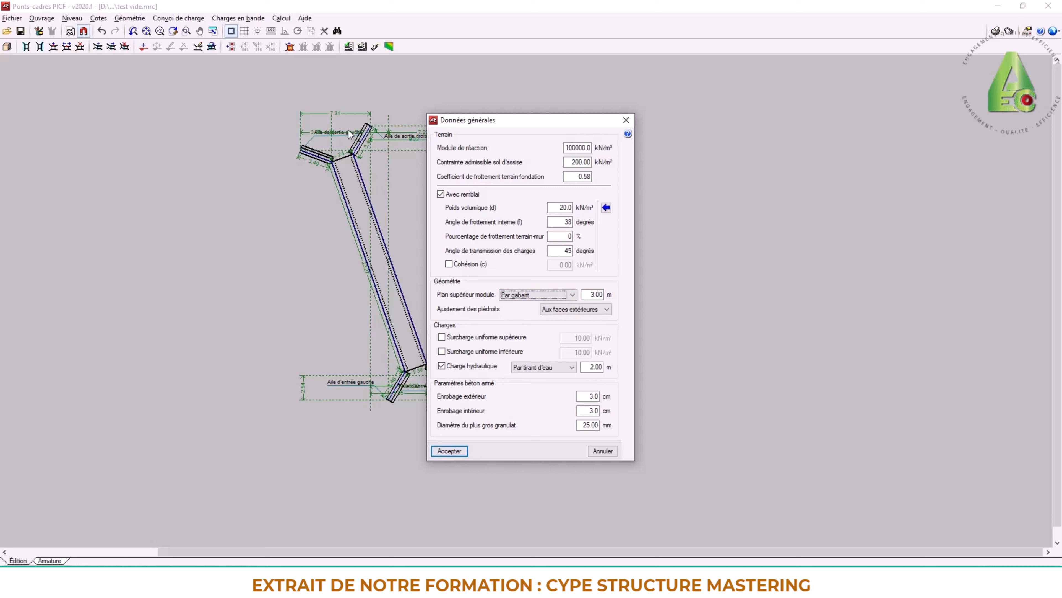
pyautogui.moveTo(577, 5)
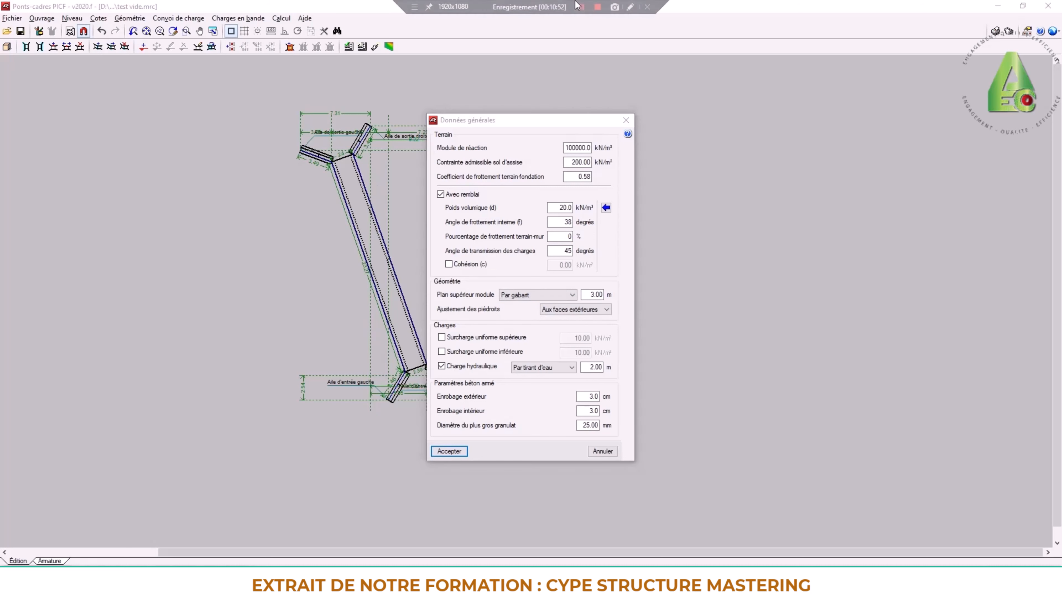
pyautogui.click(630, 6)
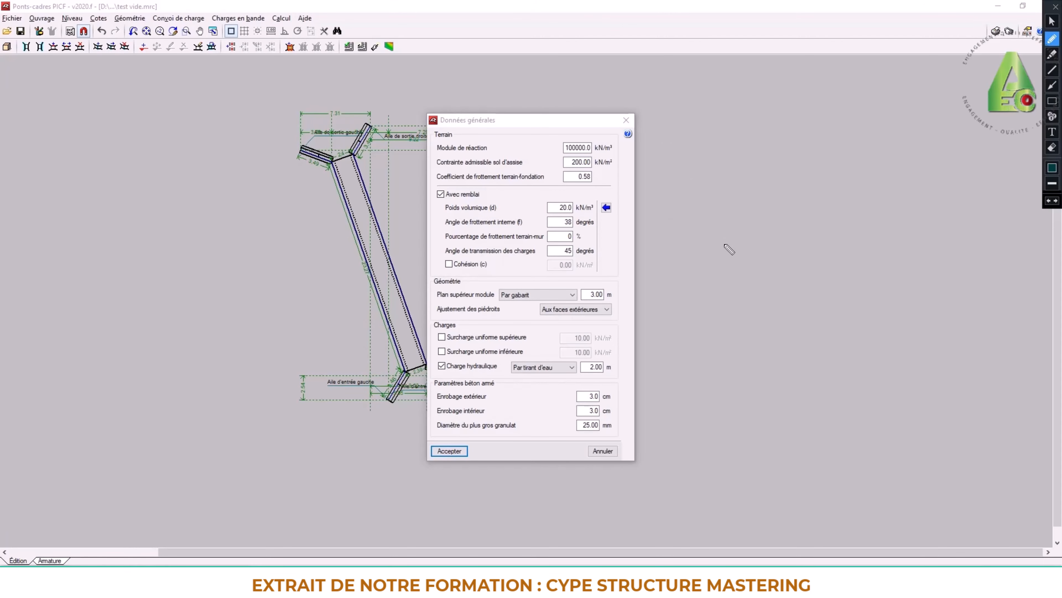
pyautogui.moveTo(678, 260); pyautogui.dragTo(805, 260)
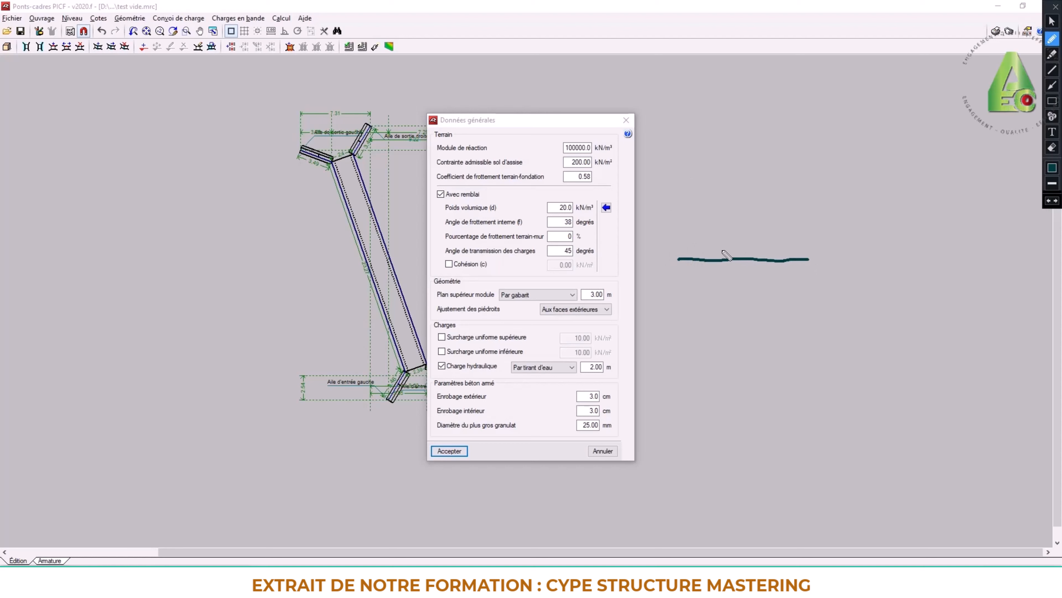
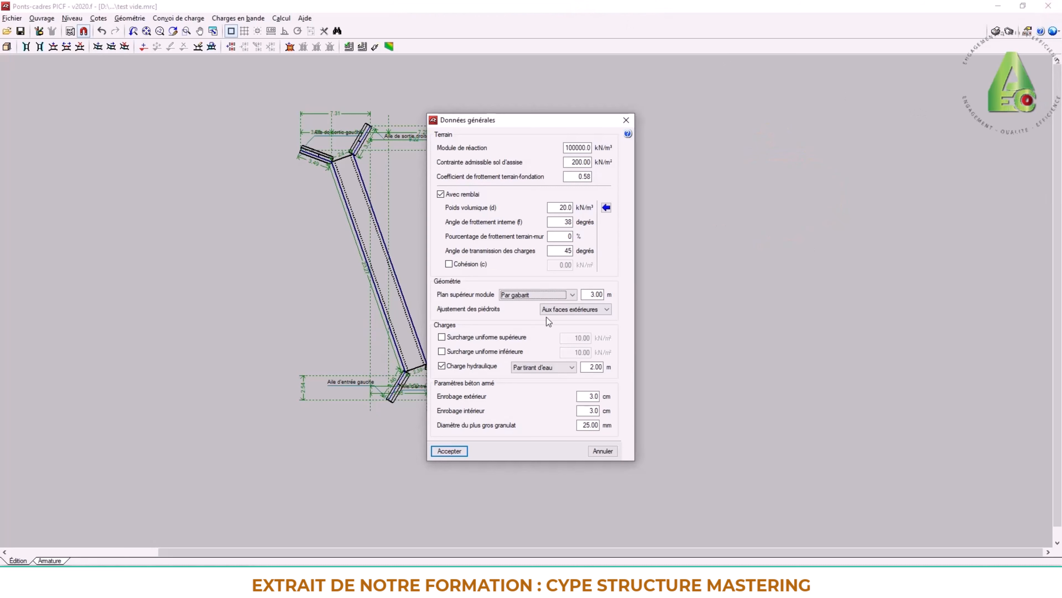
# Keep the module's upper plane defined as Par gabarit and accept the general data.
pyautogui.click(527, 295)
pyautogui.click(521, 298)
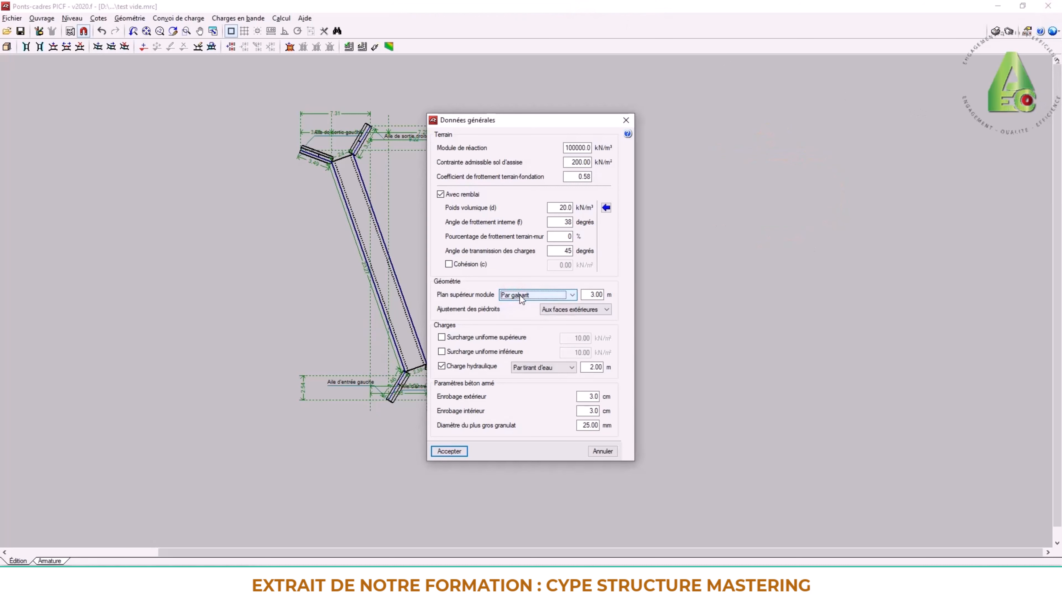
pyautogui.click(444, 453)
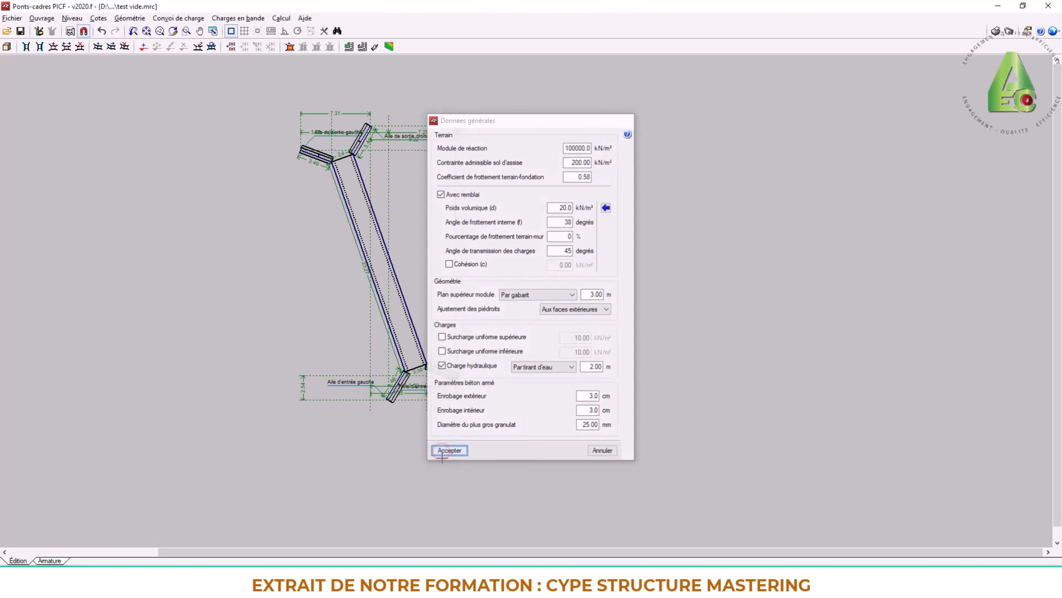
# Examine the road platform and embankment above the culvert in the Civil 3D cross-section, and return to the CYPE model.
pyautogui.moveTo(426, 295)
pyautogui.mouseDown(button='middle')
pyautogui.moveTo(541, 327)
pyautogui.moveTo(520, 256)
pyautogui.mouseUp(button='middle')
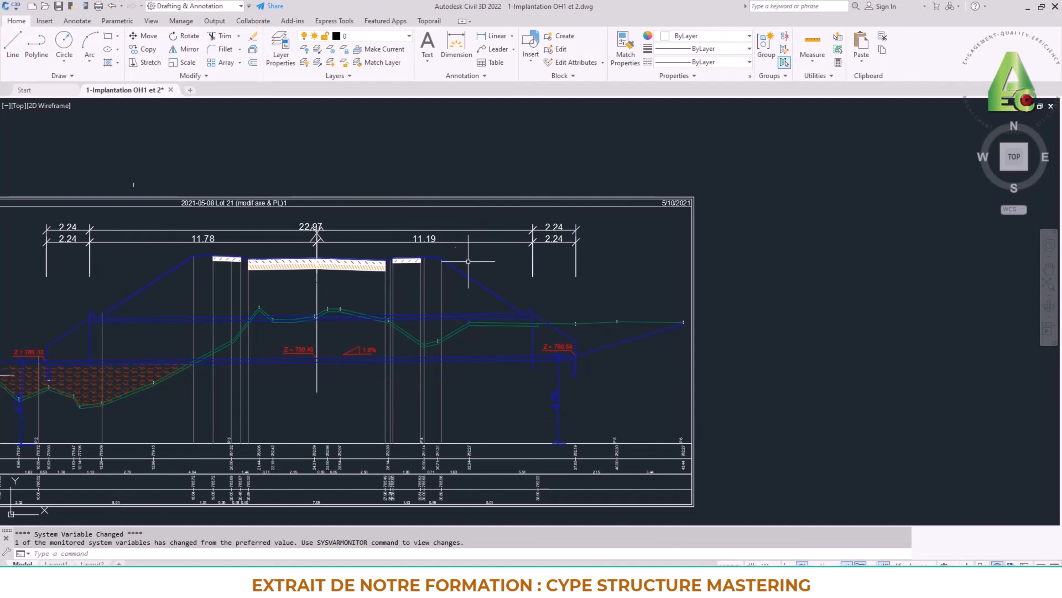
pyautogui.moveTo(389, 277); pyautogui.dragTo(617, 277, button='middle')
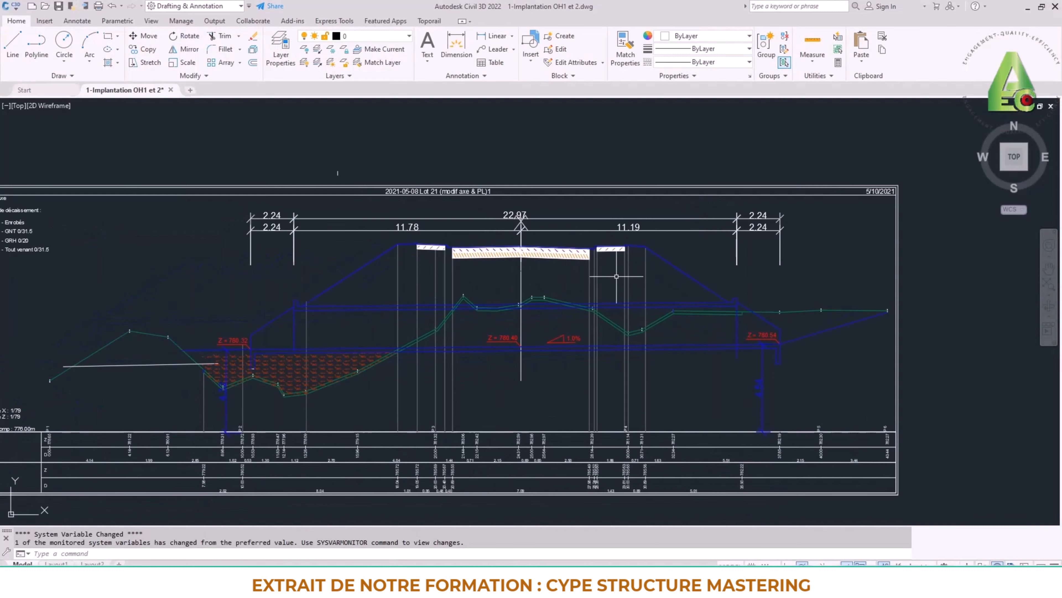
pyautogui.scroll(2, 519, 344)
pyautogui.scroll(3, 585, 349)
pyautogui.scroll(-3, 583, 319)
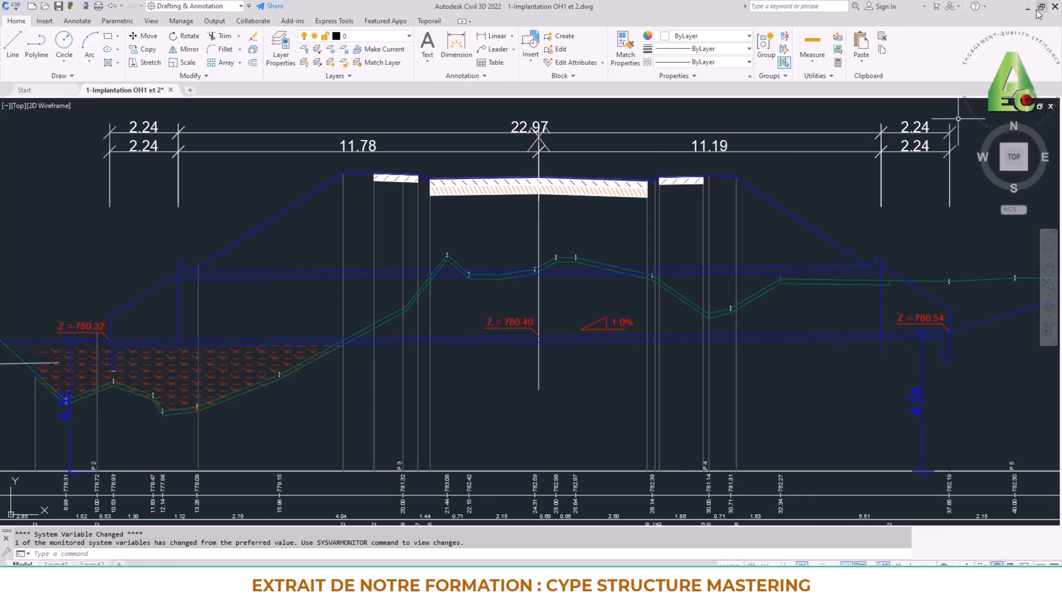
pyautogui.click(1028, 7)
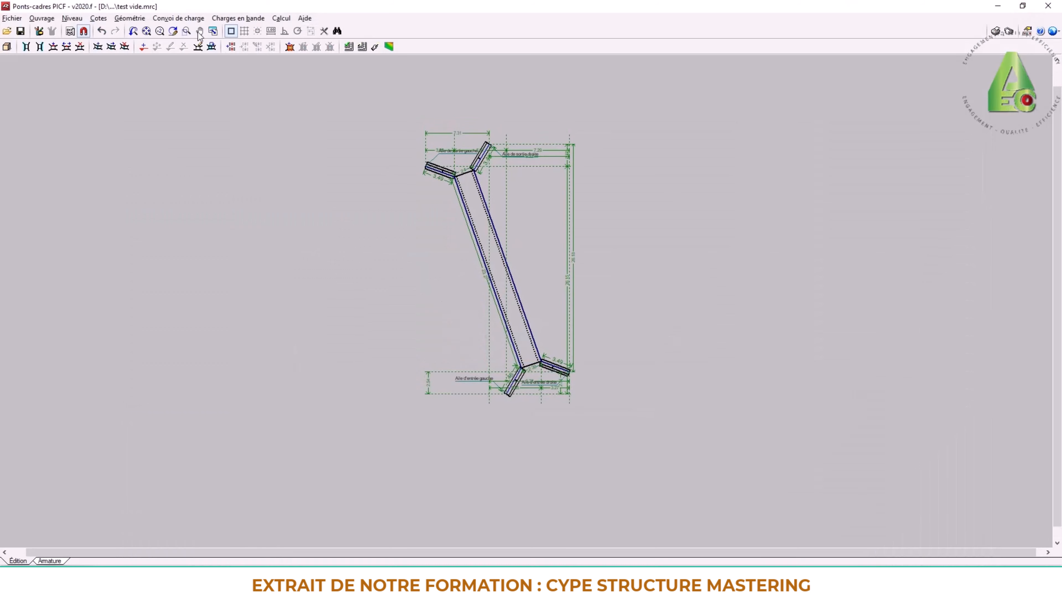
# Place a new level point where the right outlet wing wall meets the culvert, with the reference Amont.
pyautogui.click(143, 46)
pyautogui.scroll(1, 546, 373)
pyautogui.scroll(4, 546, 375)
pyautogui.scroll(-3, 510, 304)
pyautogui.moveTo(512, 301); pyautogui.dragTo(536, 332, button='middle')
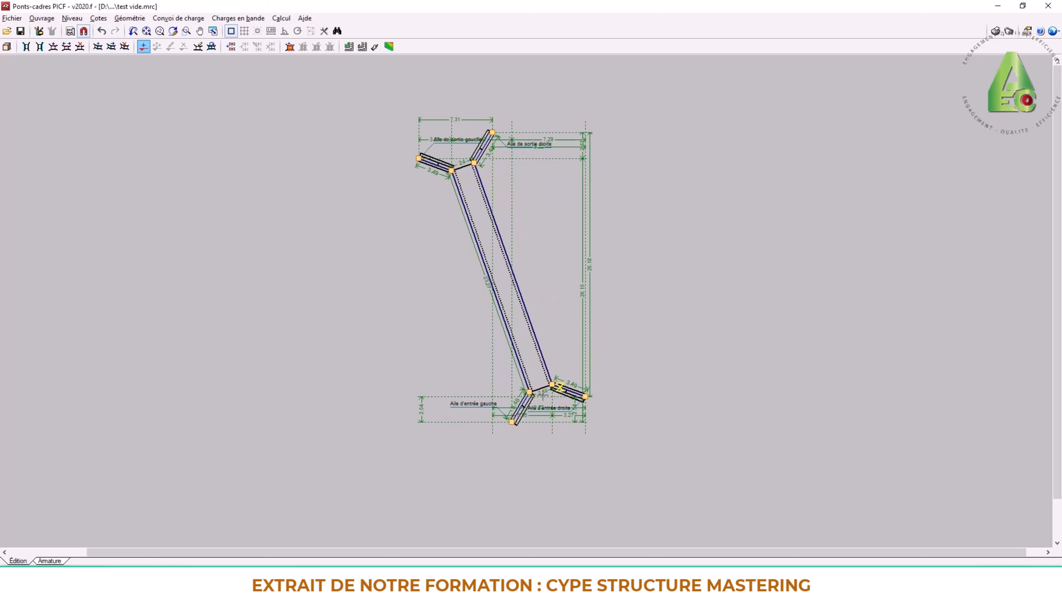
pyautogui.scroll(1, 561, 402)
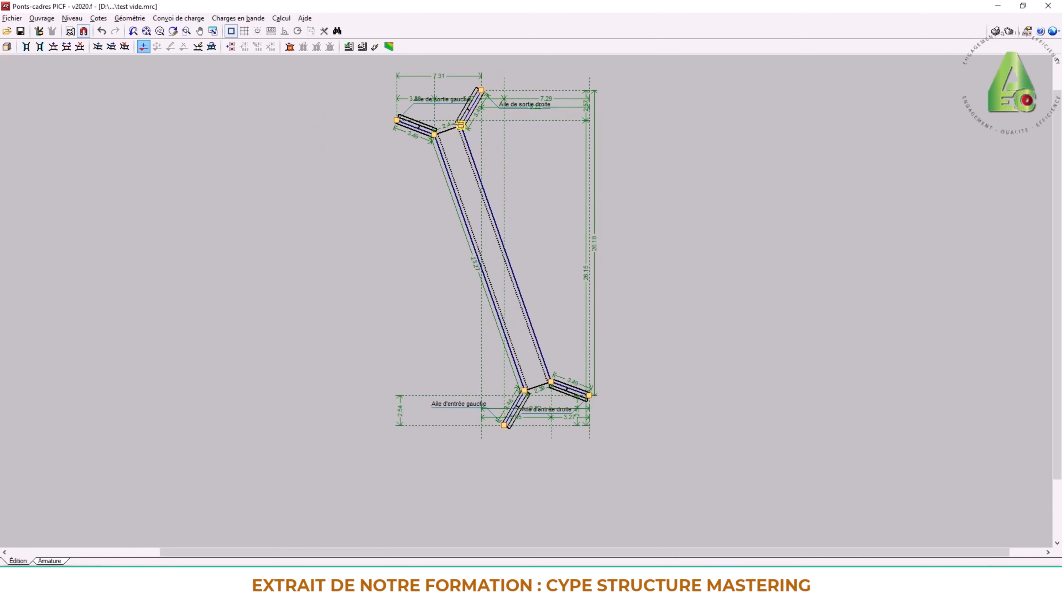
pyautogui.click(461, 125)
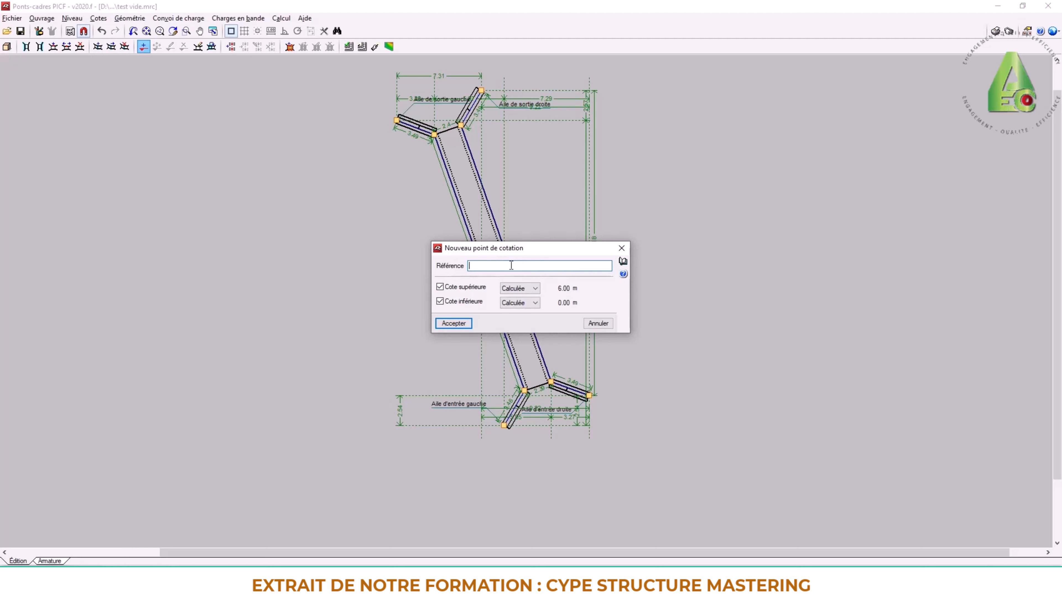
pyautogui.write('A')
pyautogui.write('A')
pyautogui.write('mont')
# Set the Amont point's upper level (Cote supérieure) to Introduite and open its value for editing.
pyautogui.click(510, 287)
pyautogui.click(517, 307)
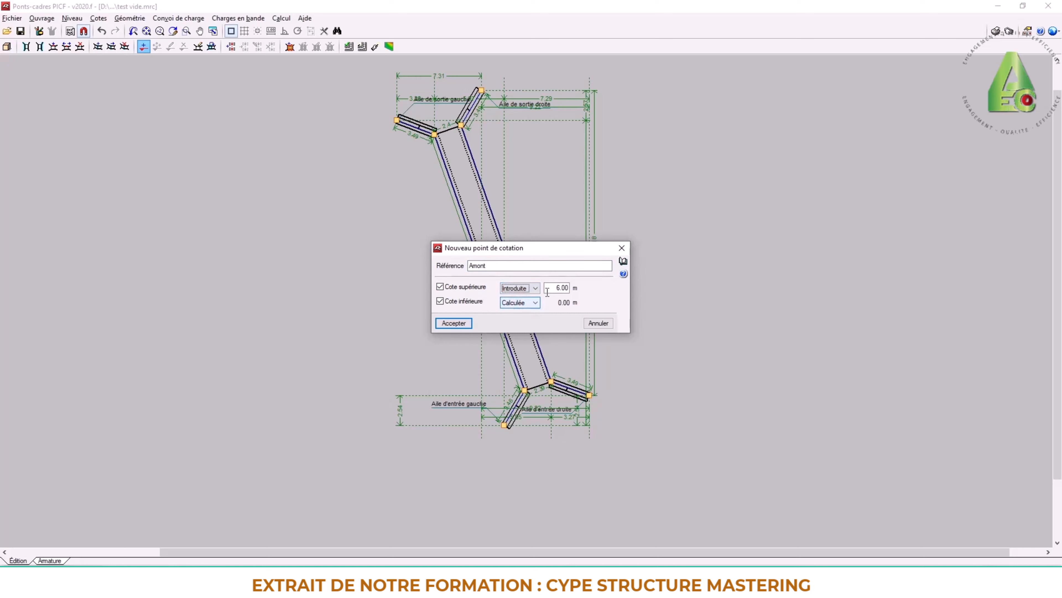
pyautogui.click(562, 287)
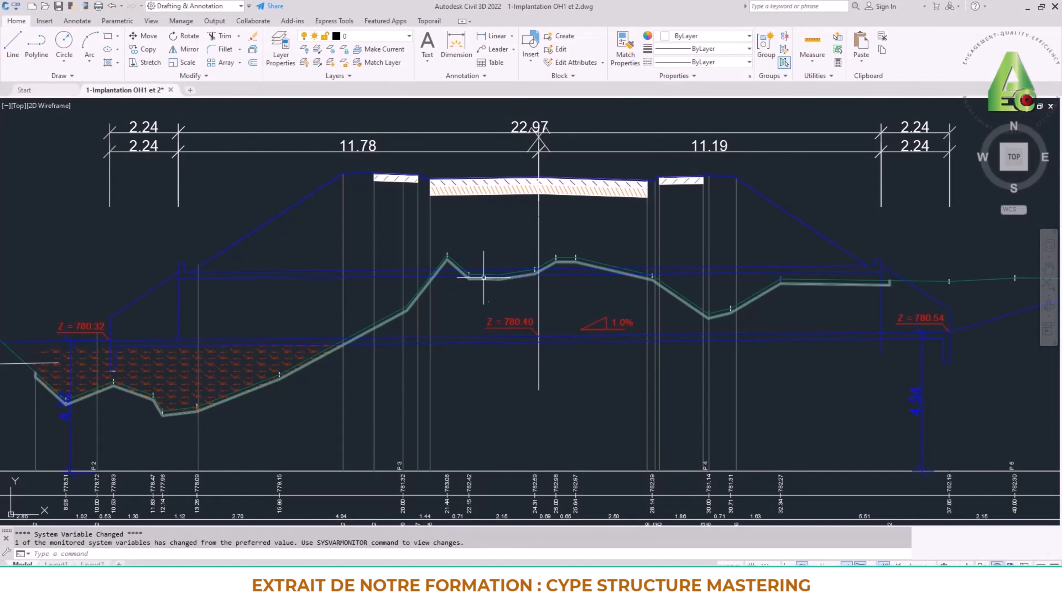
pyautogui.scroll(-2, 405, 247)
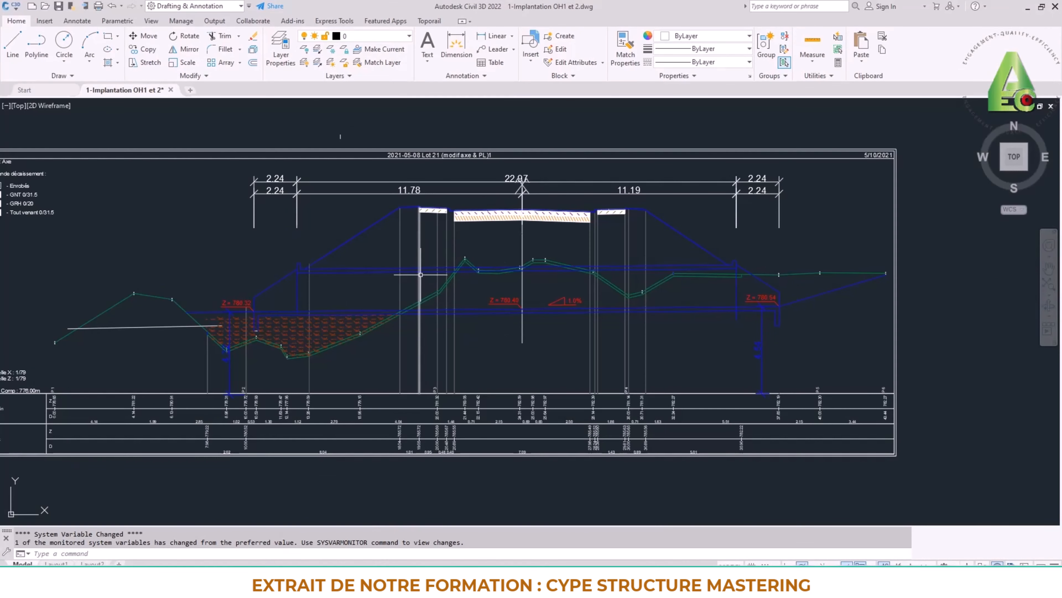
pyautogui.scroll(2, 405, 248)
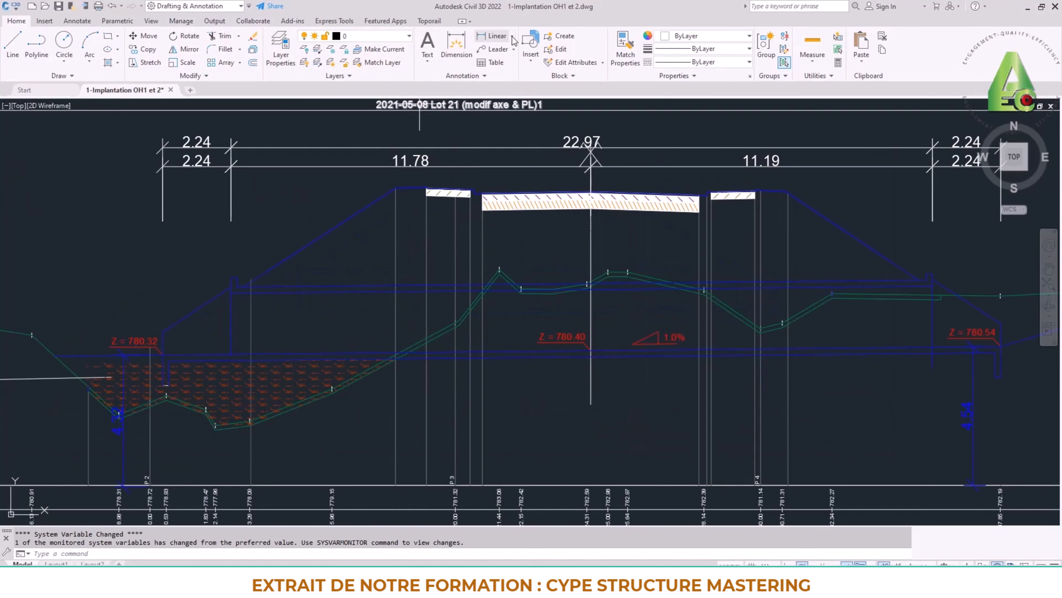
pyautogui.click(454, 45)
pyautogui.scroll(5, 404, 189)
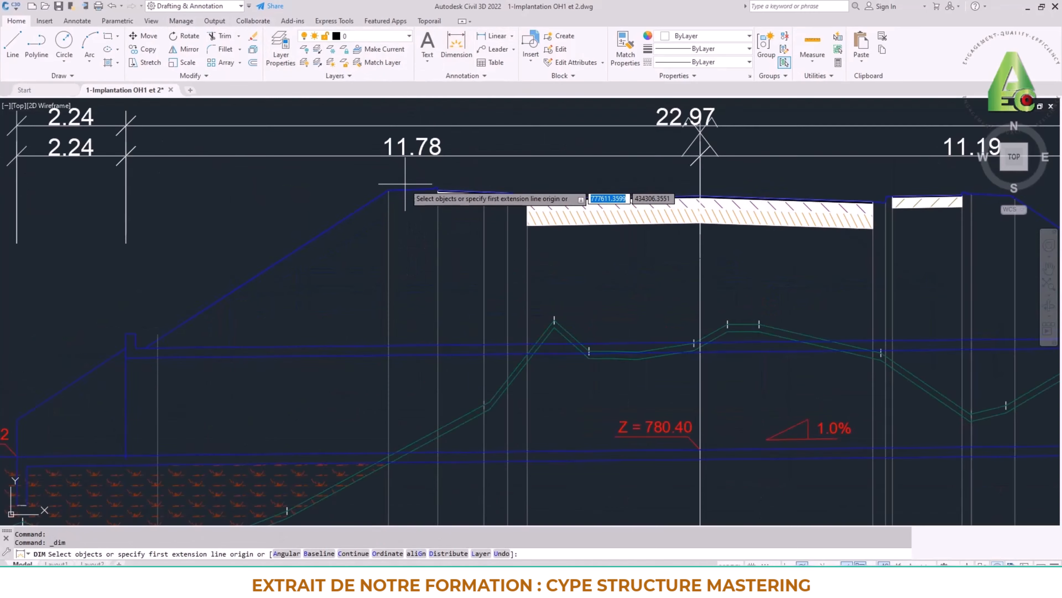
pyautogui.click(378, 194)
pyautogui.scroll(-5, 460, 297)
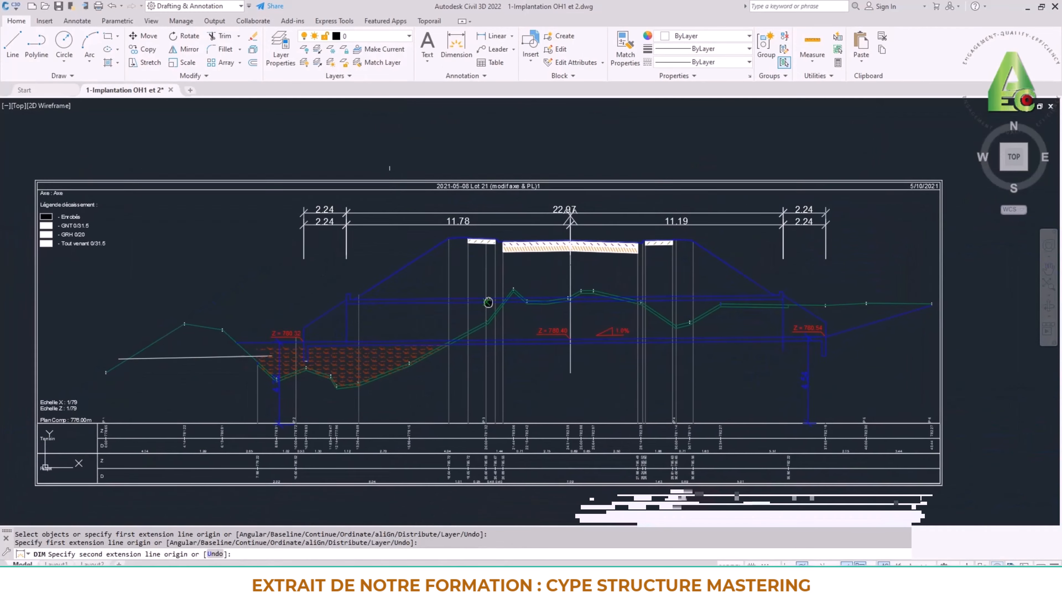
pyautogui.scroll(5, 460, 298)
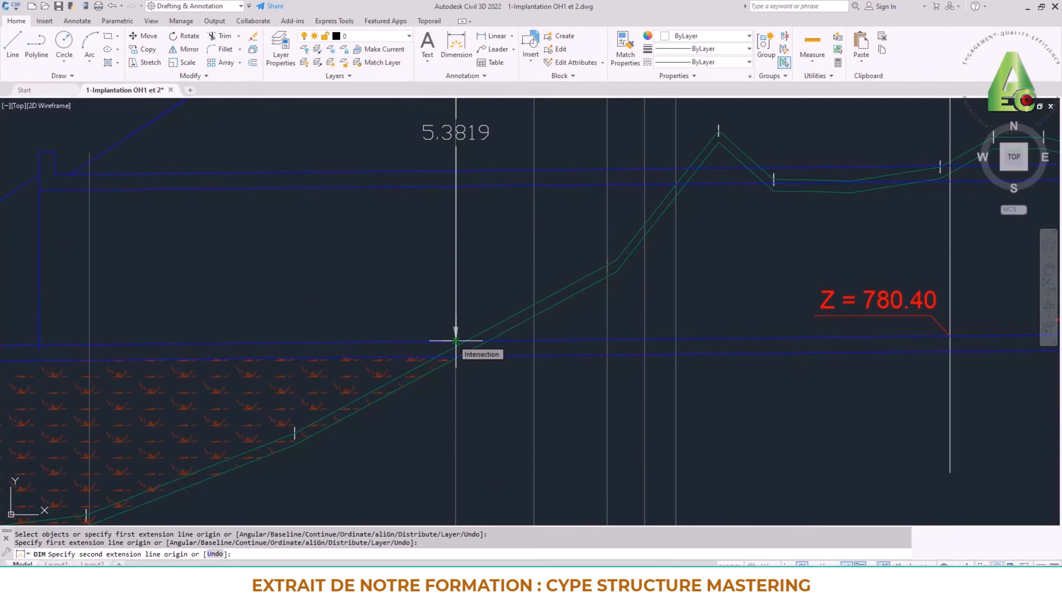
pyautogui.rightClick(456, 340)
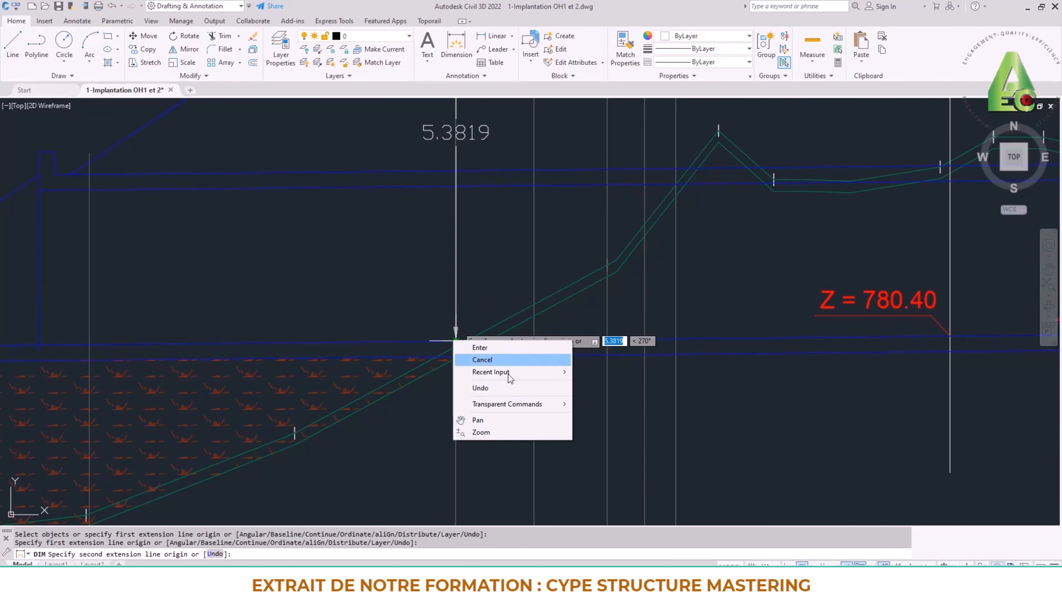
pyautogui.click(434, 334)
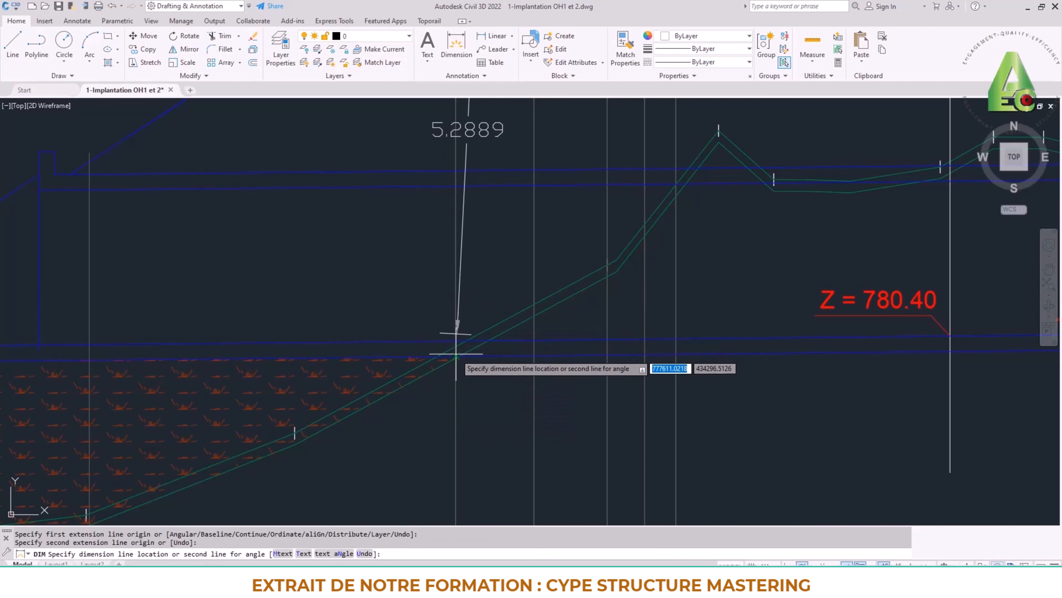
pyautogui.scroll(-4, 465, 350)
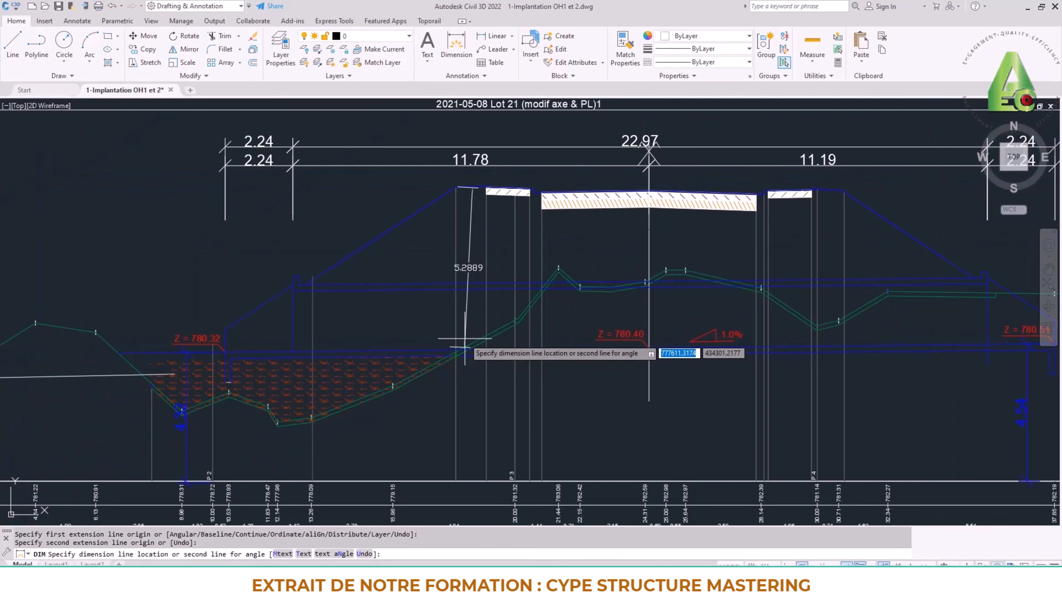
pyautogui.rightClick(463, 343)
pyautogui.click(481, 349)
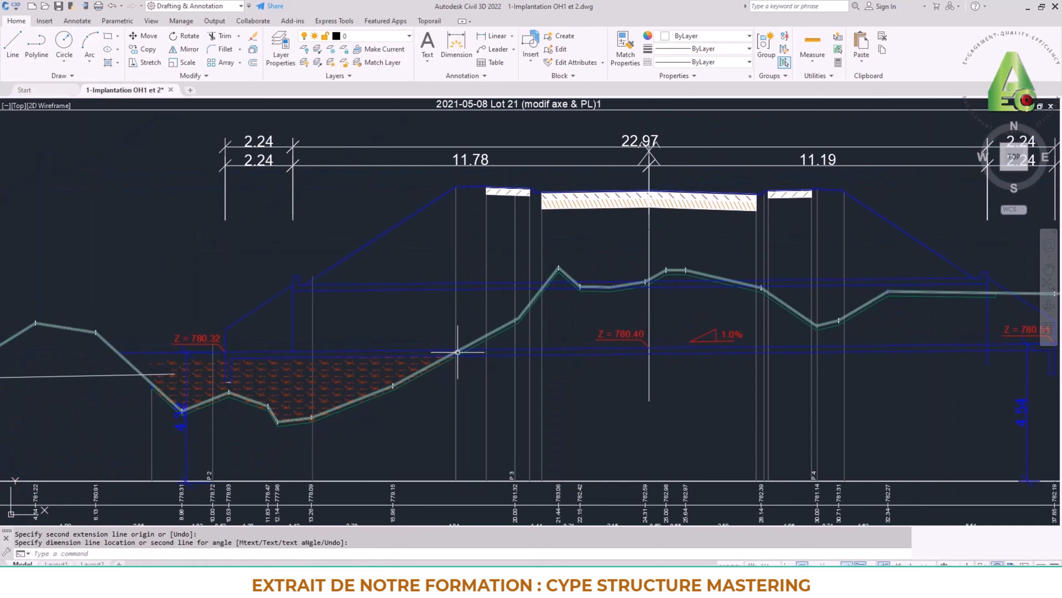
# Measure the vertical height from the left platform edge to the culvert's base slab with a temporary dimension, and return to the CYPE model.
pyautogui.click(456, 46)
pyautogui.click(456, 187)
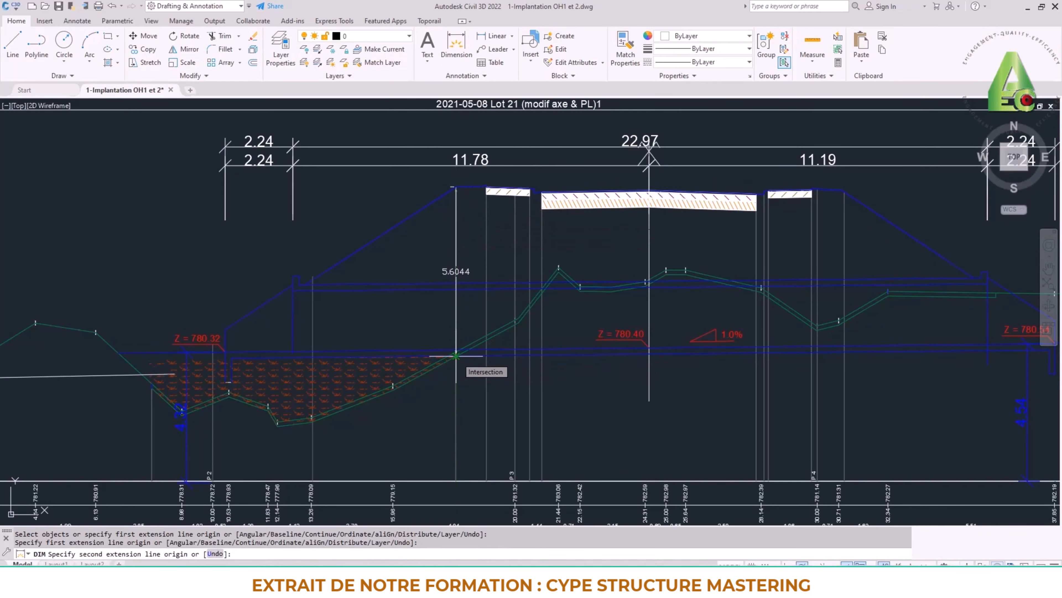
pyautogui.rightClick(456, 298)
pyautogui.click(502, 317)
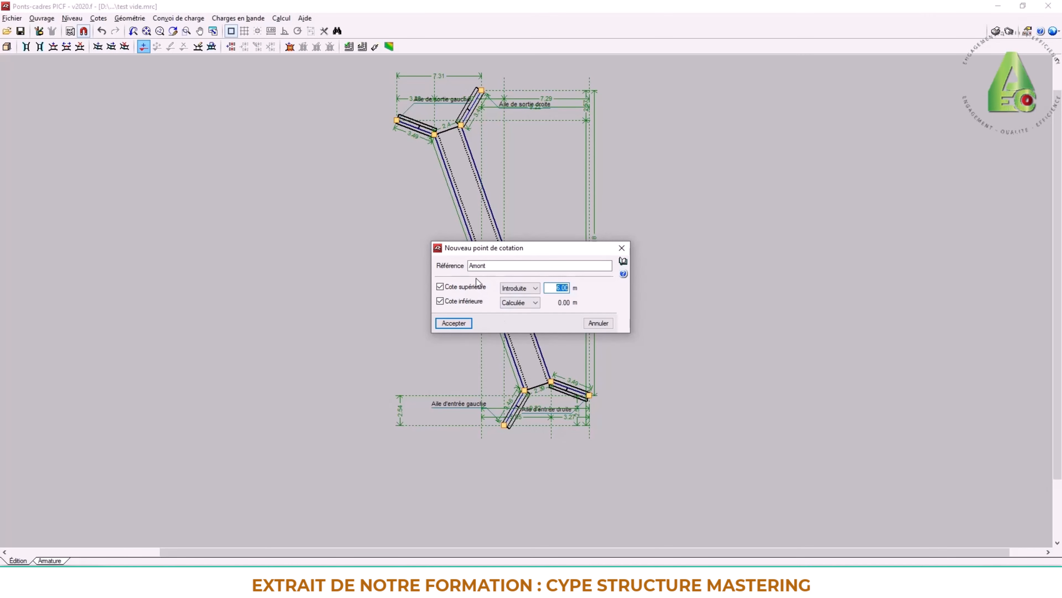
# Set the Amont point's upper level to 5.60 m, keep its lower level as Calculée, and accept the point.
pyautogui.write('5.6')
pyautogui.click(537, 305)
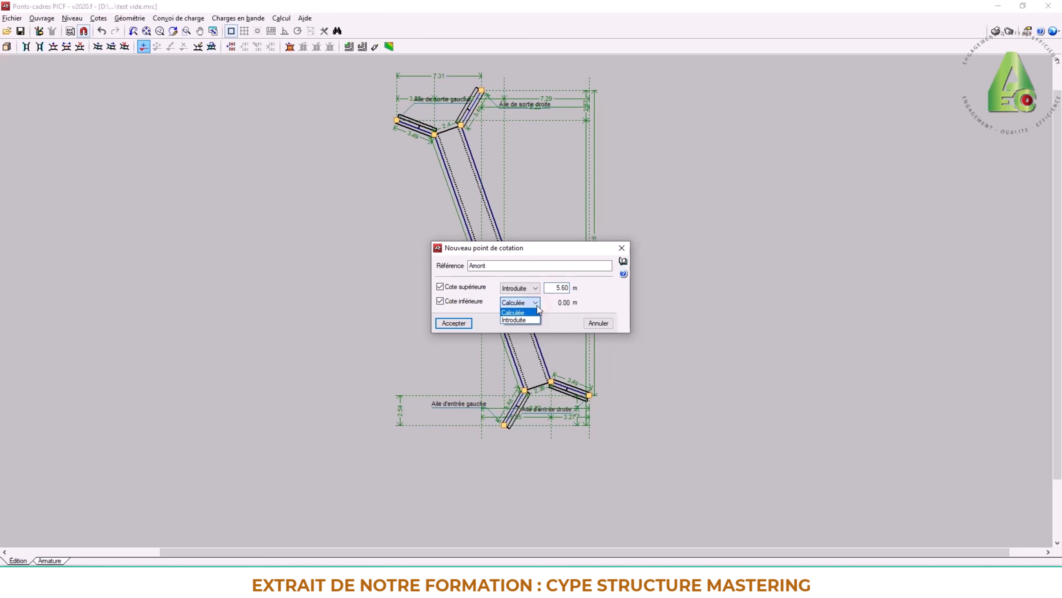
pyautogui.click(537, 306)
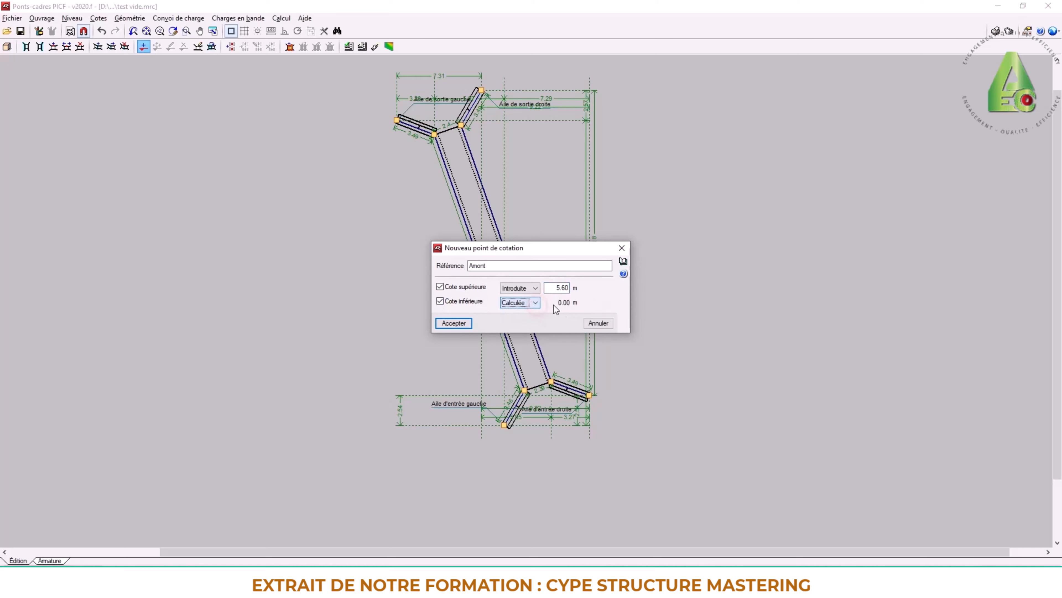
pyautogui.click(453, 323)
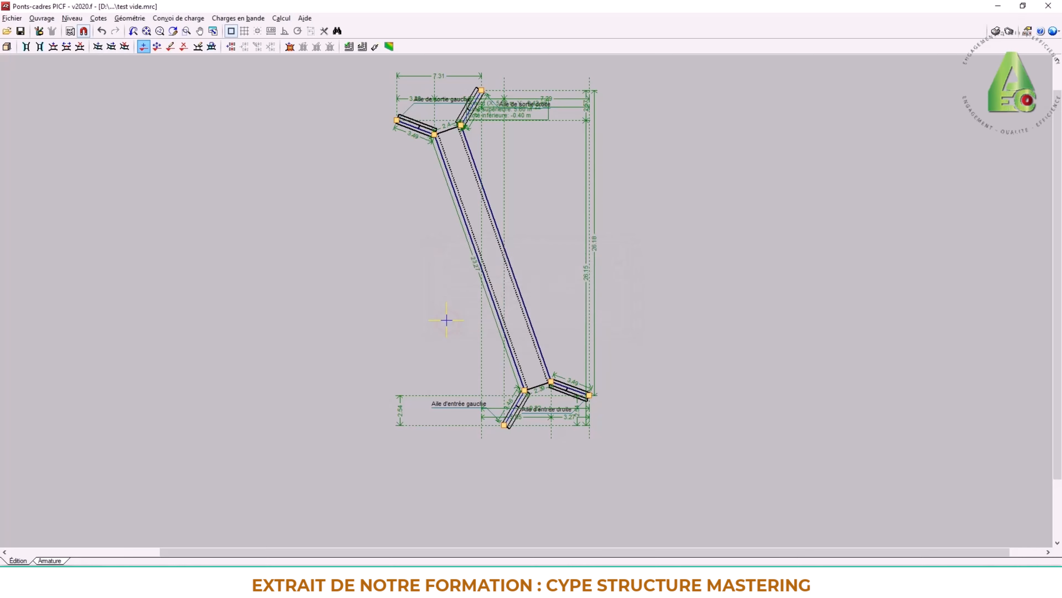
# Edit the level point at the right outlet wing wall and change its reference to Amont CD.
pyautogui.scroll(2, 493, 109)
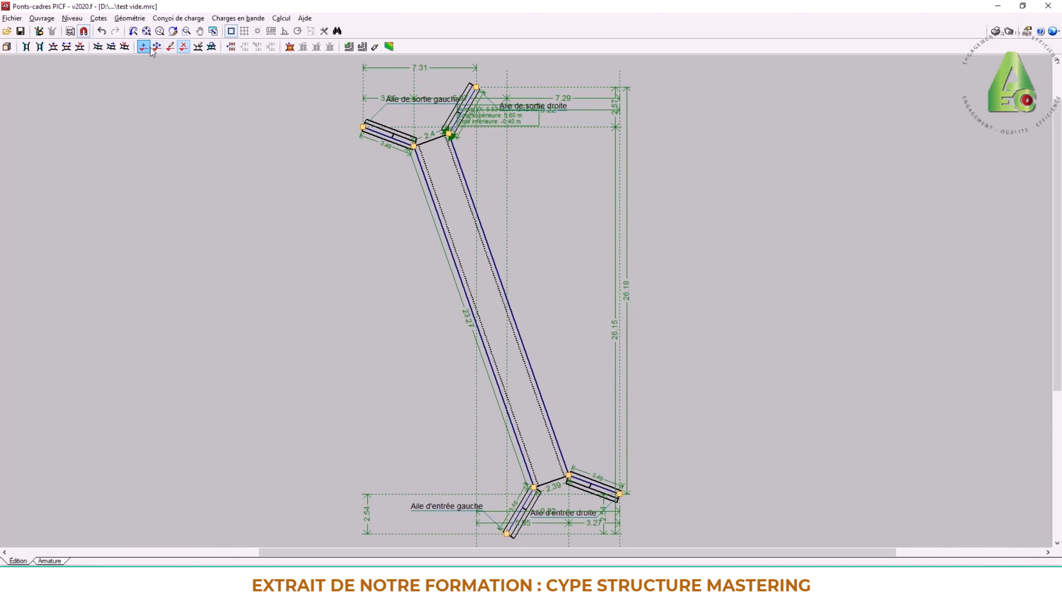
pyautogui.click(170, 47)
pyautogui.click(450, 139)
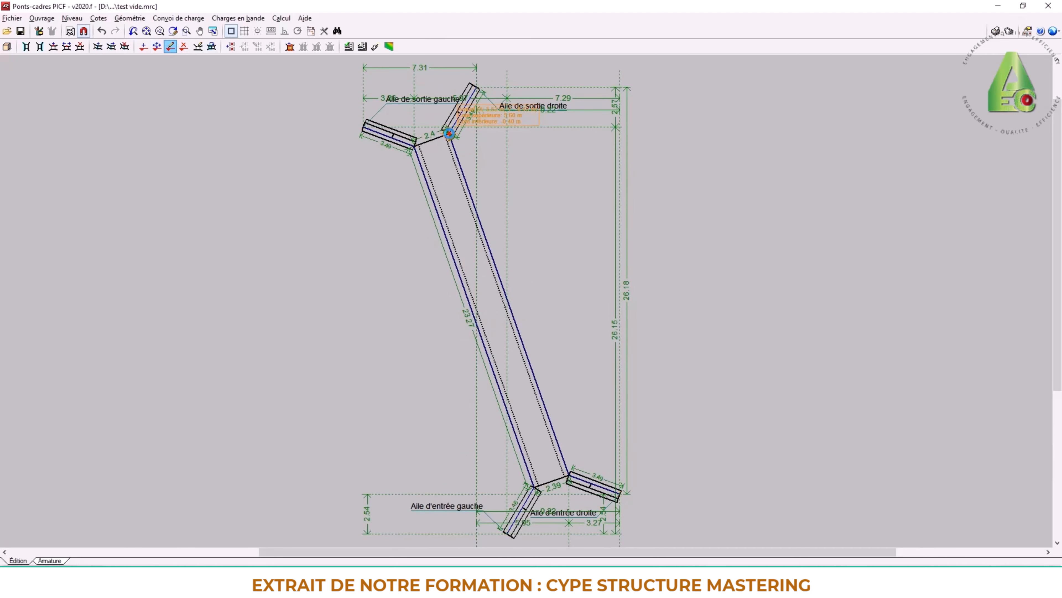
pyautogui.click(501, 264)
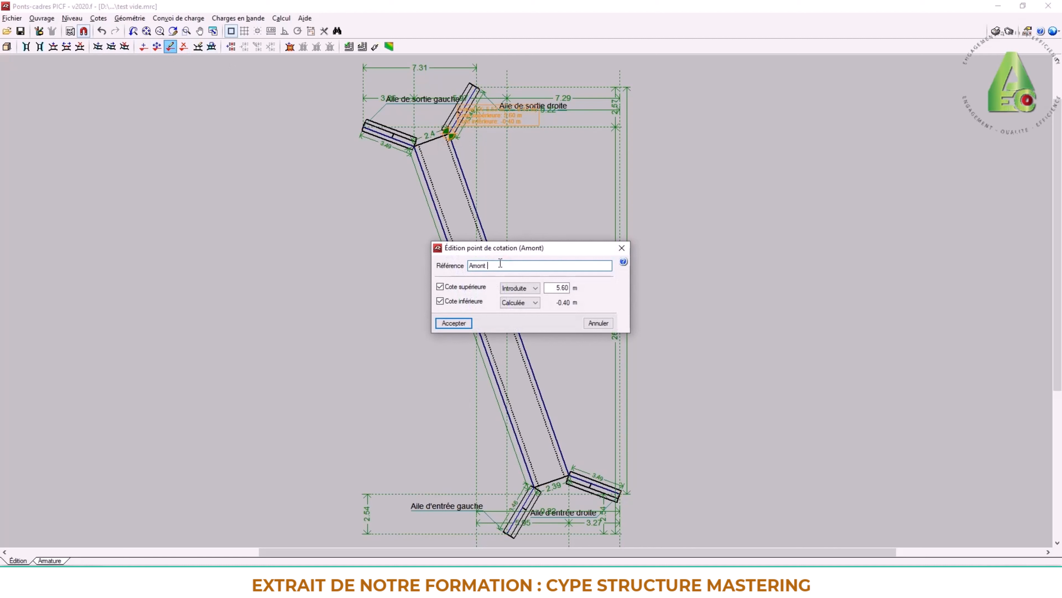
pyautogui.write('CD')
pyautogui.click(454, 322)
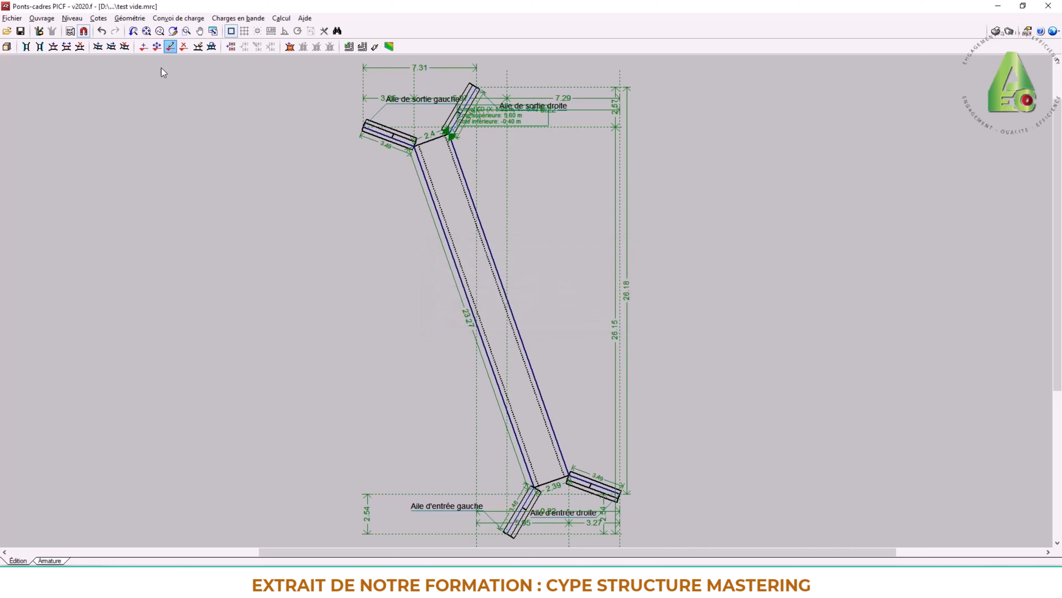
# Place level point Amont CG where the left outlet wing wall meets the culvert, with Introduite levels of 5.60 m upper and 0 m lower.
pyautogui.click(144, 46)
pyautogui.click(422, 147)
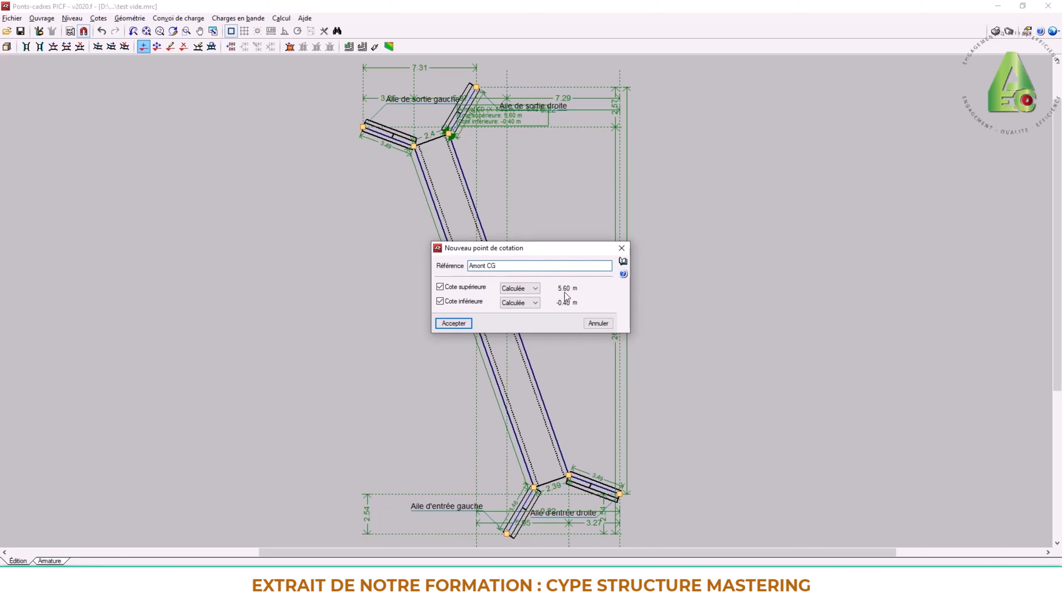
pyautogui.click(516, 301)
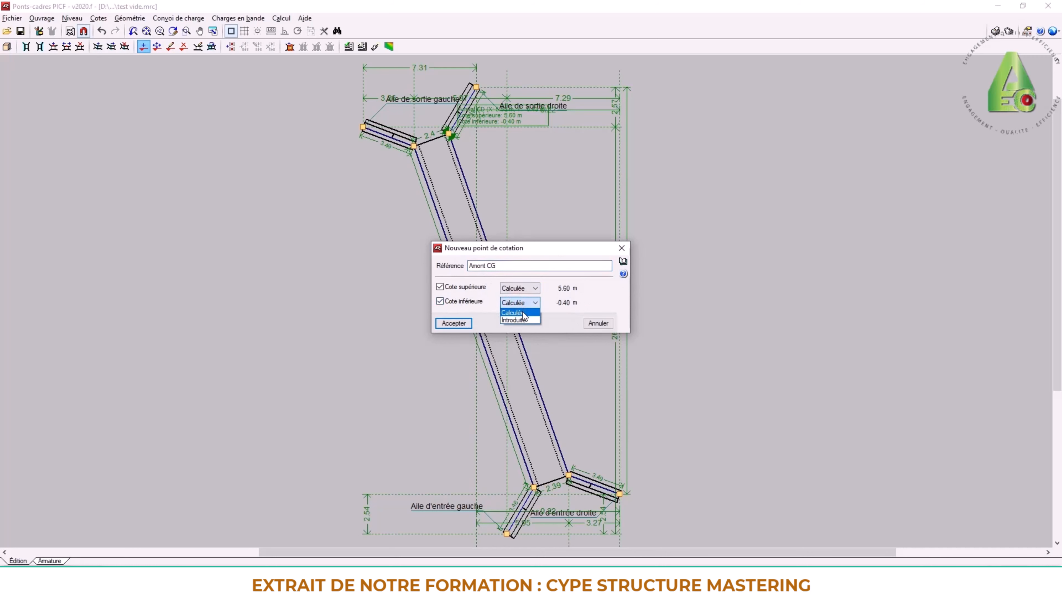
pyautogui.click(521, 309)
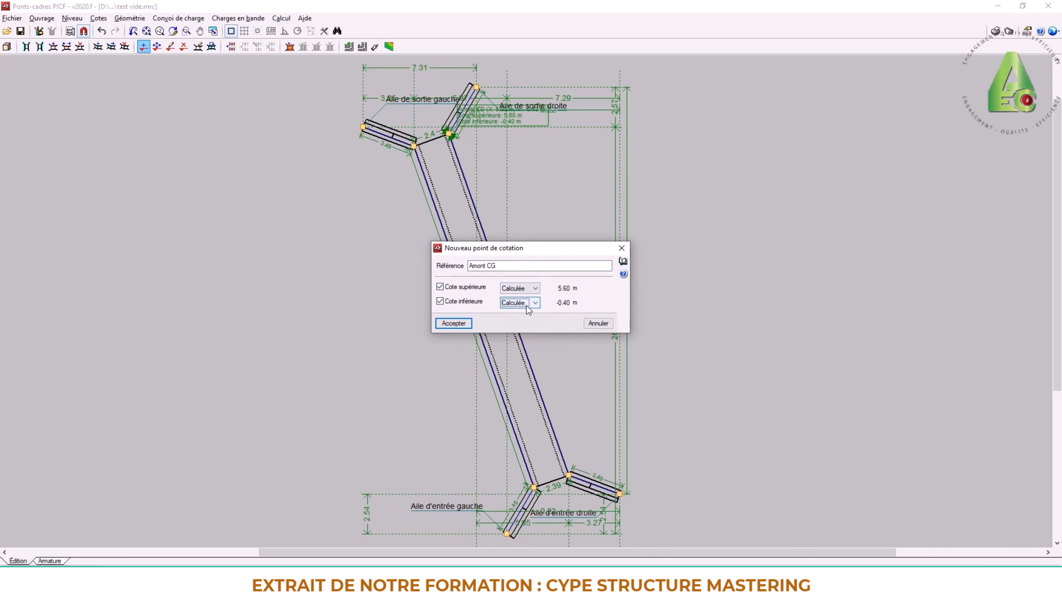
pyautogui.click(529, 289)
pyautogui.click(530, 288)
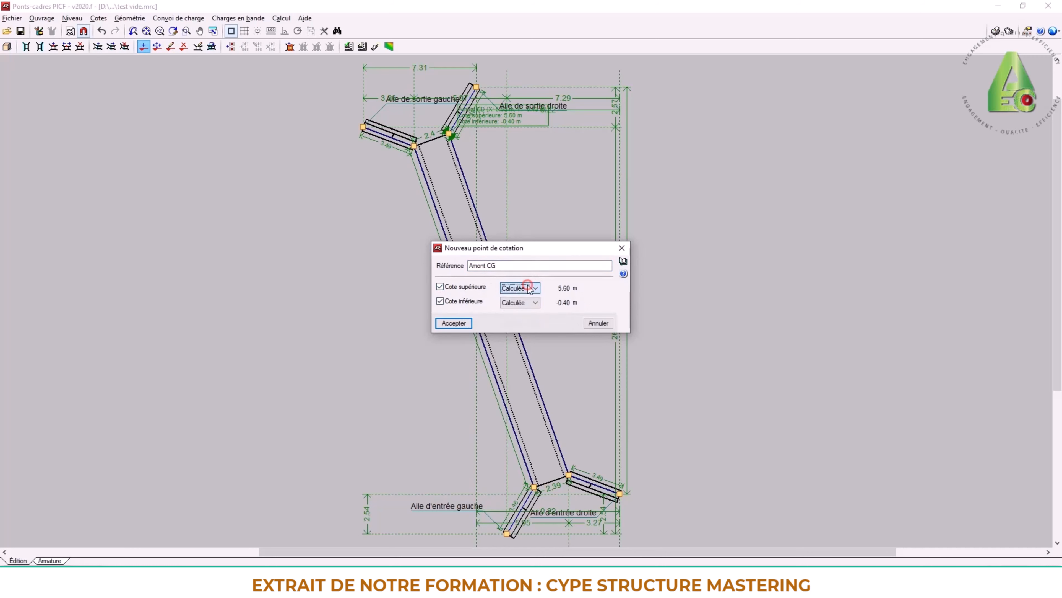
pyautogui.click(530, 288)
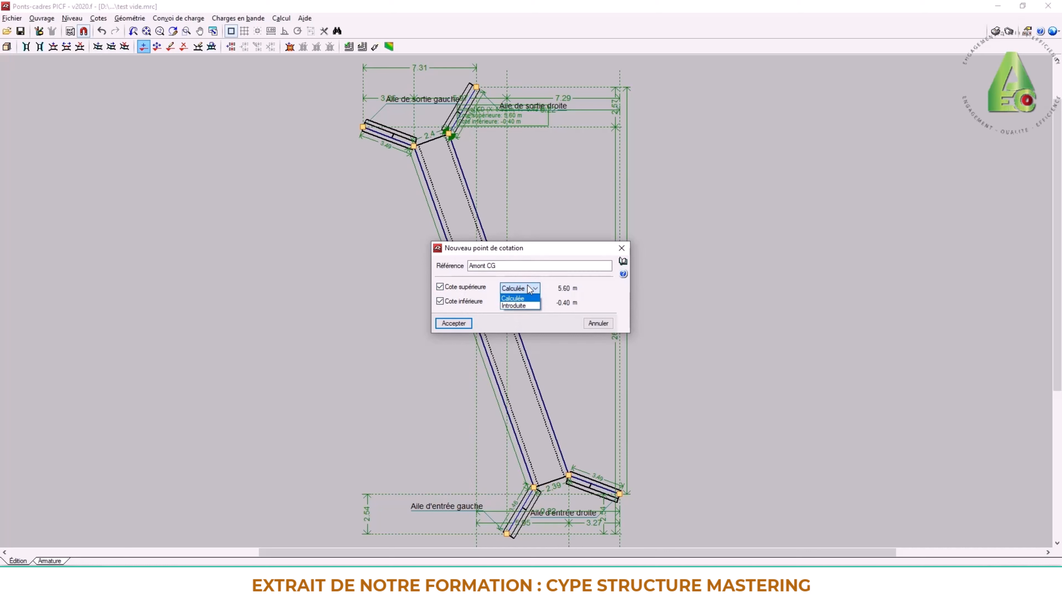
pyautogui.click(514, 305)
pyautogui.click(519, 302)
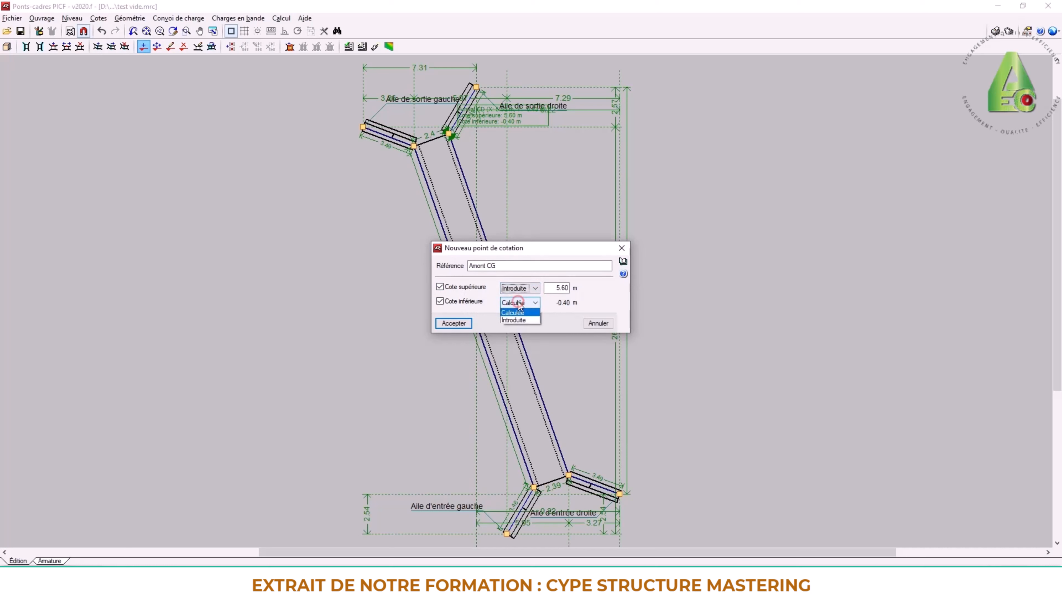
pyautogui.click(518, 320)
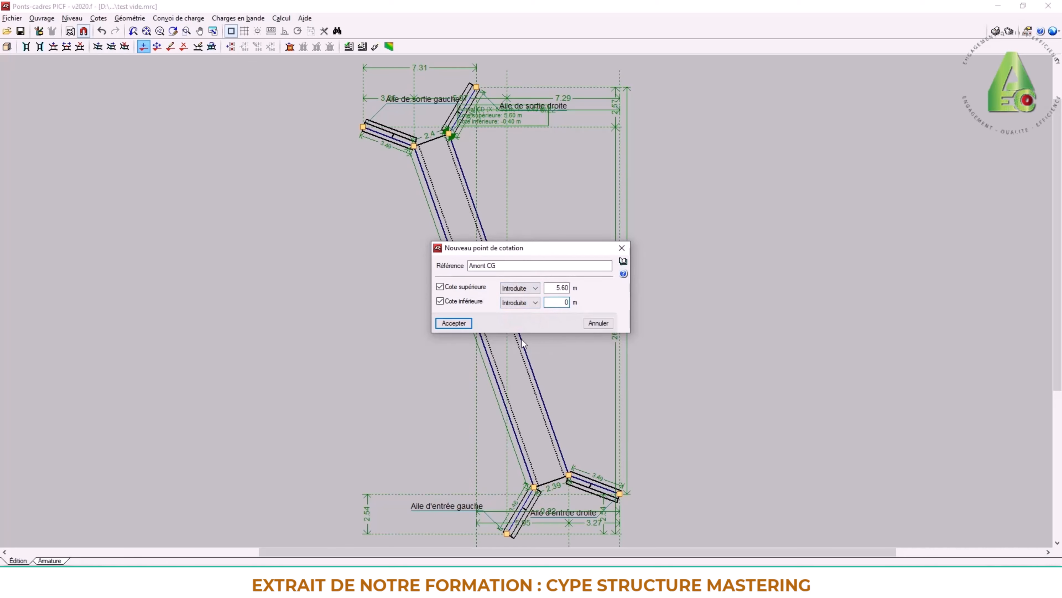
pyautogui.click(463, 323)
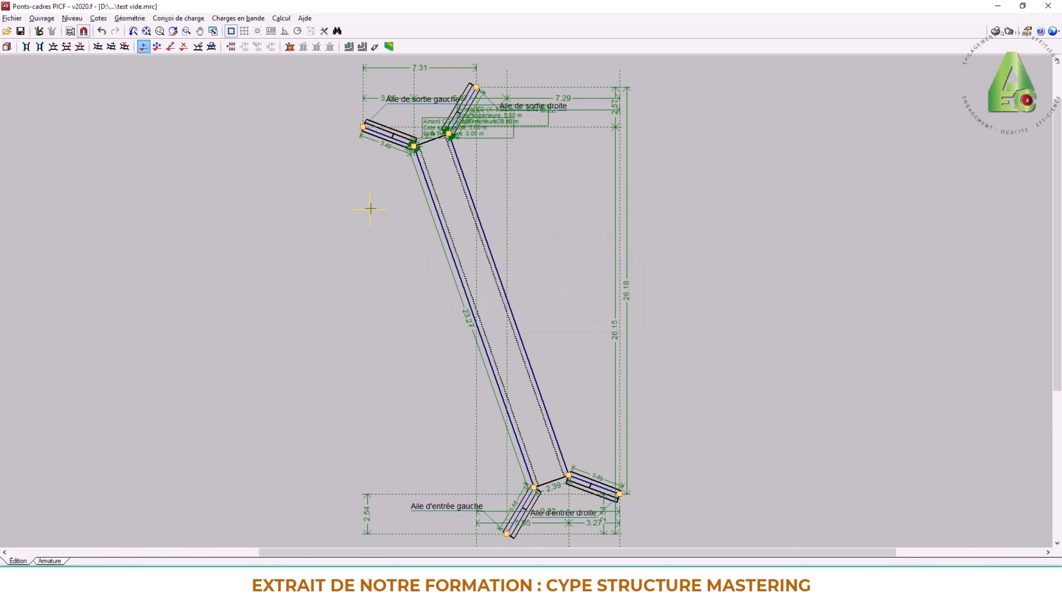
# Place a new level point where the right inlet wing wall meets the culvert, with the reference Aval CD.
pyautogui.scroll(2, 440, 120)
pyautogui.scroll(3, 465, 119)
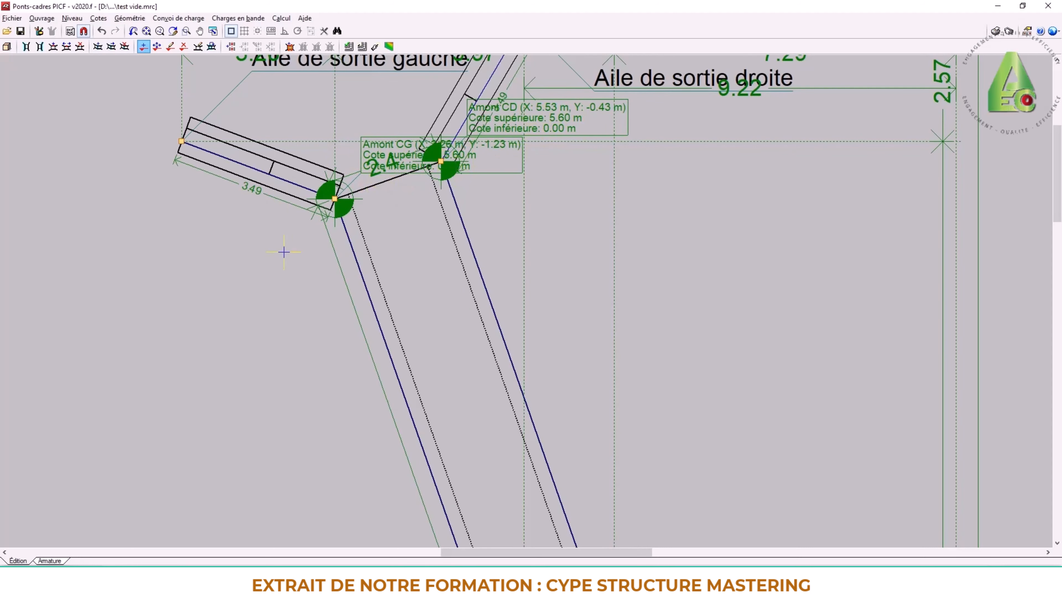
pyautogui.scroll(-2, 311, 234)
pyautogui.scroll(-3, 340, 224)
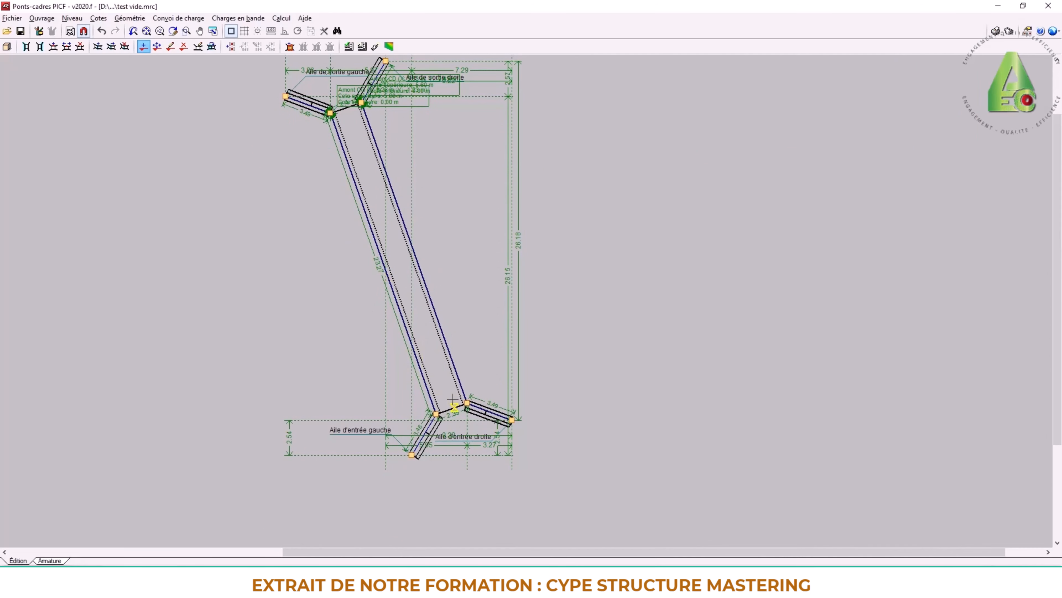
pyautogui.scroll(2, 468, 404)
pyautogui.scroll(2, 441, 416)
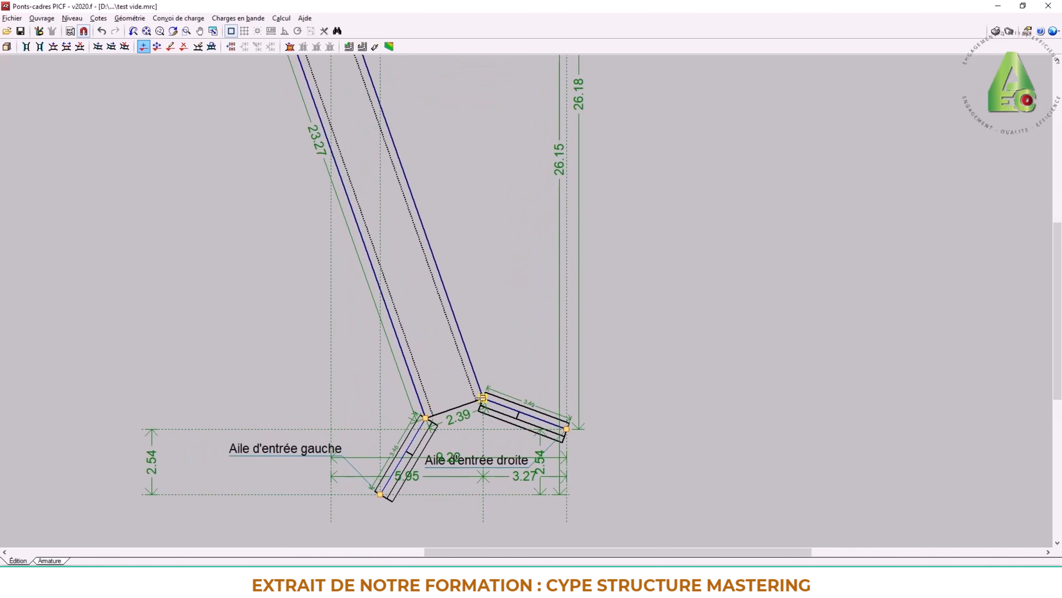
pyautogui.click(445, 402)
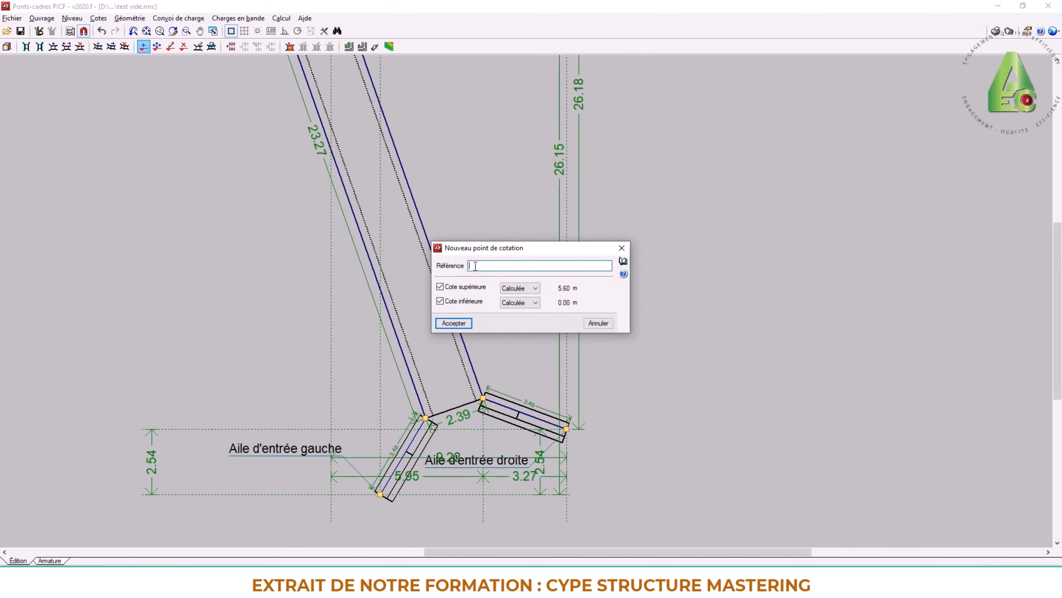
pyautogui.write('Aval CD')
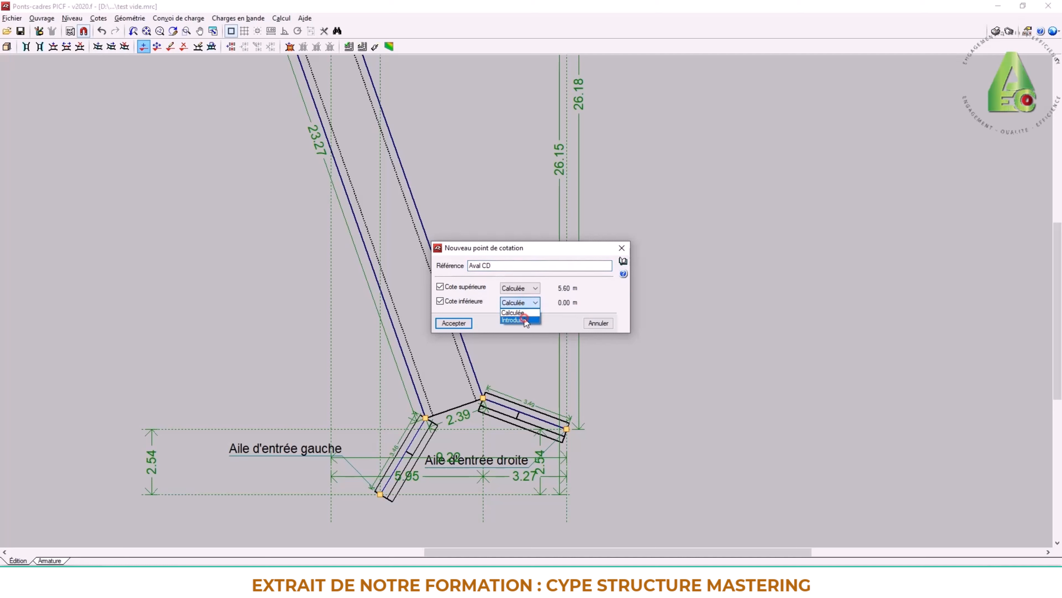
# Set the Aval CD point's lower level (Cote inférieure) to Introduite with -0.22 m and accept the point.
pyautogui.click(524, 319)
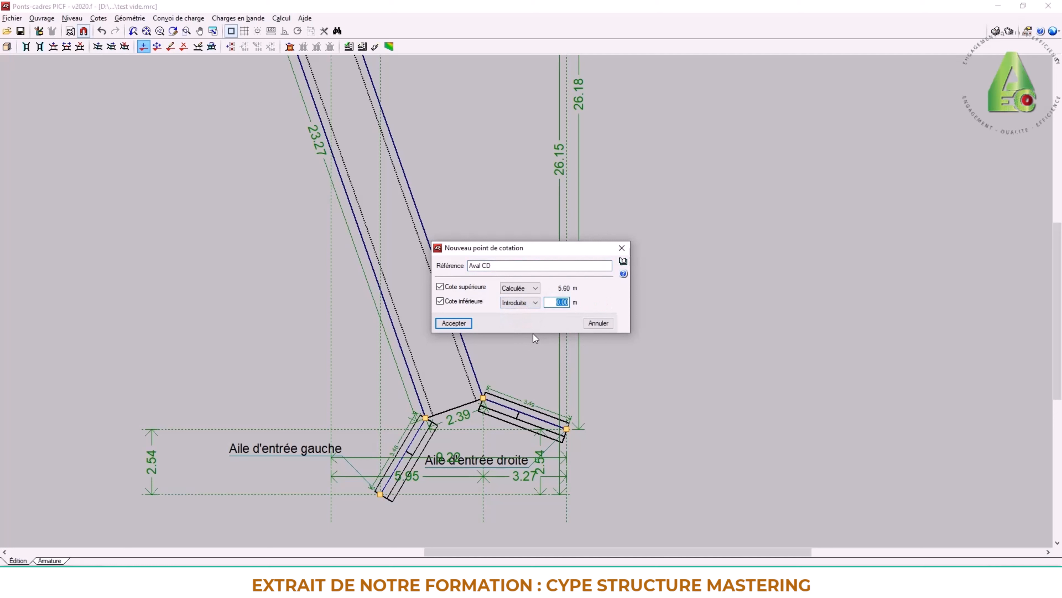
pyautogui.press('BackSpace')
pyautogui.write('-.22')
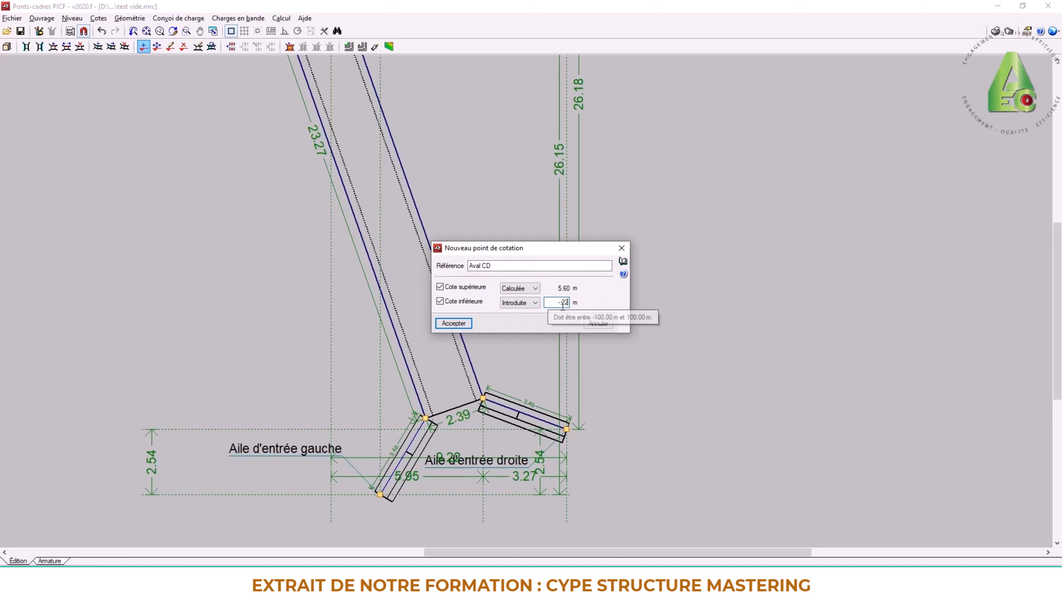
pyautogui.click(457, 325)
# Place level point Aval CG where the left inlet wing wall meets the culvert, keeping both its upper and lower levels as Calculée.
pyautogui.scroll(1, 548, 389)
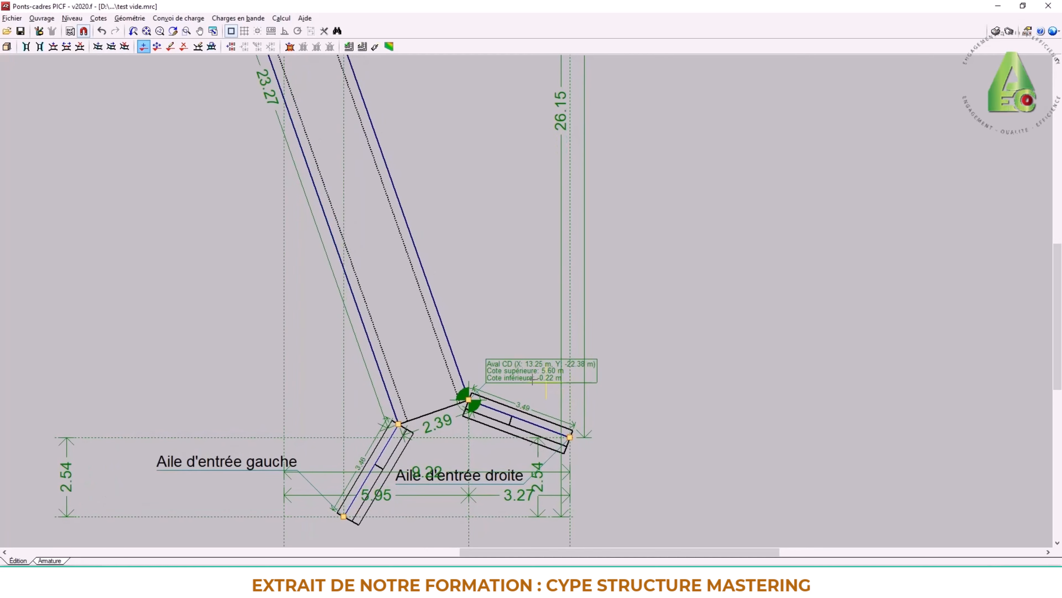
pyautogui.click(399, 424)
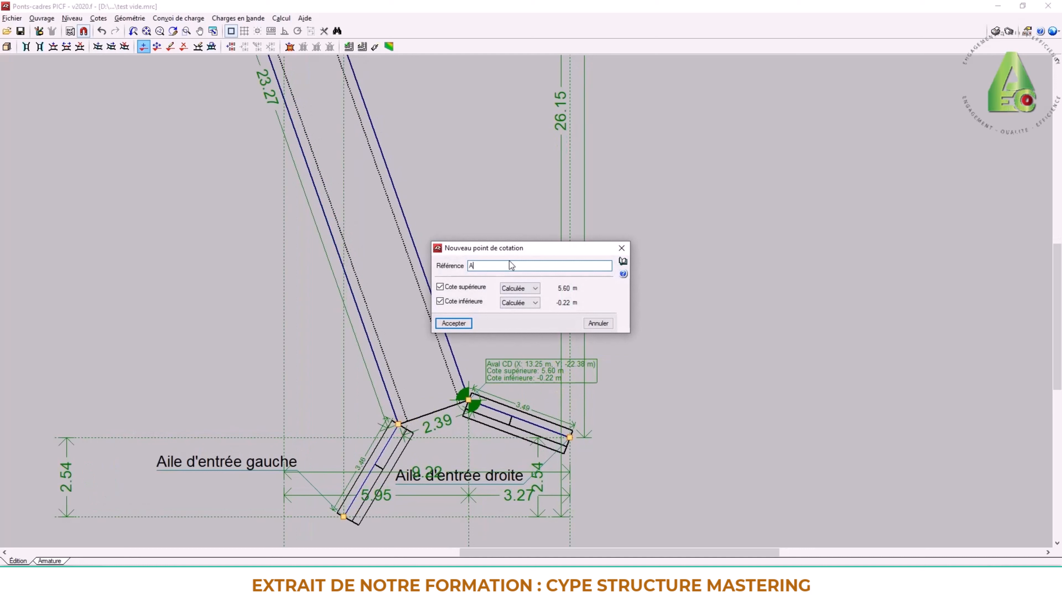
pyautogui.write('Aval CG')
pyautogui.click(455, 323)
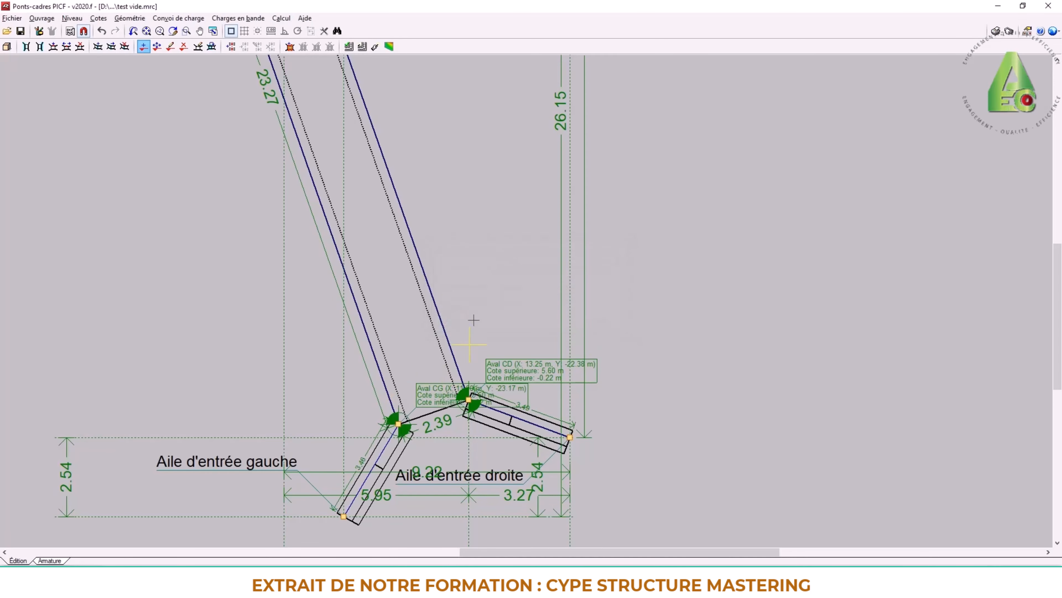
# Review the level points at the outlet and inlet ends of the culvert in plan.
pyautogui.scroll(-2, 475, 288)
pyautogui.moveTo(494, 209); pyautogui.dragTo(525, 384, button='middle')
pyautogui.moveTo(465, 265); pyautogui.dragTo(501, 357, button='middle')
pyautogui.scroll(14, 412, 216)
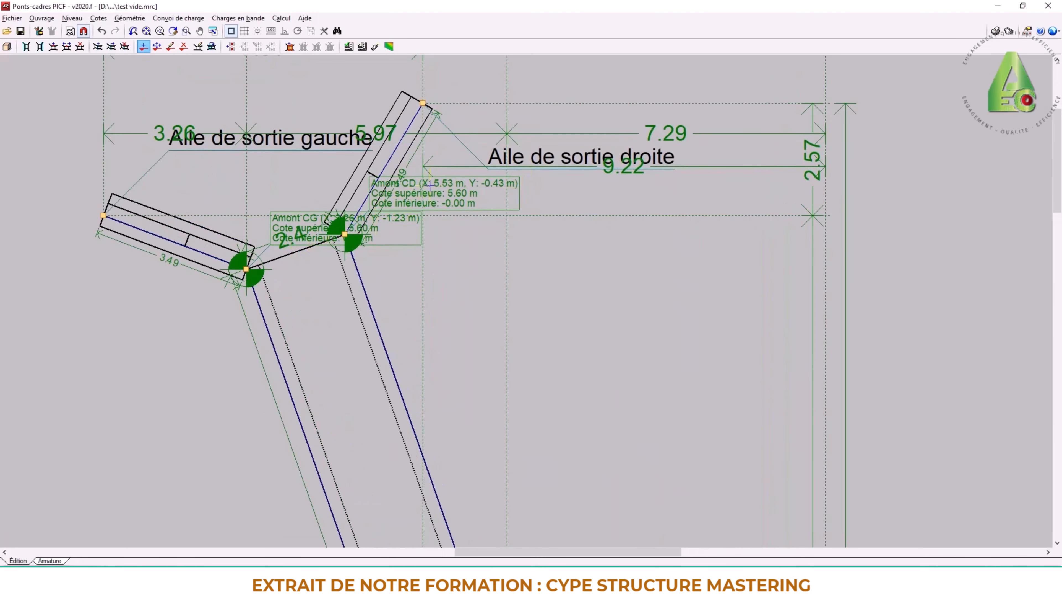
pyautogui.scroll(-12, 321, 216)
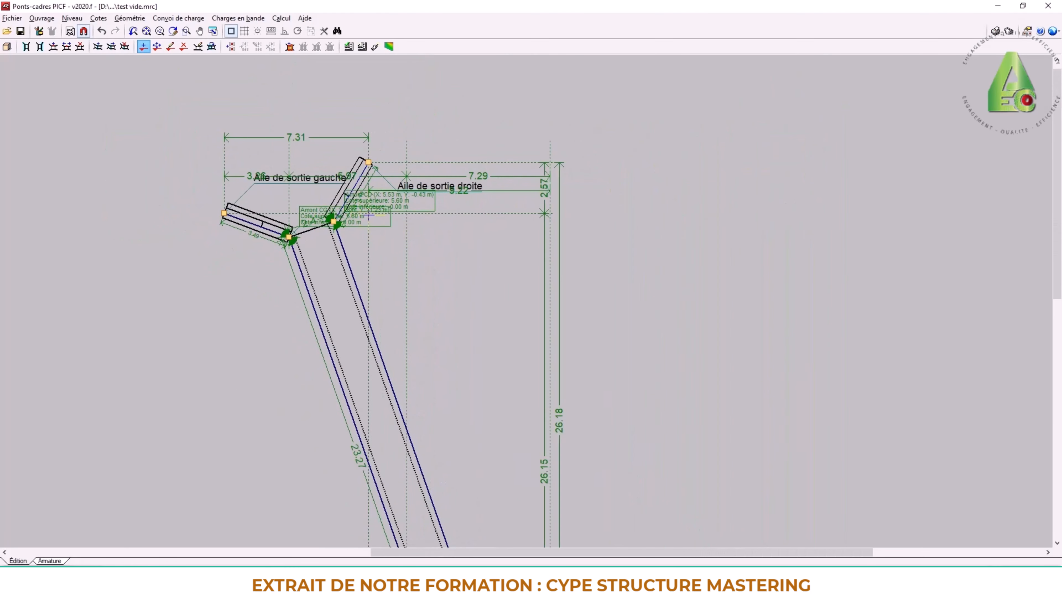
pyautogui.moveTo(415, 310); pyautogui.dragTo(451, 112, button='middle')
pyautogui.scroll(1, 491, 335)
pyautogui.scroll(2, 506, 313)
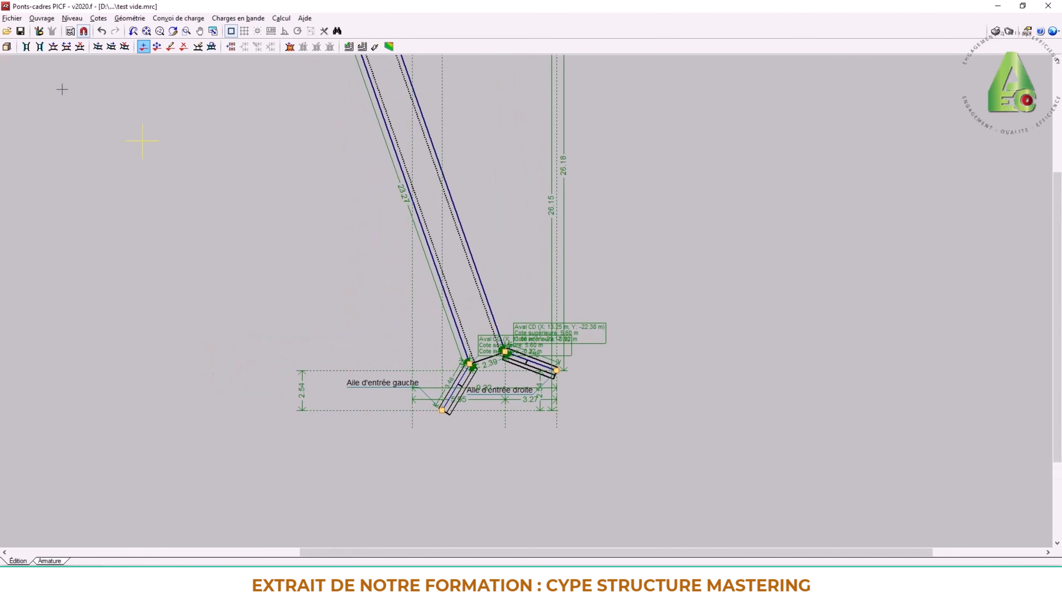
# Open the 3D view of the structure and examine the culvert and its wing walls from one end.
pyautogui.click(6, 46)
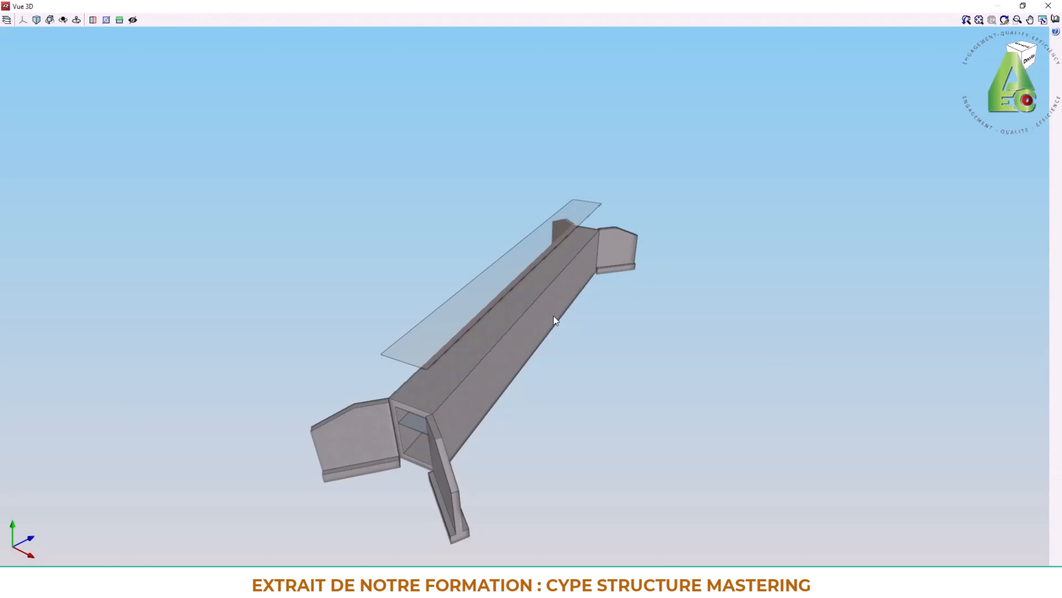
pyautogui.moveTo(532, 342); pyautogui.dragTo(277, 375, button='middle')
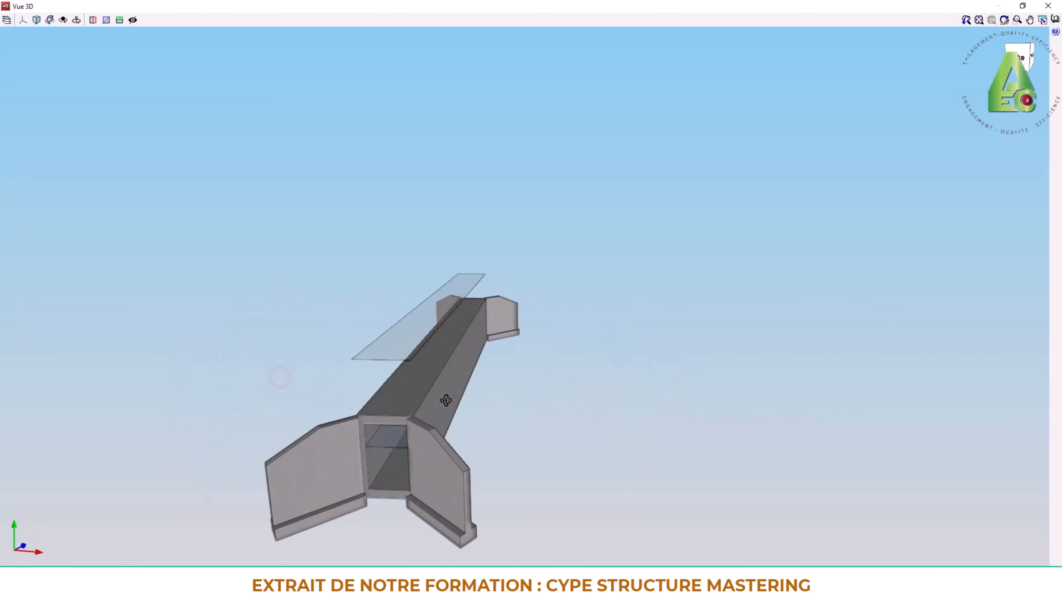
pyautogui.moveTo(415, 448); pyautogui.dragTo(467, 384, button='middle')
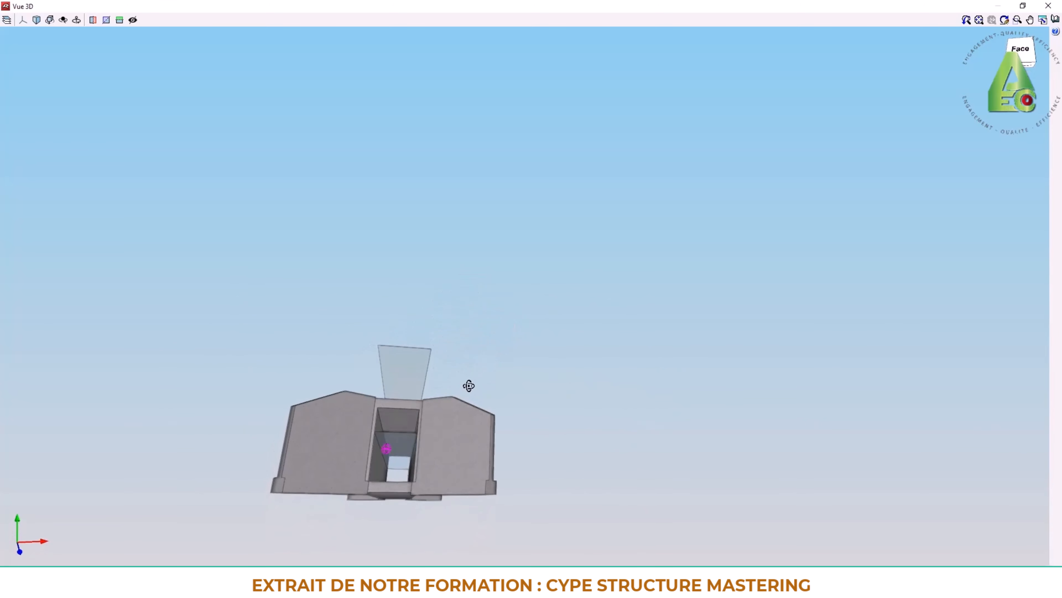
# Display the ground (Sol) in the 3D view and inspect the wing walls and the inside of the culvert.
pyautogui.click(6, 20)
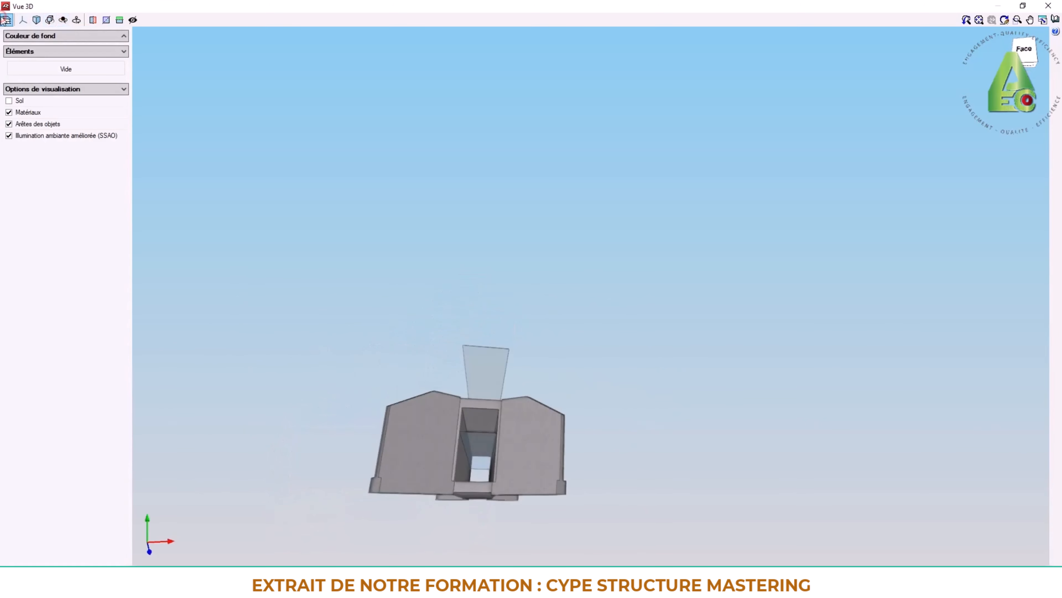
pyautogui.moveTo(481, 456); pyautogui.dragTo(655, 506, button='middle')
pyautogui.scroll(5, 536, 503)
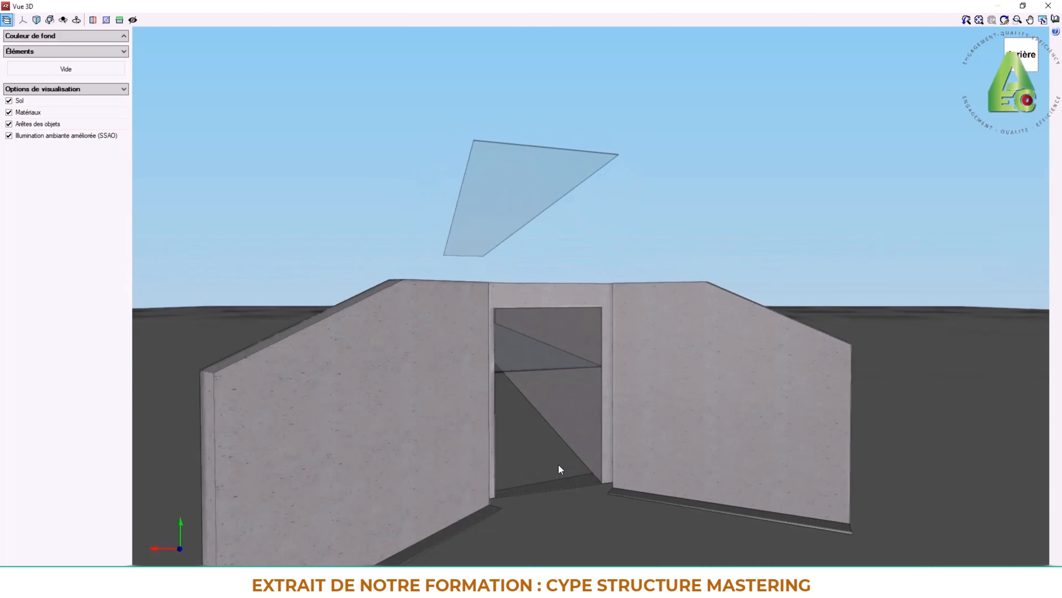
pyautogui.scroll(8, 571, 474)
pyautogui.moveTo(581, 475); pyautogui.dragTo(615, 486, button='middle')
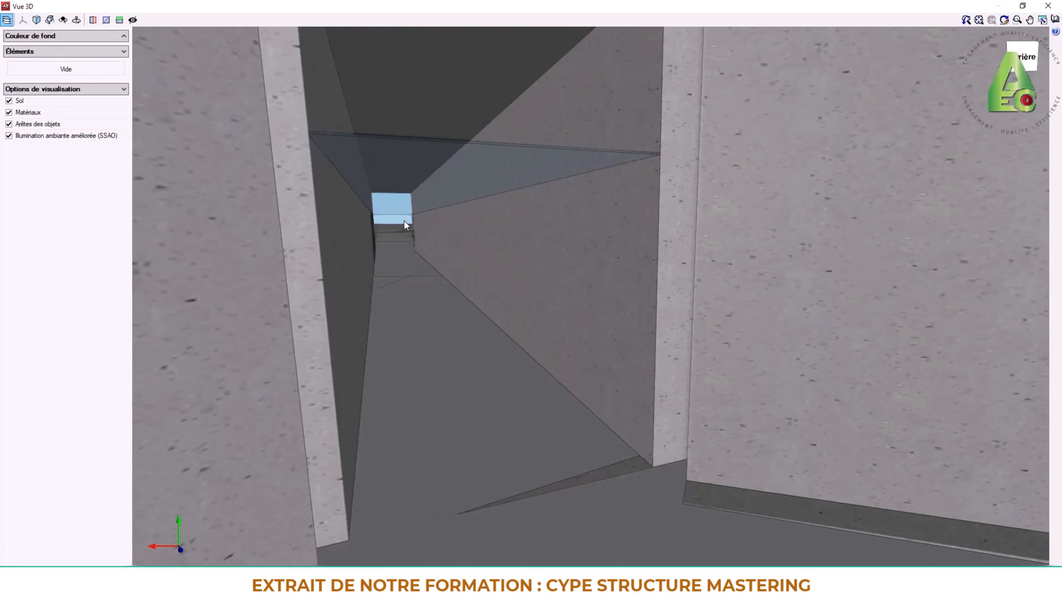
pyautogui.scroll(-7, 503, 299)
pyautogui.moveTo(489, 314); pyautogui.dragTo(443, 294, button='middle')
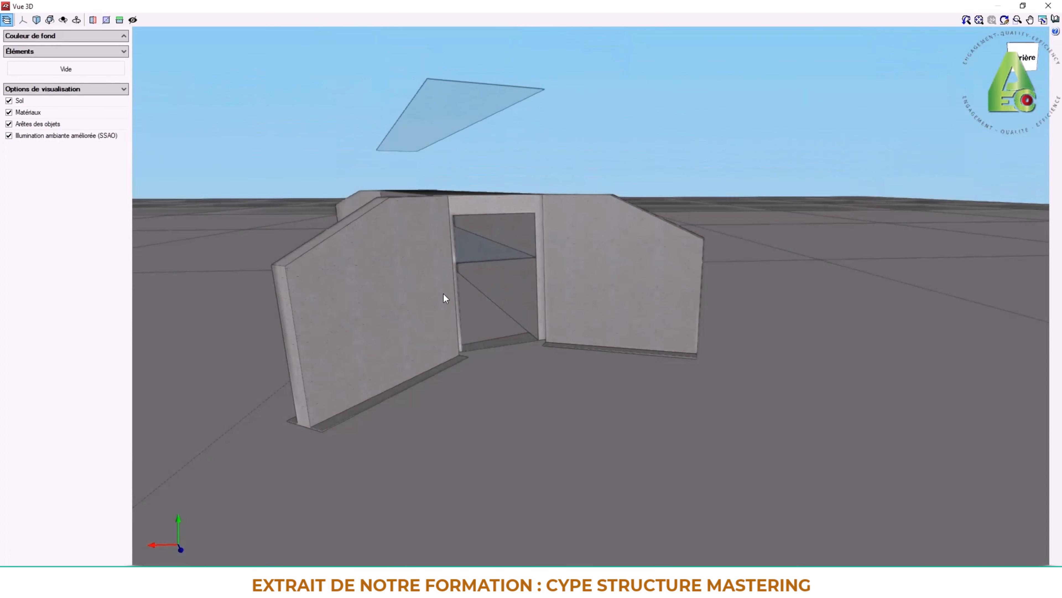
# Look at the background colour and element options of the 3D view, and close the view.
pyautogui.click(75, 38)
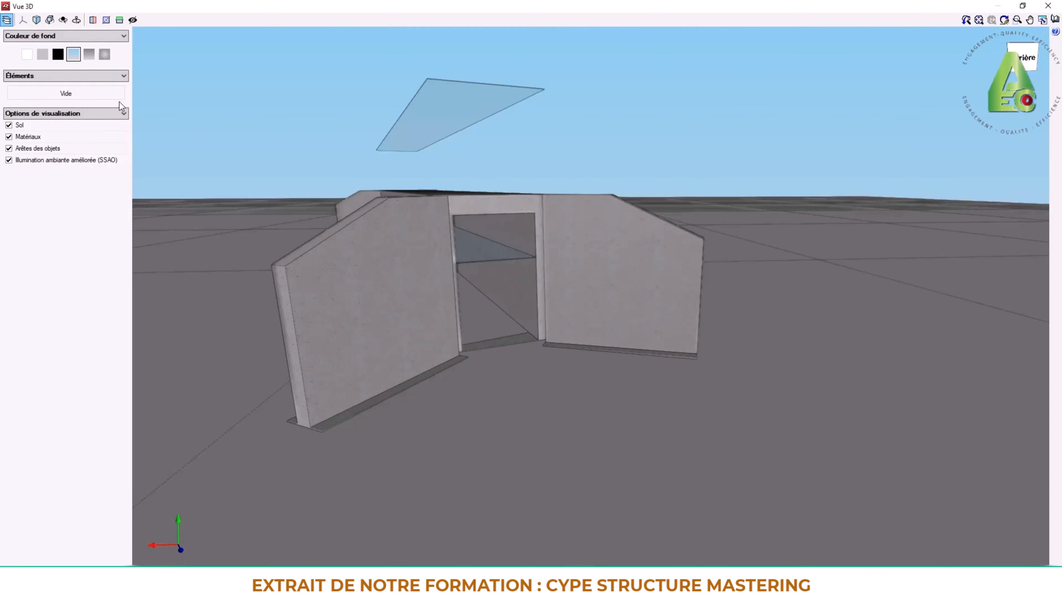
pyautogui.click(96, 96)
pyautogui.click(1048, 6)
# Display the 1-Implantation OH1 et 2 DWG background, with its layers visible, behind the culvert plan.
pyautogui.scroll(-2, 411, 331)
pyautogui.moveTo(378, 266); pyautogui.dragTo(429, 326, button='middle')
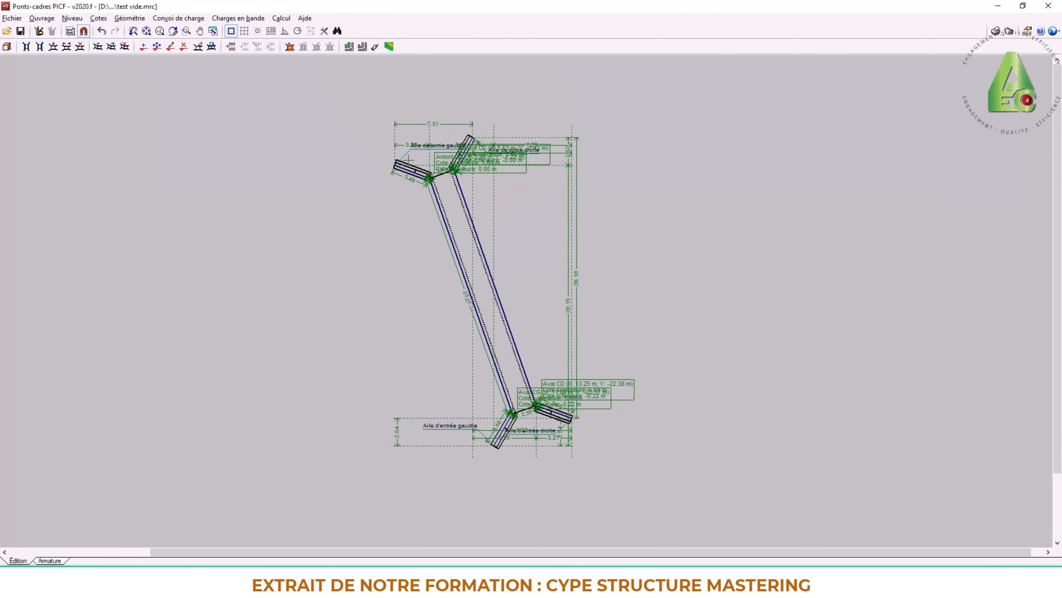
pyautogui.scroll(1, 426, 167)
pyautogui.scroll(1, 422, 178)
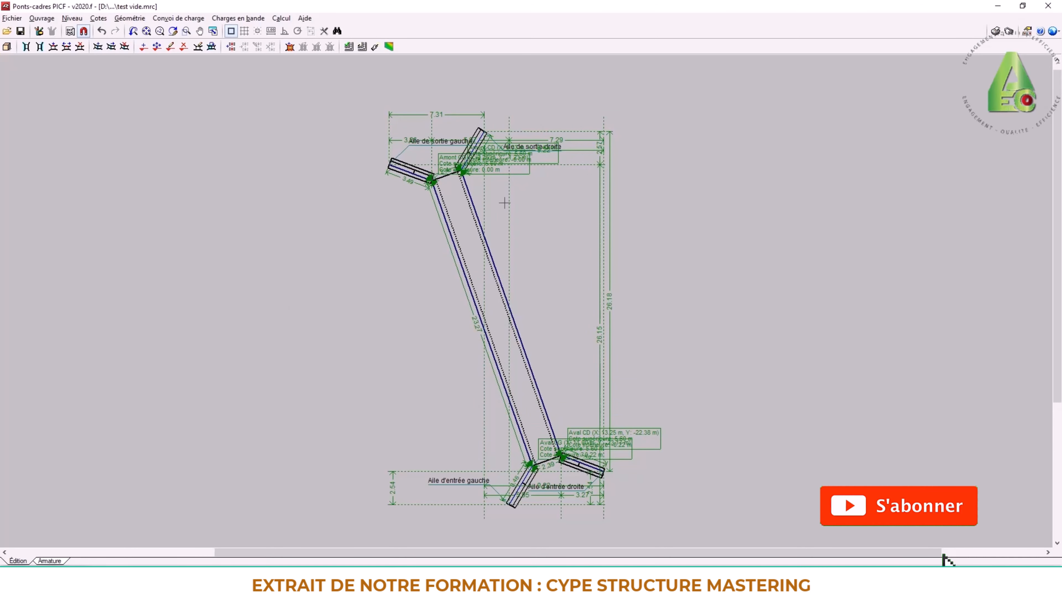
pyautogui.scroll(2, 505, 202)
pyautogui.scroll(-3, 523, 226)
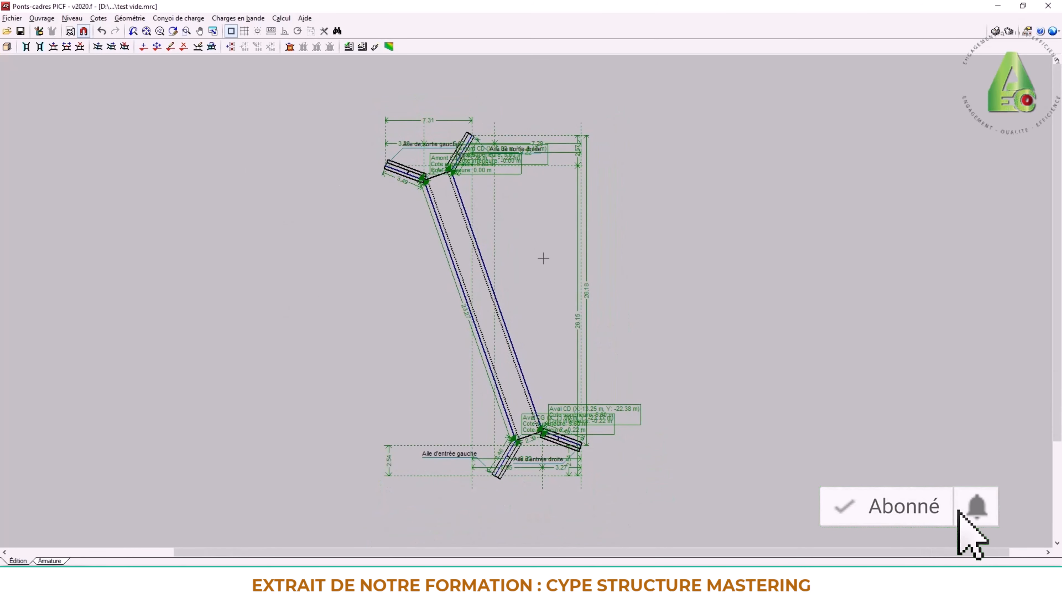
pyautogui.moveTo(542, 254); pyautogui.dragTo(392, 200, button='middle')
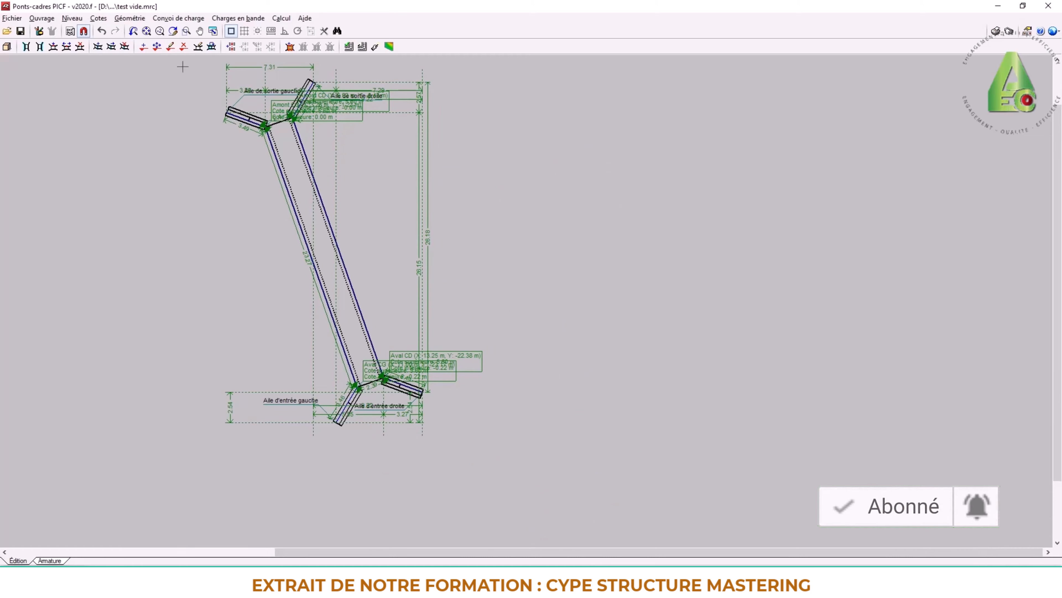
pyautogui.click(70, 31)
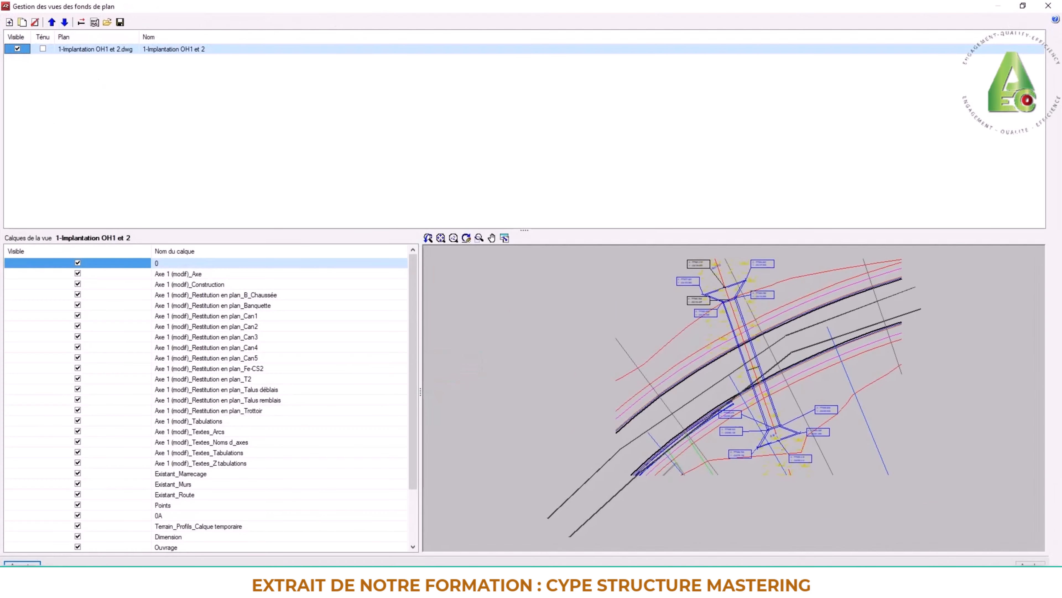
pyautogui.click(23, 563)
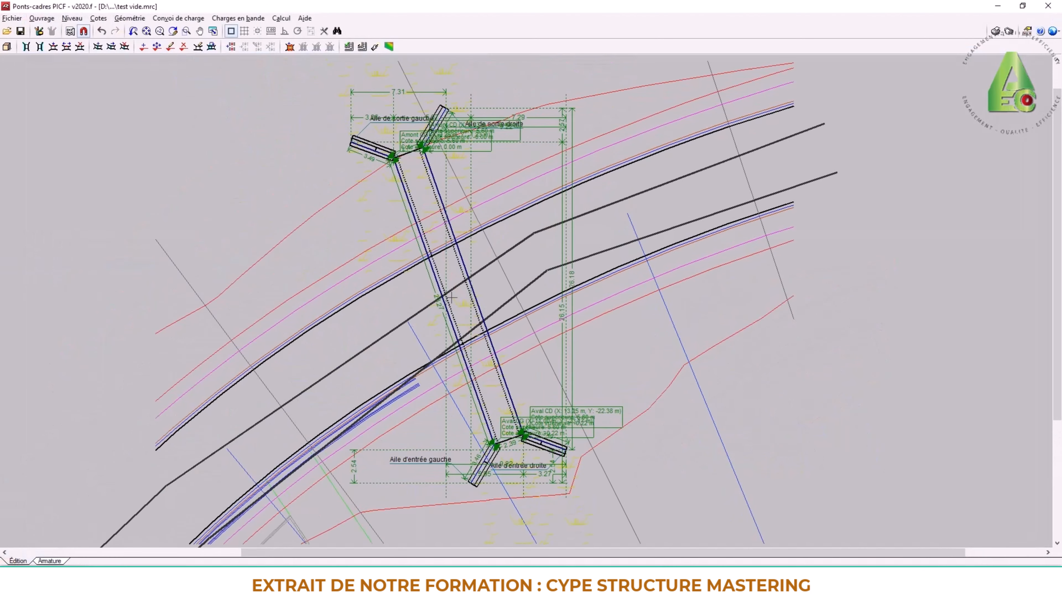